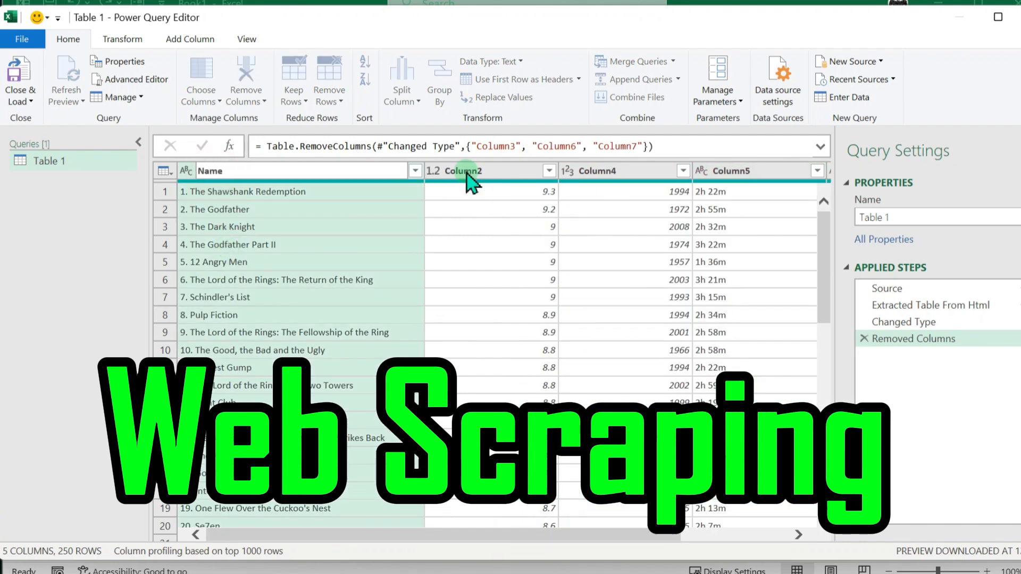
# Rename Column2 to Rating, Column4 to Year and Column5 to Run Time in the movie table.
pyautogui.doubleClick(467, 172)
pyautogui.write('Rating')
pyautogui.doubleClick(595, 170)
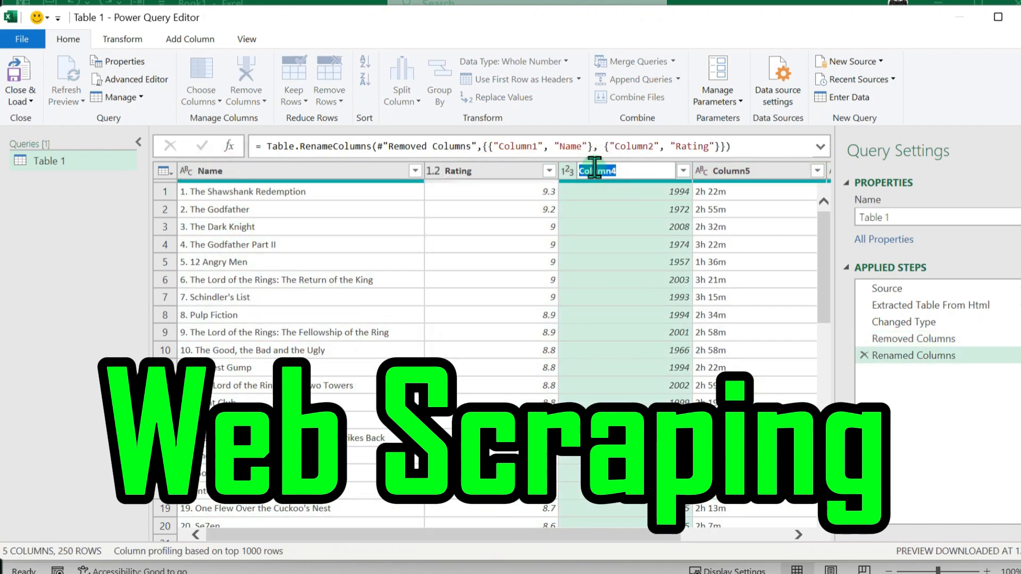
pyautogui.write('Year')
pyautogui.press('Return')
pyautogui.moveTo(609, 536); pyautogui.dragTo(710, 536)
pyautogui.doubleClick(588, 171)
pyautogui.write('Run Time')
pyautogui.click(723, 171)
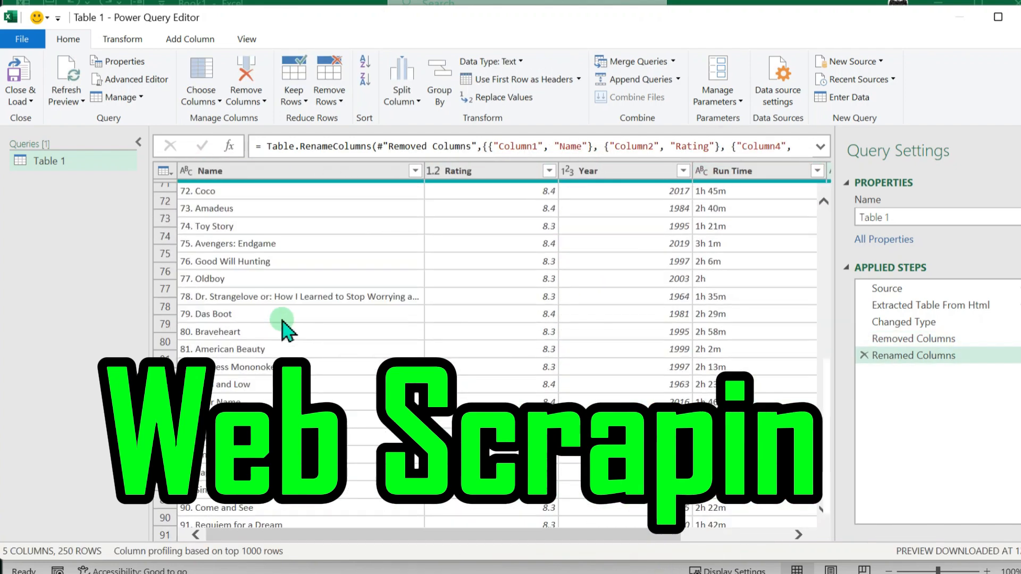
pyautogui.scroll(-15, 293, 314)
pyautogui.scroll(-10, 299, 309)
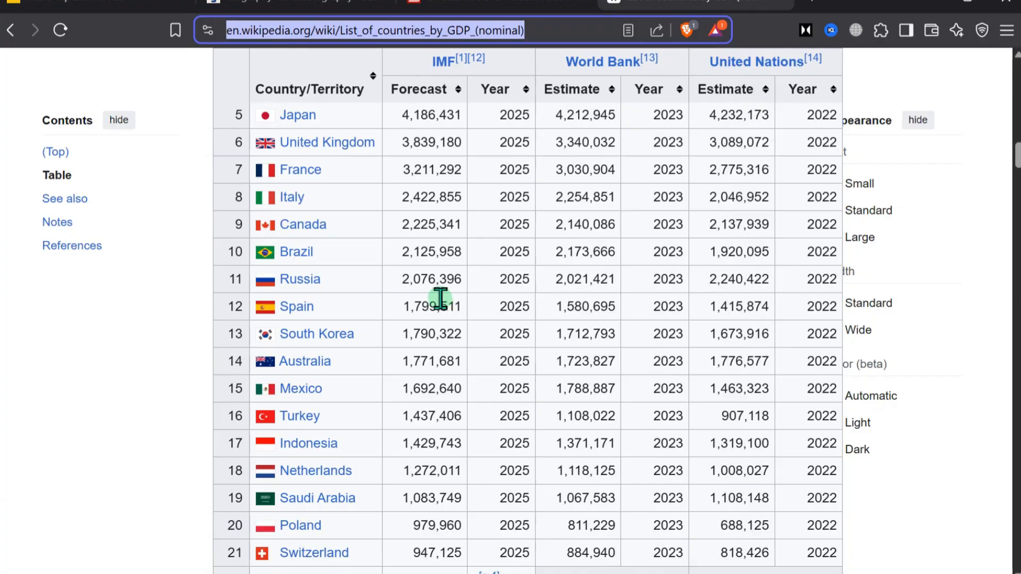
# Copy the web address of the Wikipedia page listing countries by nominal GDP.
pyautogui.click(372, 300)
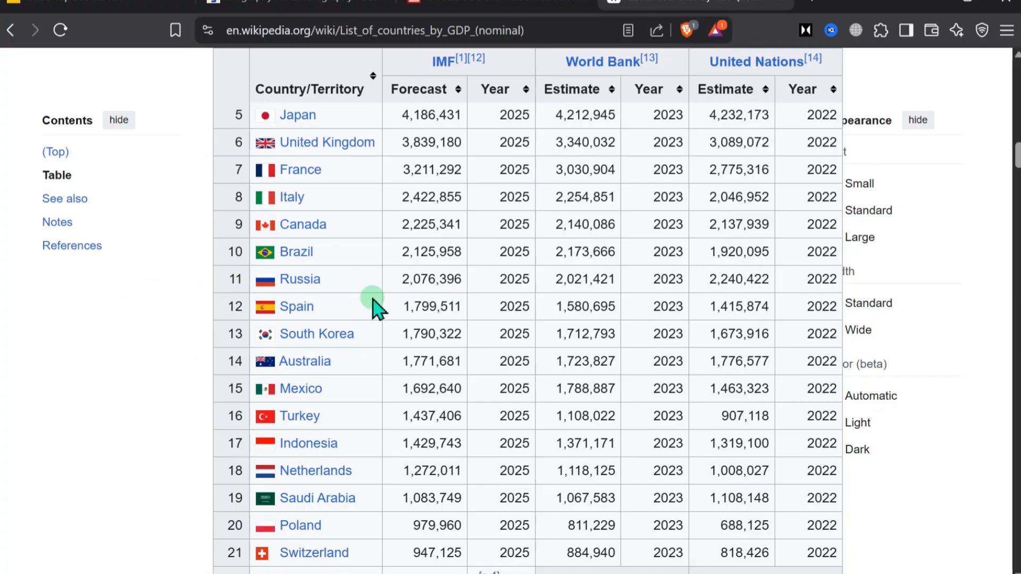
pyautogui.scroll(5, 375, 303)
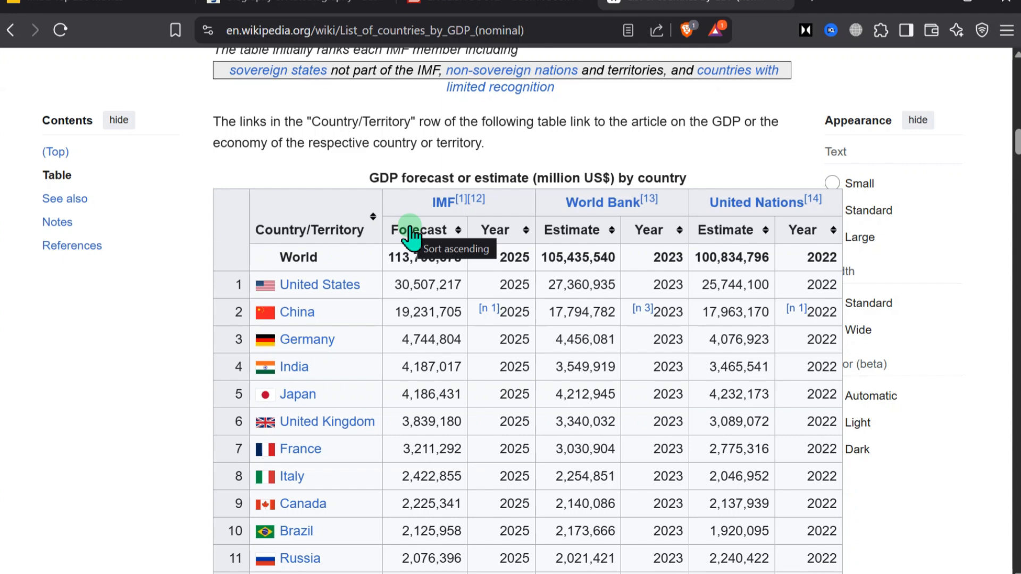
pyautogui.scroll(2, 392, 294)
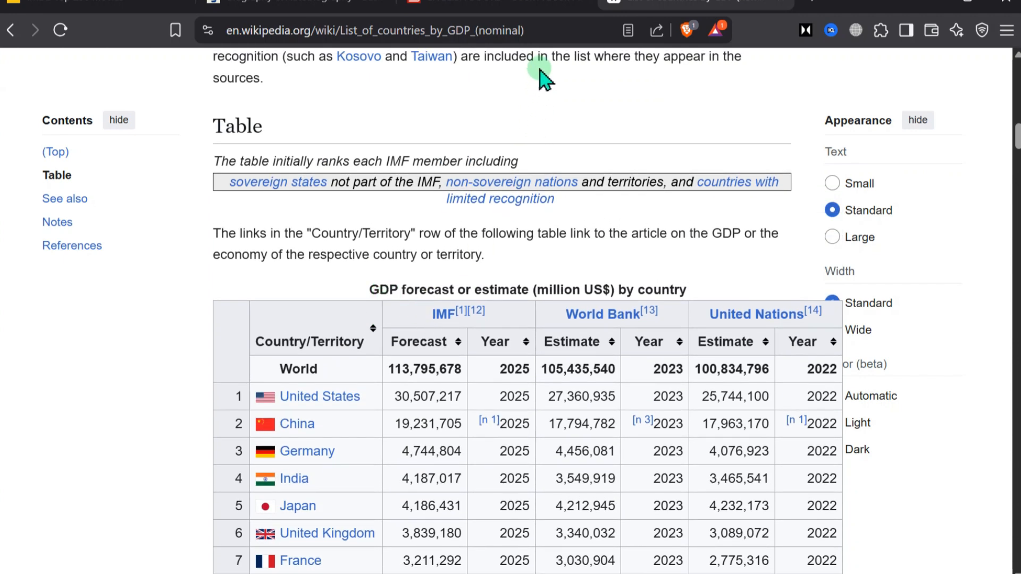
pyautogui.scroll(2, 358, 266)
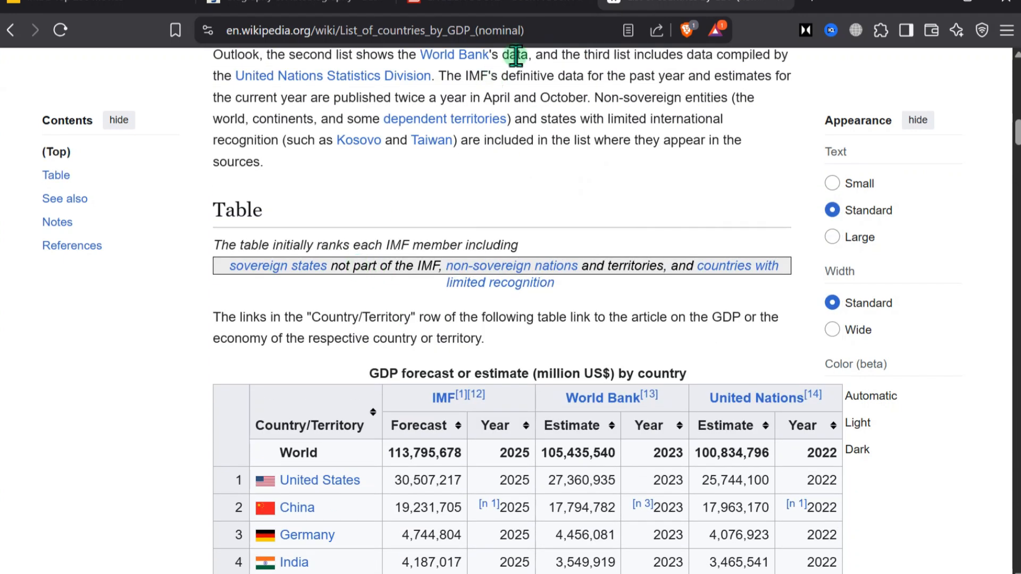
pyautogui.click(546, 31)
pyautogui.hotkey('ctrl', 'c')
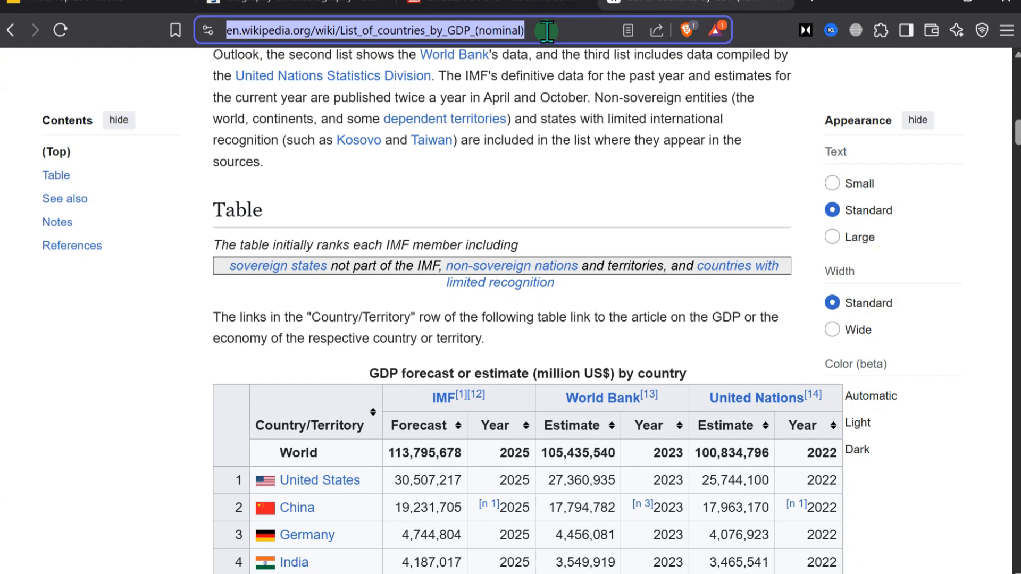
# Switch to Excel and connect to en.wikipedia.org/wiki/List_of_countries_by_GDP_(nominal) as a web data source.
pyautogui.click(498, 563)
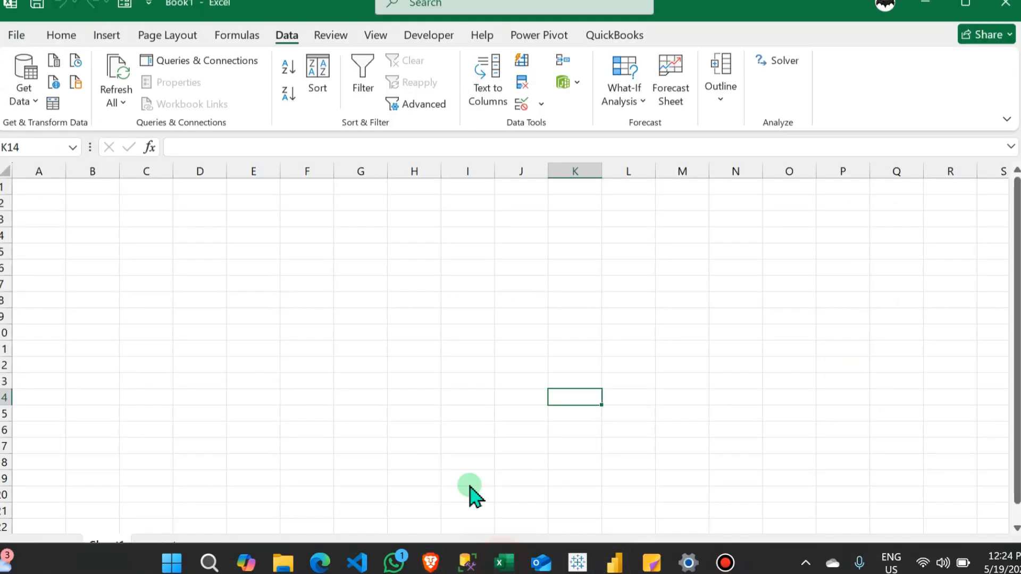
pyautogui.click(32, 95)
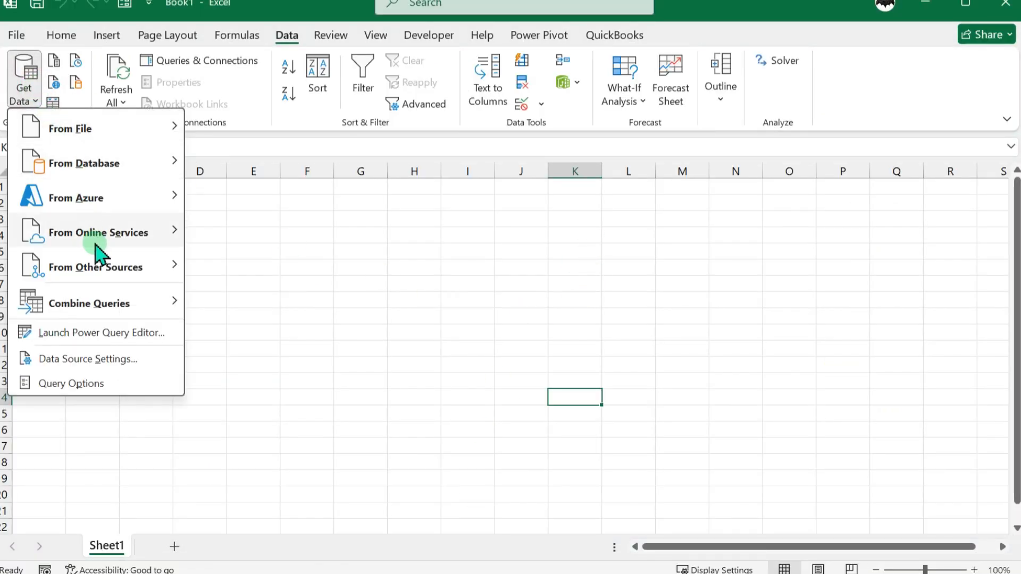
pyautogui.moveTo(99, 234)
pyautogui.moveTo(180, 269)
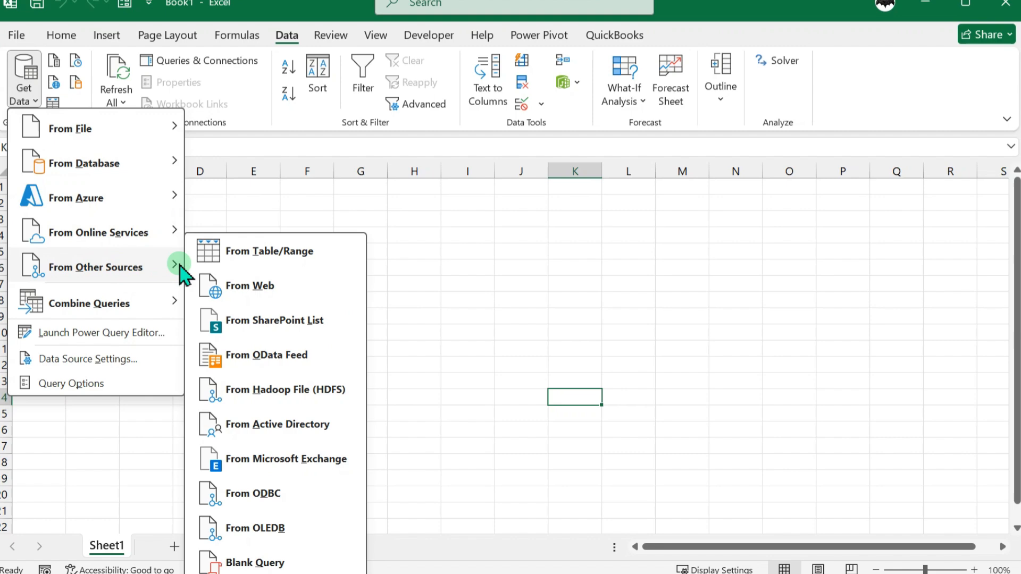
pyautogui.click(247, 287)
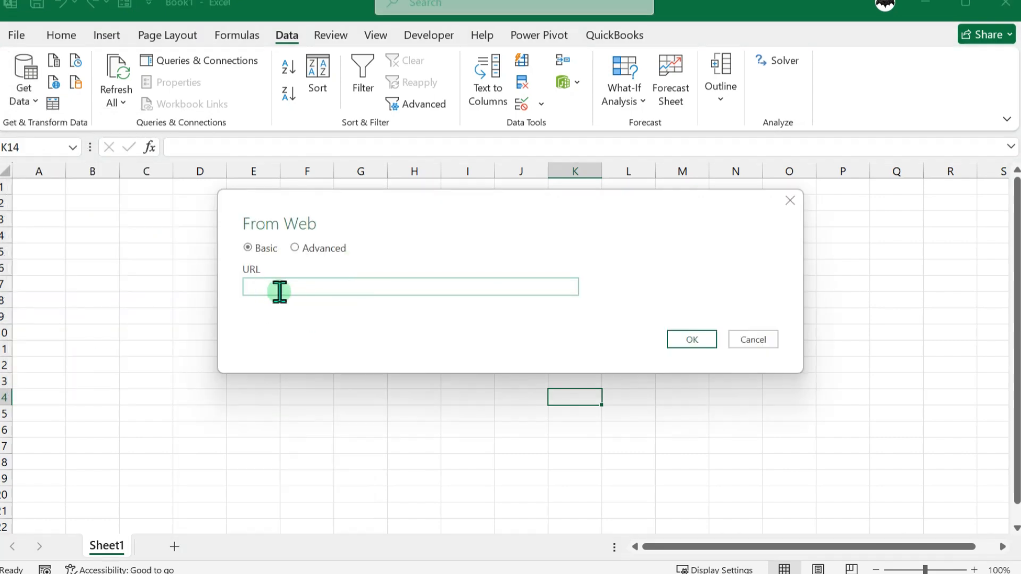
pyautogui.click(278, 289)
pyautogui.hotkey('ctrl', 'v')
pyautogui.click(692, 341)
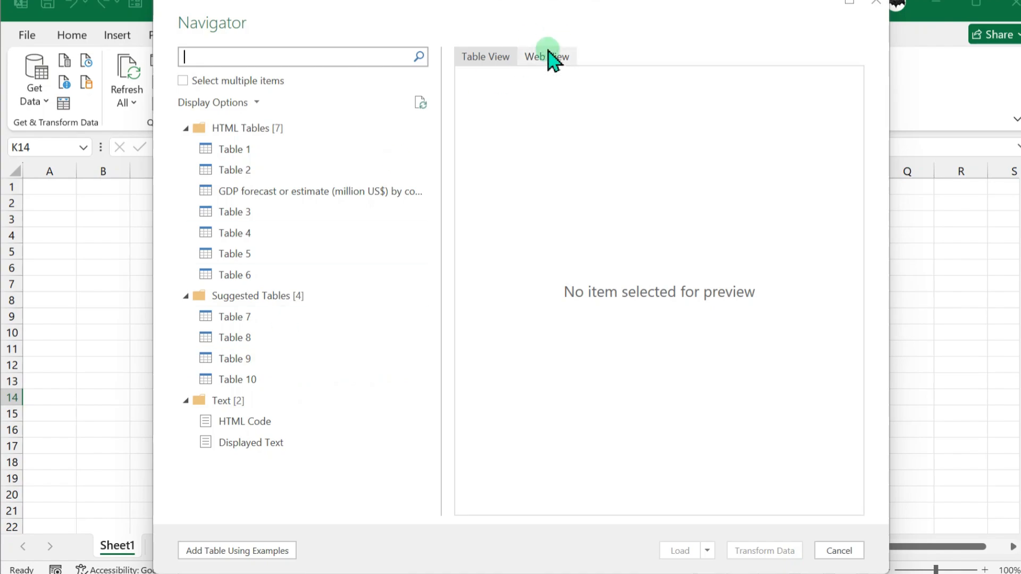
# Examine the source page's web preview and the table previews of Table 1, Table 2 and Table 7.
pyautogui.click(548, 57)
pyautogui.scroll(-15, 697, 292)
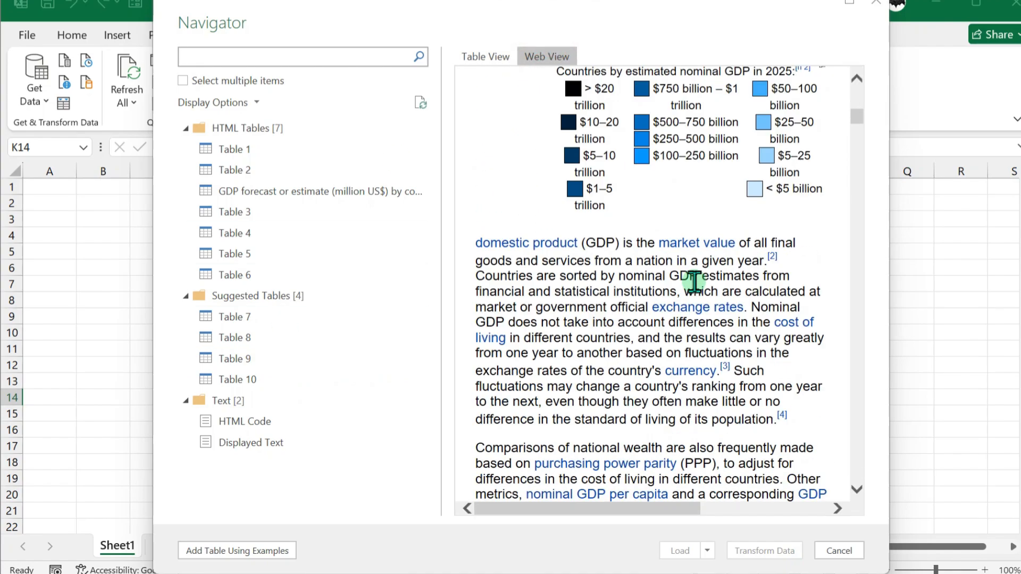
pyautogui.scroll(-15, 695, 282)
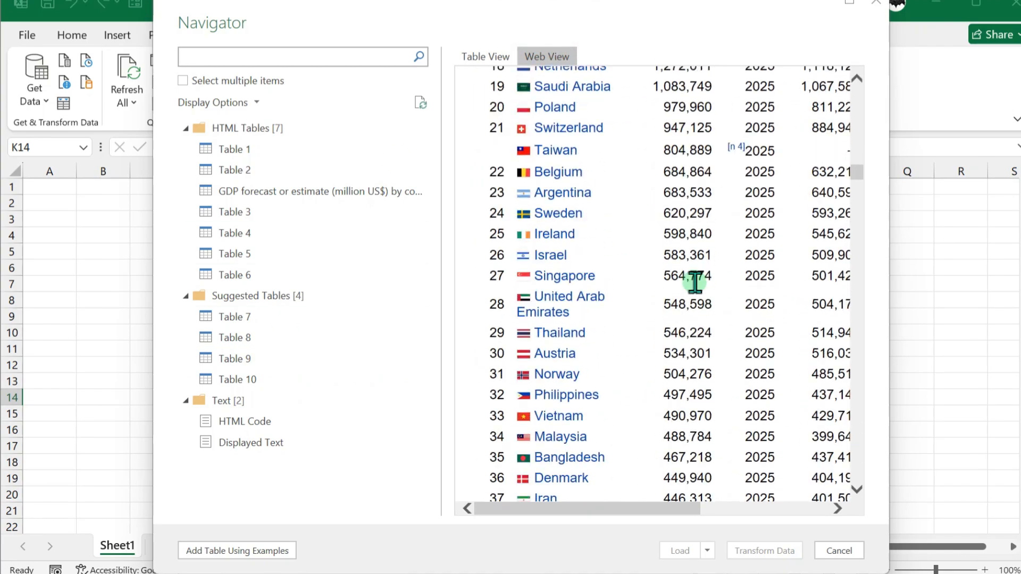
pyautogui.click(243, 150)
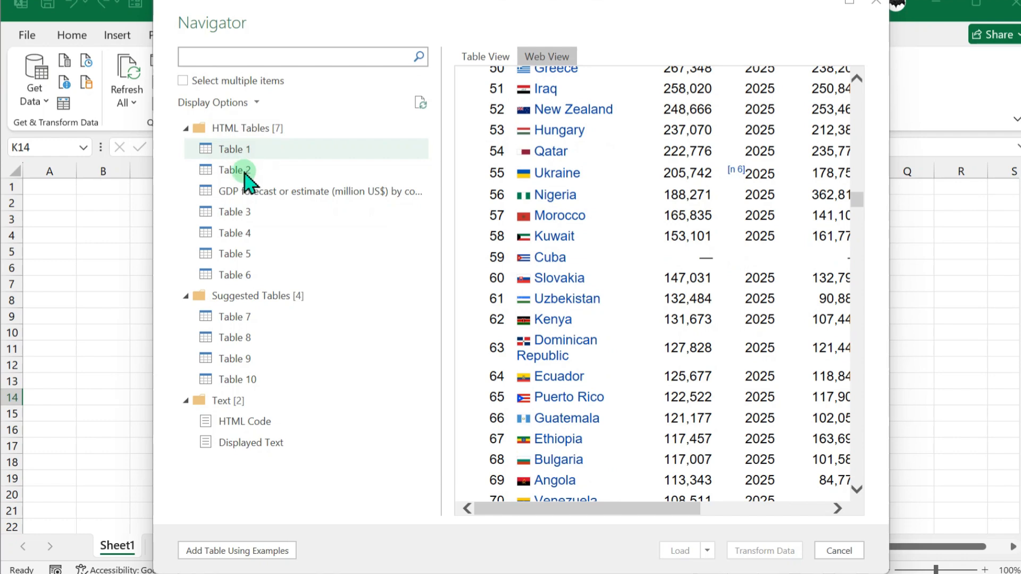
pyautogui.click(485, 55)
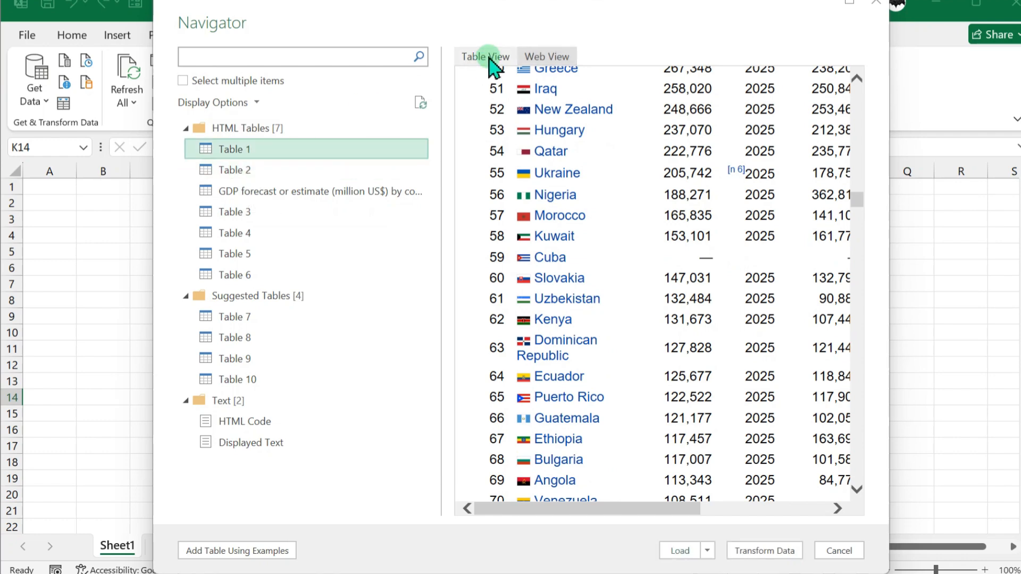
pyautogui.click(226, 171)
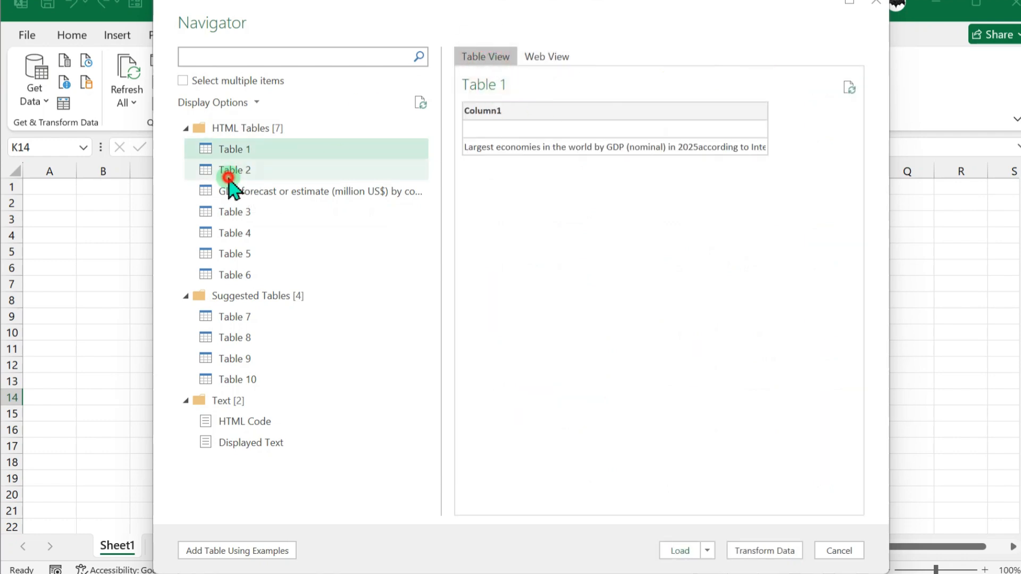
pyautogui.click(238, 318)
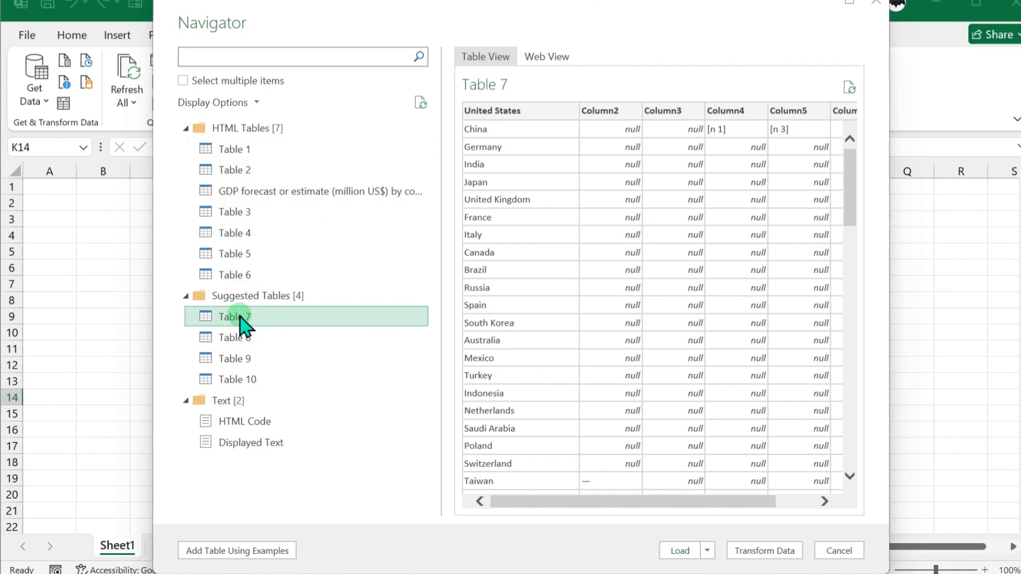
pyautogui.scroll(-3, 641, 331)
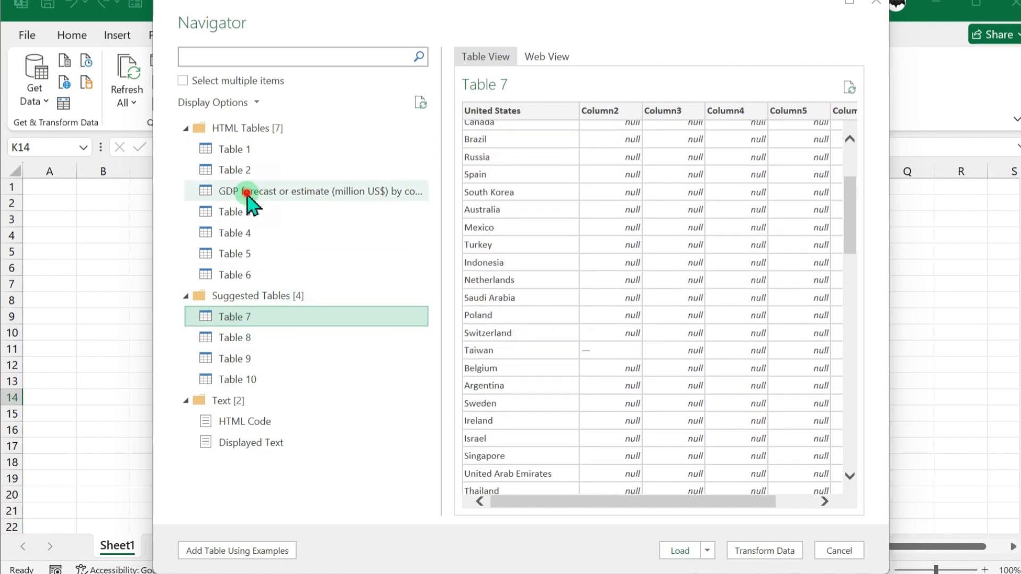
# Choose the "GDP forecast or estimate (million US$) by country" table and open it for transformation in Power Query Editor.
pyautogui.click(246, 193)
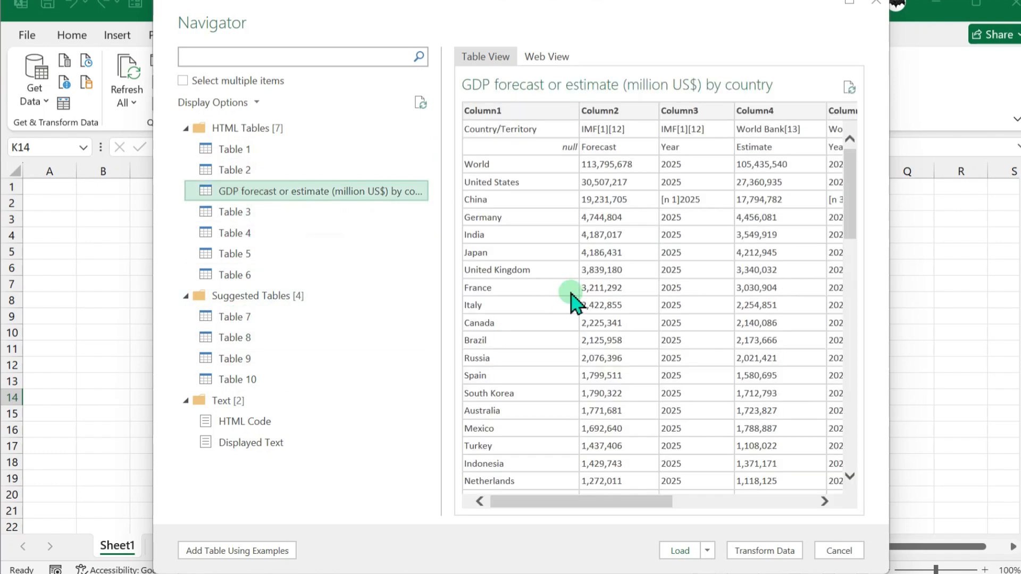
pyautogui.moveTo(642, 501); pyautogui.dragTo(565, 510)
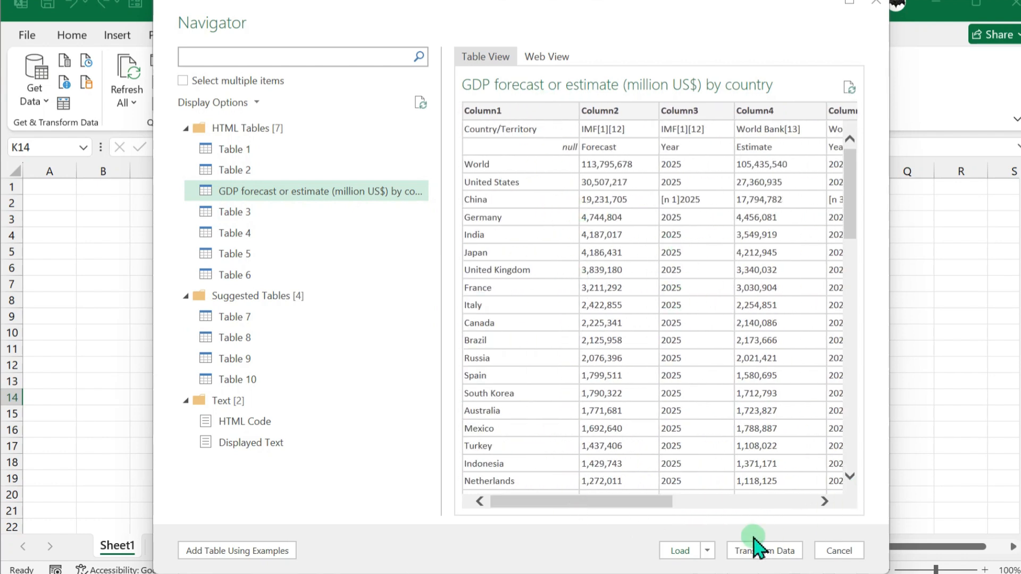
pyautogui.click(764, 553)
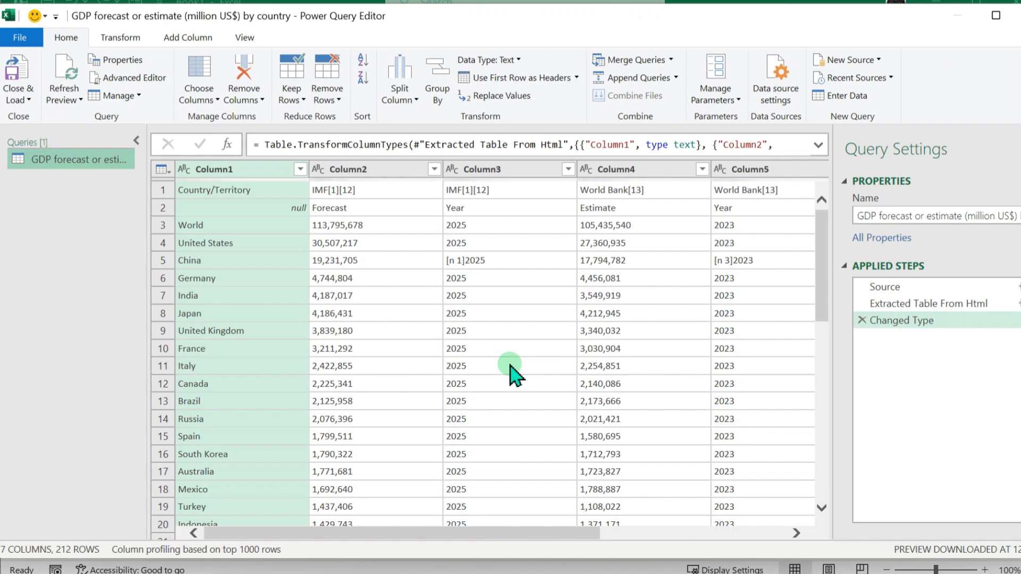
# Remove the top 1 row from the GDP table.
pyautogui.moveTo(417, 531)
pyautogui.mouseDown()
pyautogui.moveTo(443, 536)
pyautogui.moveTo(415, 536)
pyautogui.mouseUp()
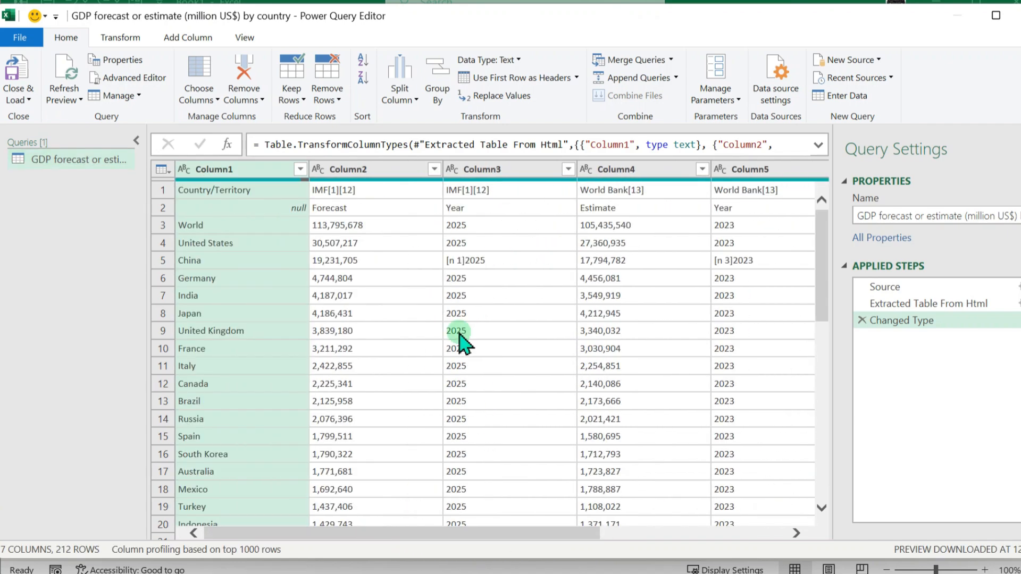
pyautogui.click(163, 191)
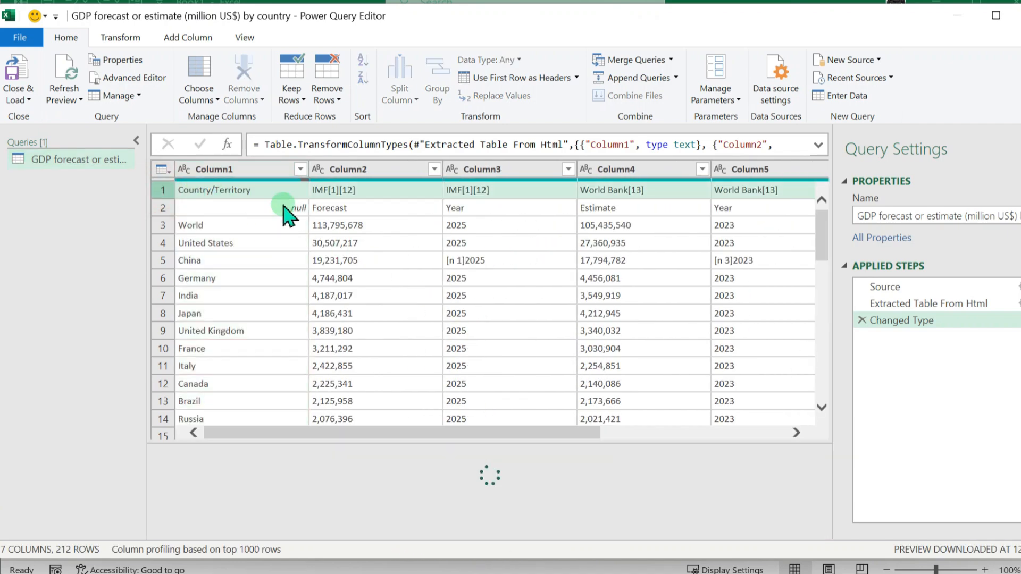
pyautogui.click(336, 99)
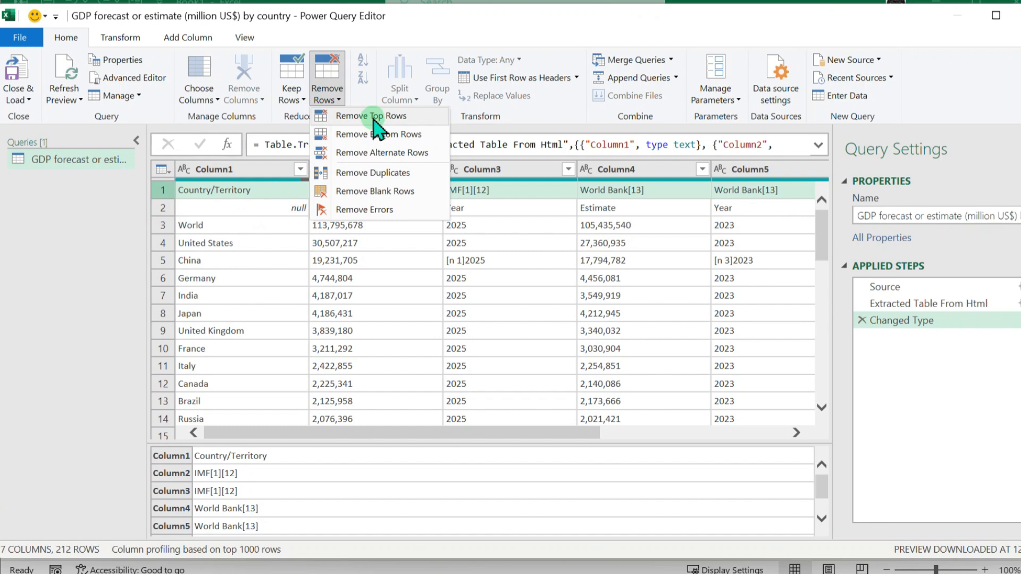
pyautogui.click(420, 192)
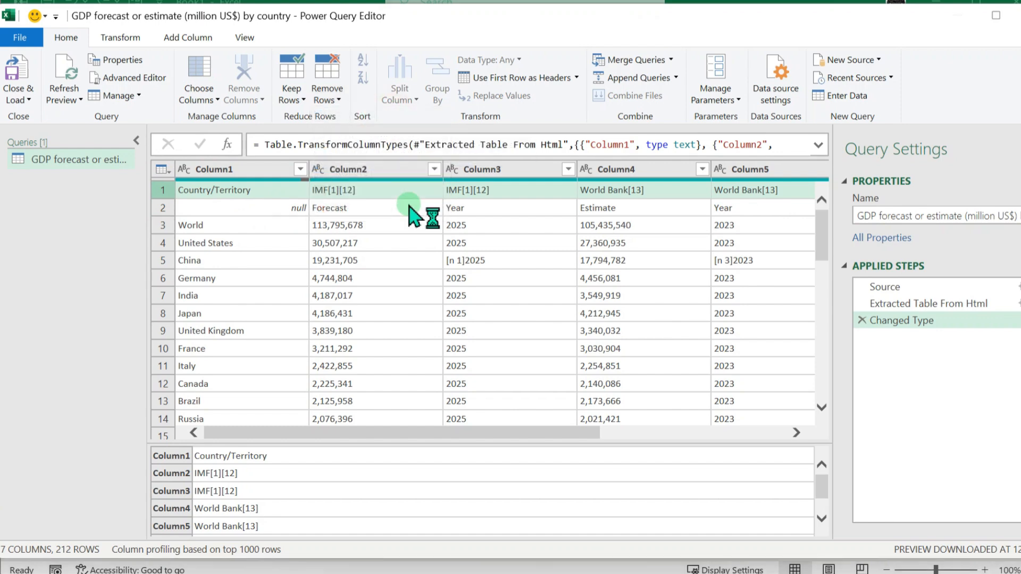
pyautogui.write('1')
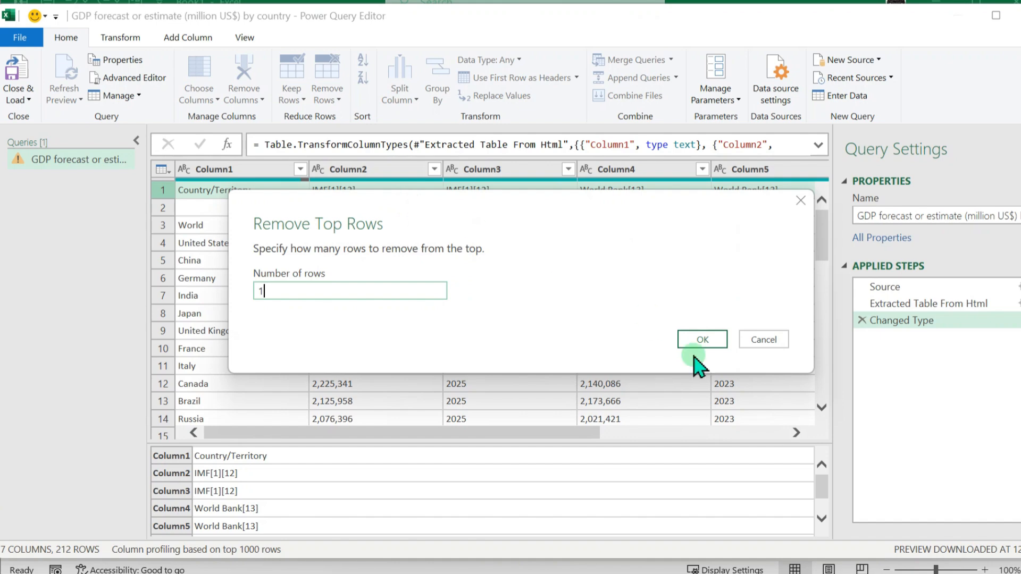
pyautogui.click(703, 340)
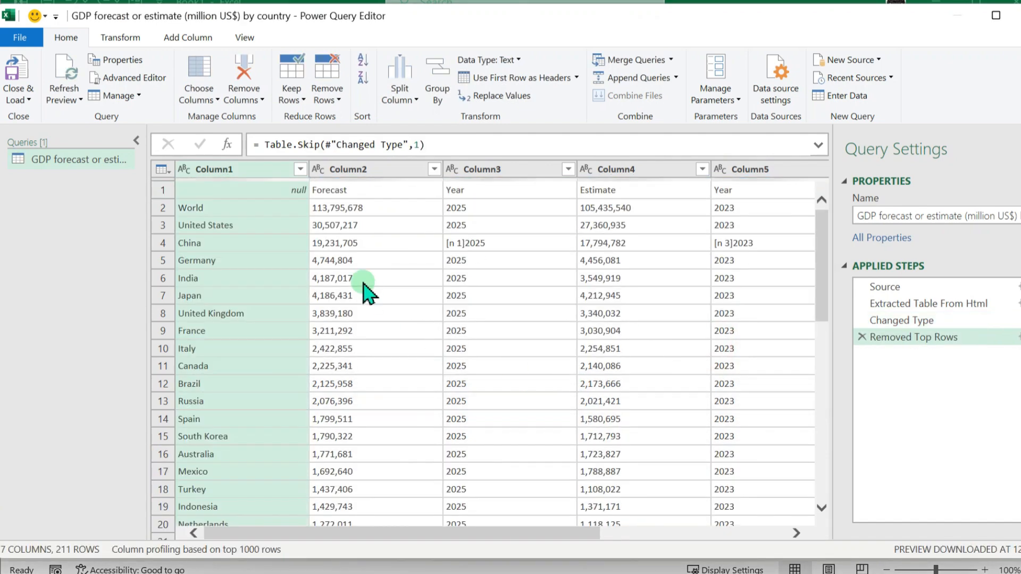
# Promote the first row of the GDP table to column headers.
pyautogui.click(162, 191)
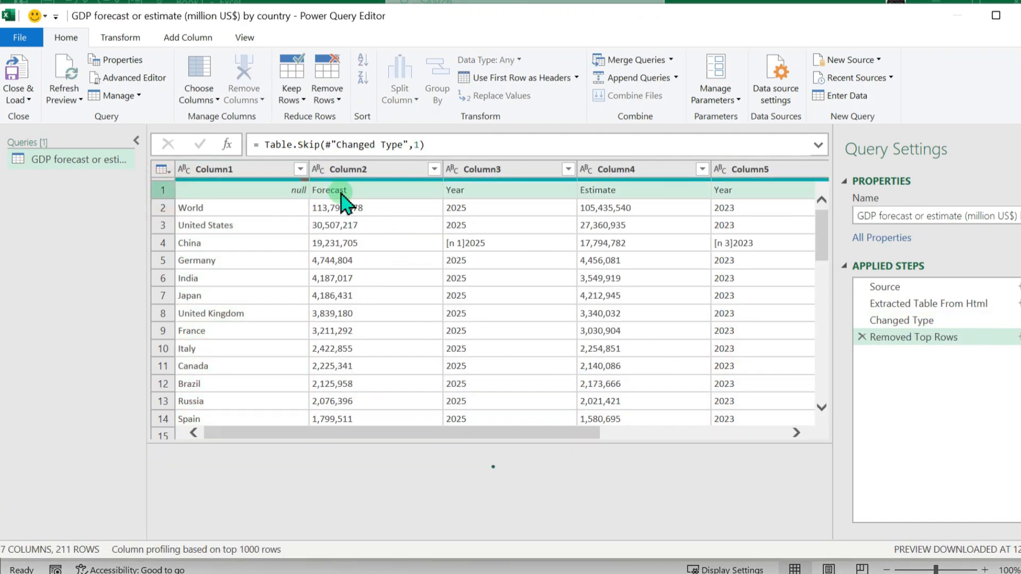
pyautogui.click(161, 169)
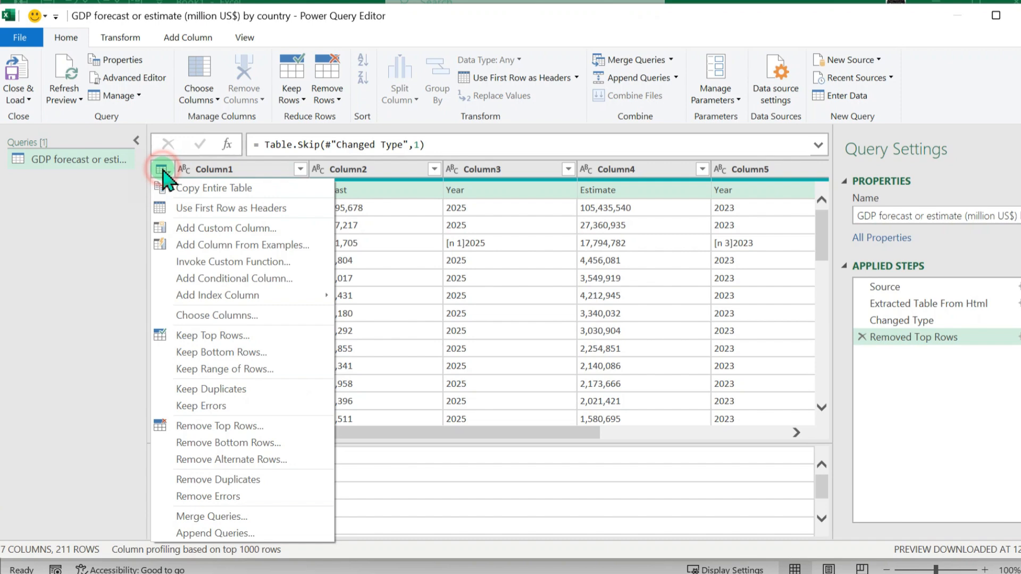
pyautogui.click(194, 208)
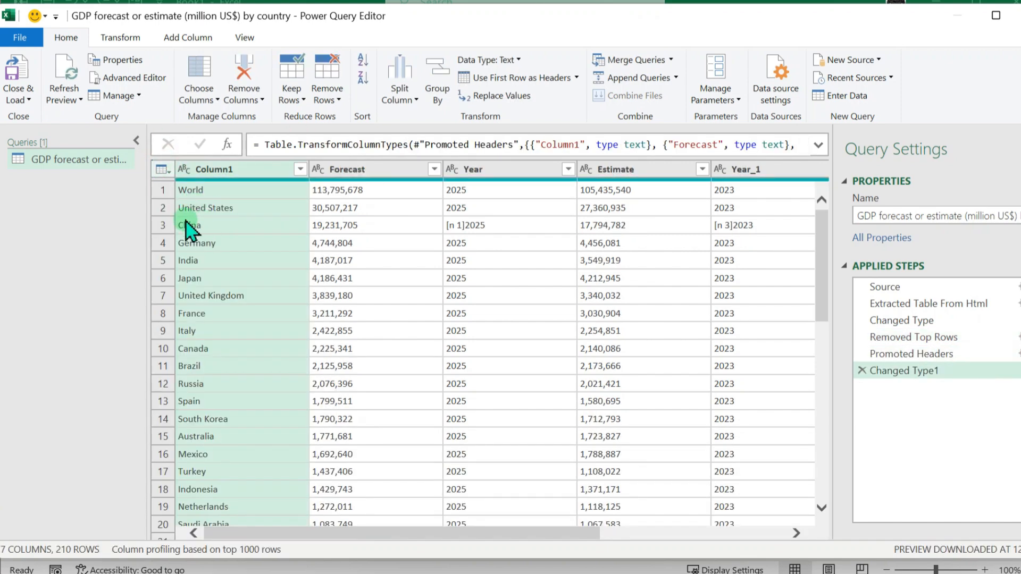
# Rename Column1 of the GDP table to Country.
pyautogui.moveTo(561, 534); pyautogui.dragTo(795, 534)
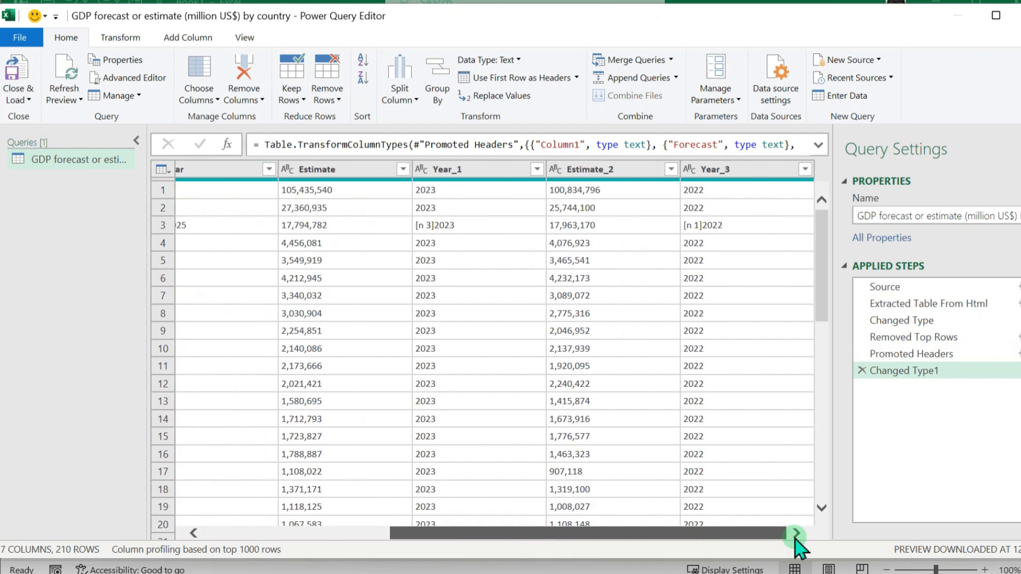
pyautogui.moveTo(645, 535); pyautogui.dragTo(428, 534)
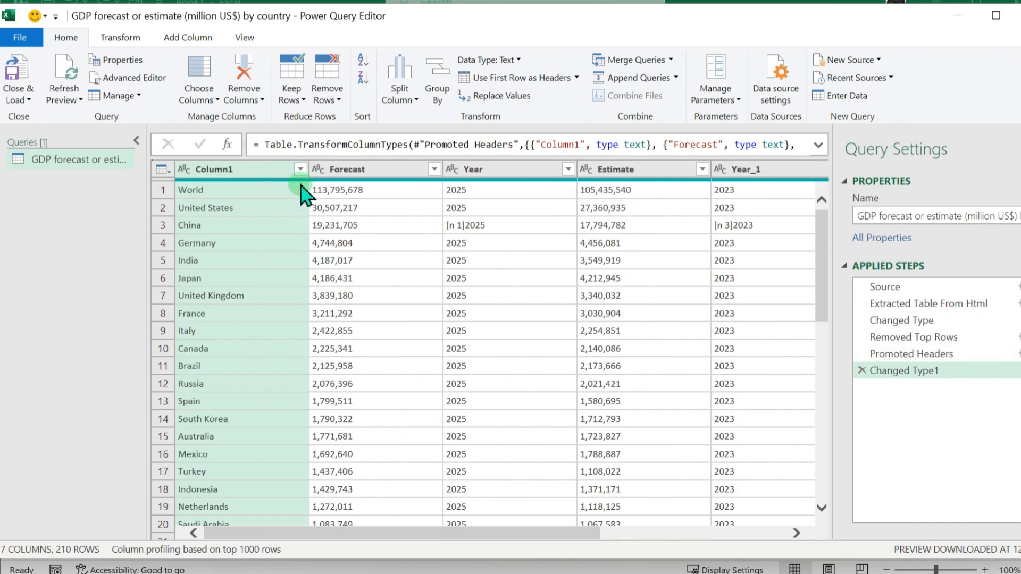
pyautogui.doubleClick(247, 169)
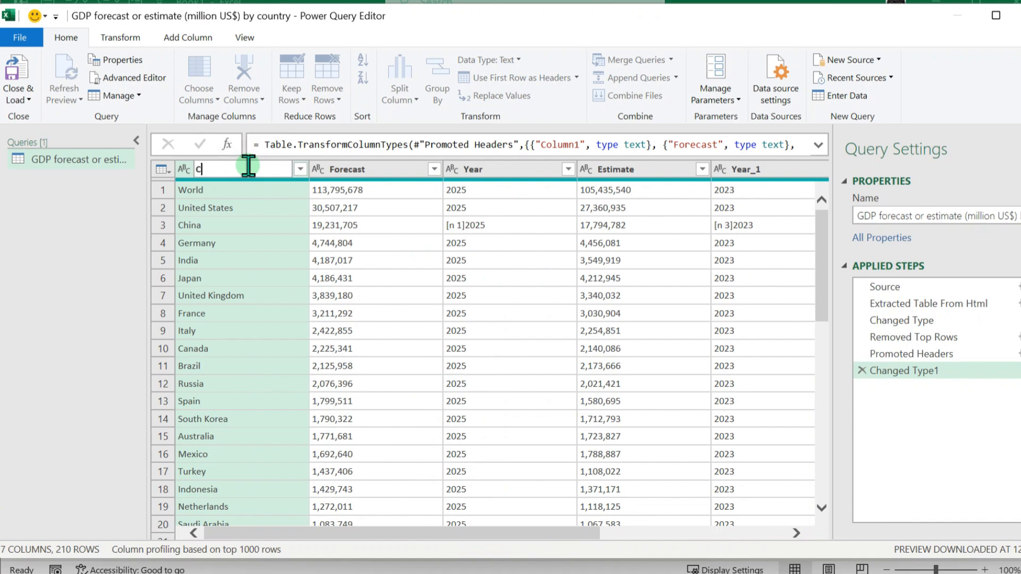
pyautogui.write('Country')
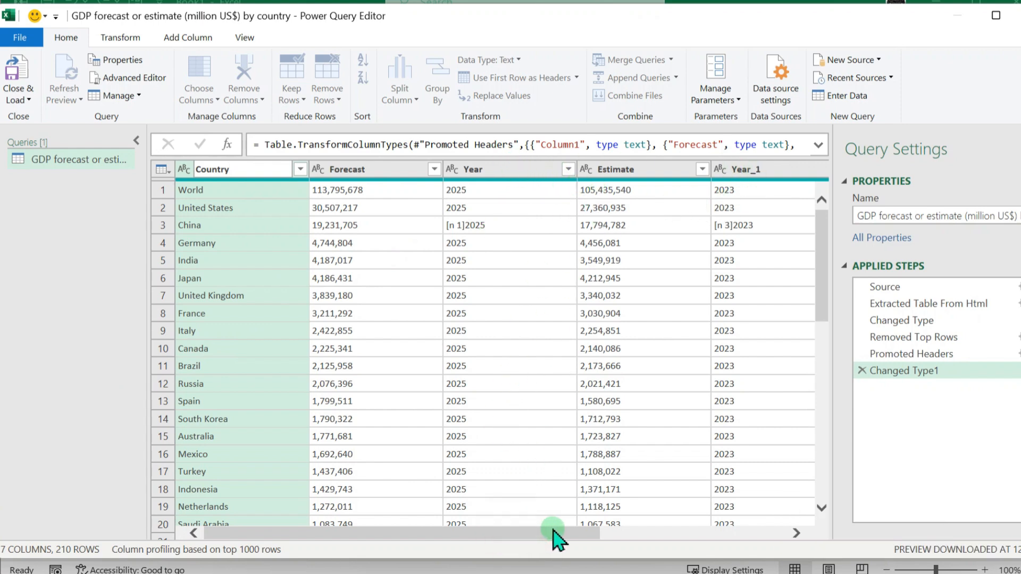
pyautogui.press('Return')
# Close Power Query Editor and load the cleaned GDP table into the workbook.
pyautogui.moveTo(490, 533); pyautogui.dragTo(750, 532)
pyautogui.click(17, 99)
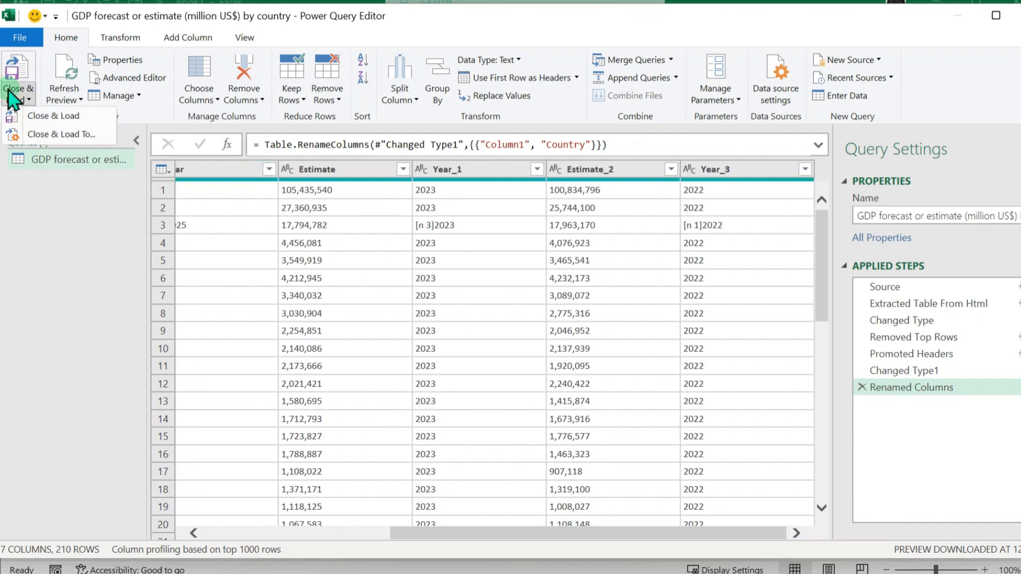
pyautogui.click(68, 117)
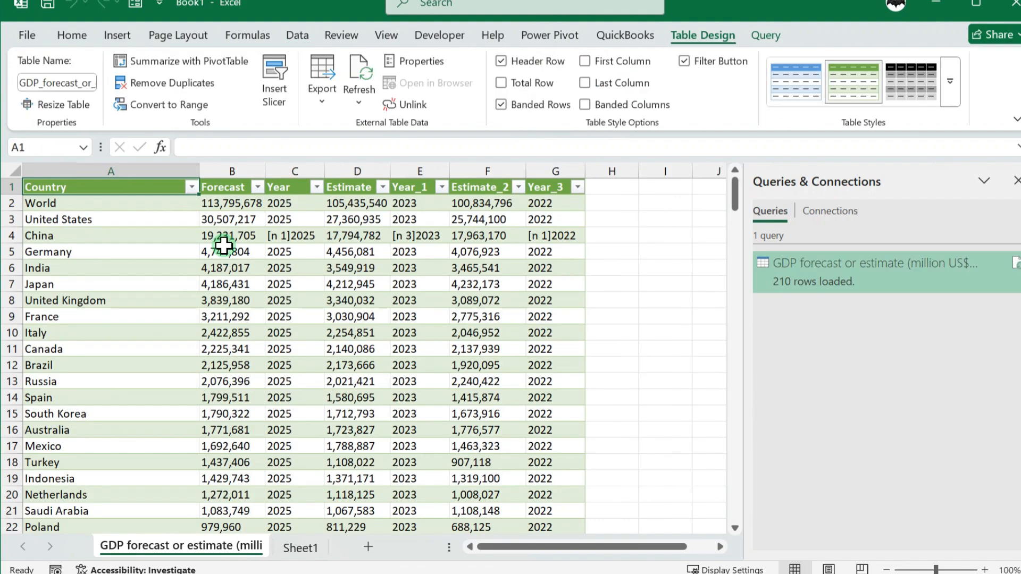
# Look through the rows of the loaded GDP table, from the largest economies down to the lower-ranked countries.
pyautogui.scroll(-18, 417, 299)
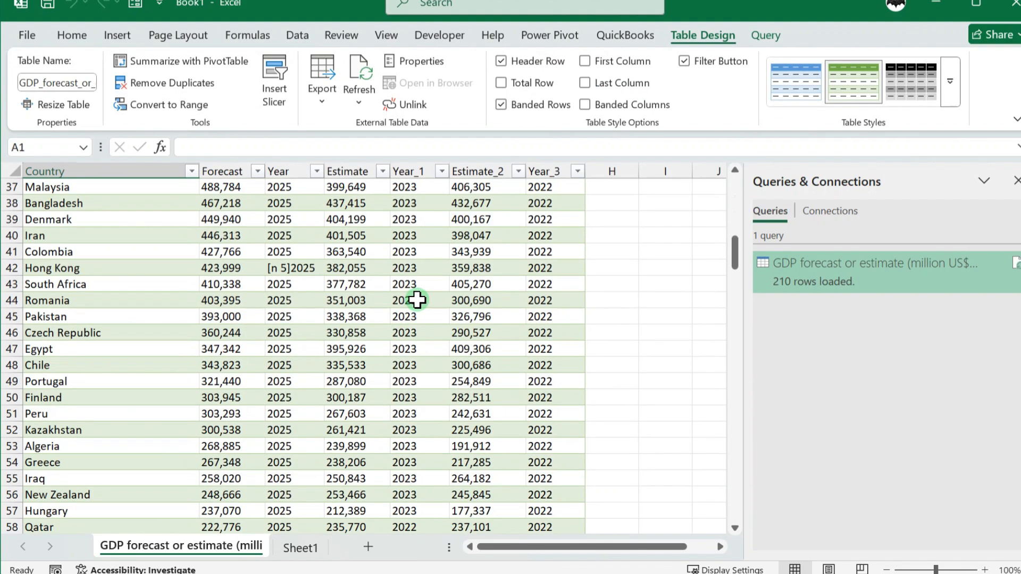
pyautogui.scroll(4, 433, 308)
pyautogui.scroll(14, 433, 309)
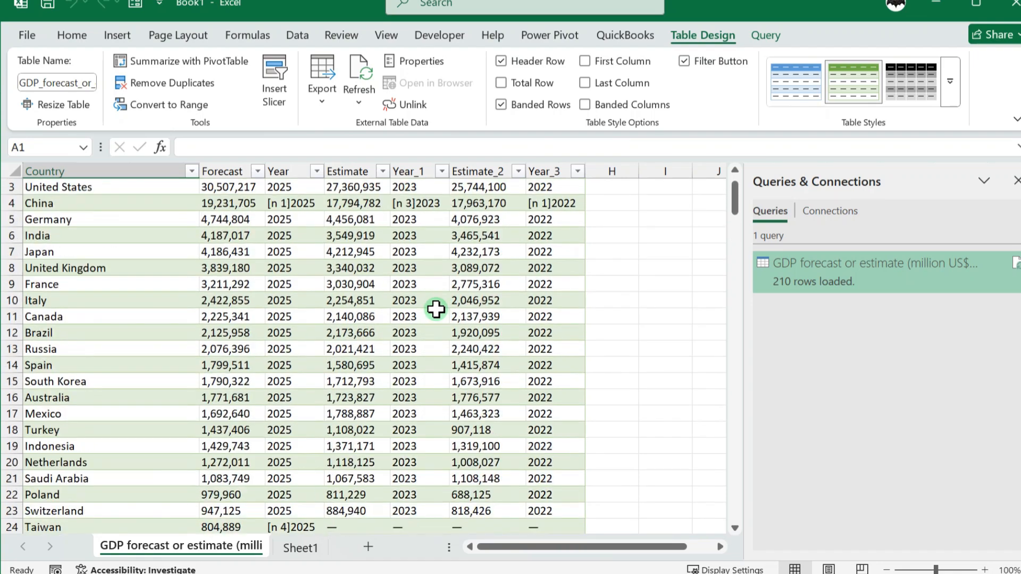
pyautogui.moveTo(574, 548)
pyautogui.mouseDown()
pyautogui.moveTo(583, 547)
pyautogui.moveTo(570, 548)
pyautogui.mouseUp()
pyautogui.scroll(-10, 254, 361)
pyautogui.scroll(7, 251, 360)
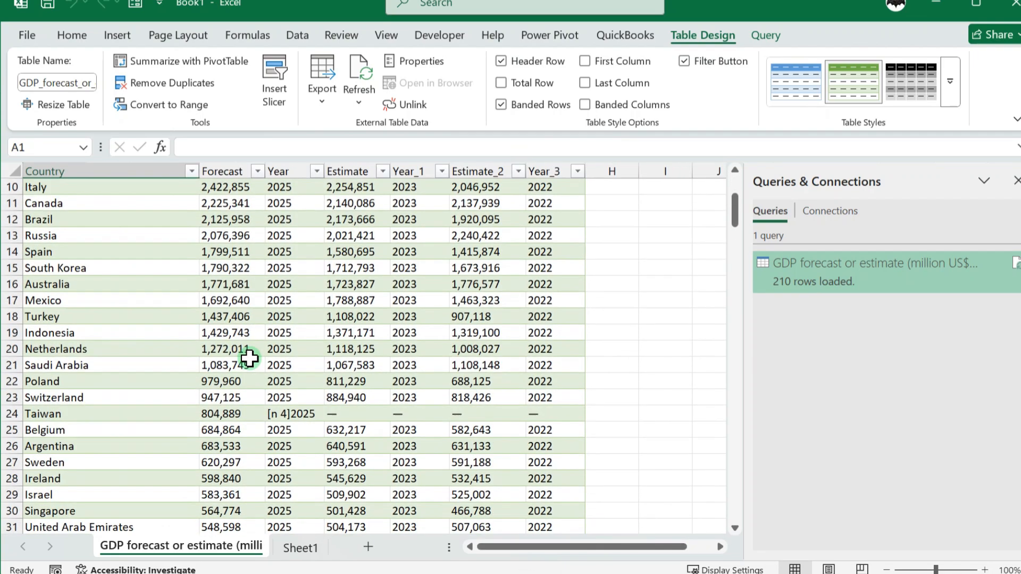
pyautogui.scroll(3, 249, 359)
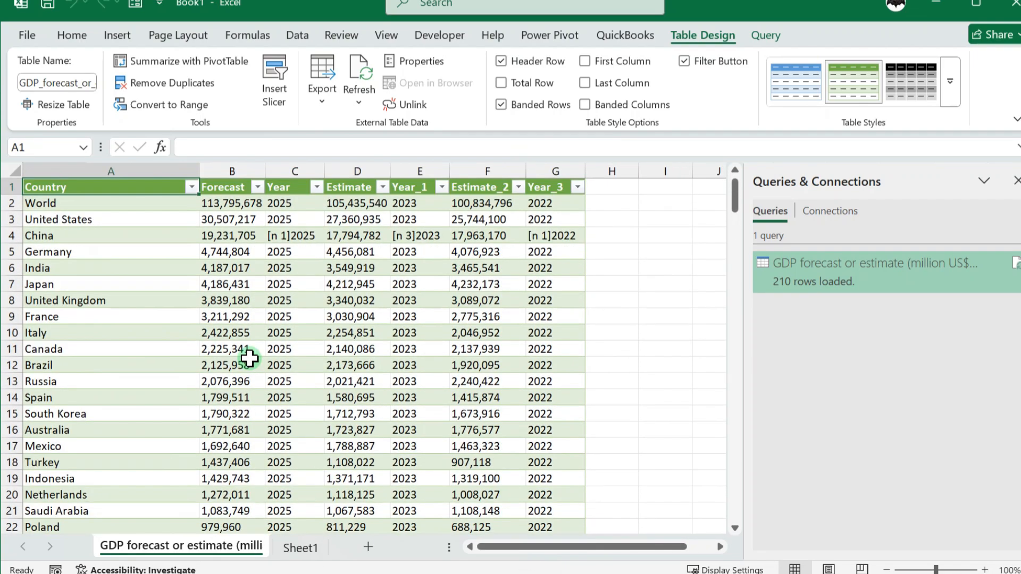
# Refresh all of the workbook's data connections.
pyautogui.click(297, 36)
pyautogui.click(126, 80)
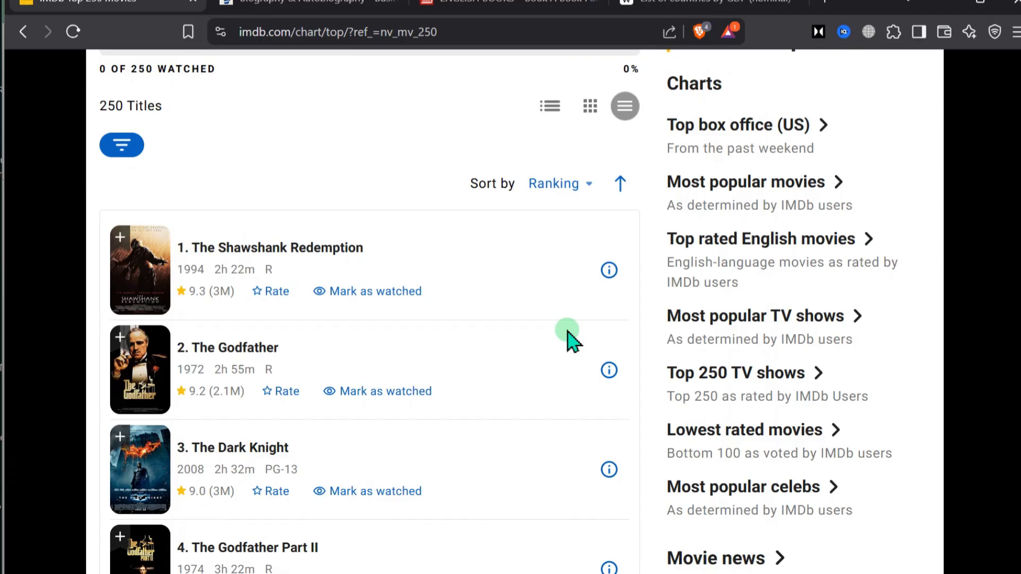
# Review the IMDb Top 250 movies chart in the browser and copy its page address.
pyautogui.scroll(4, 568, 338)
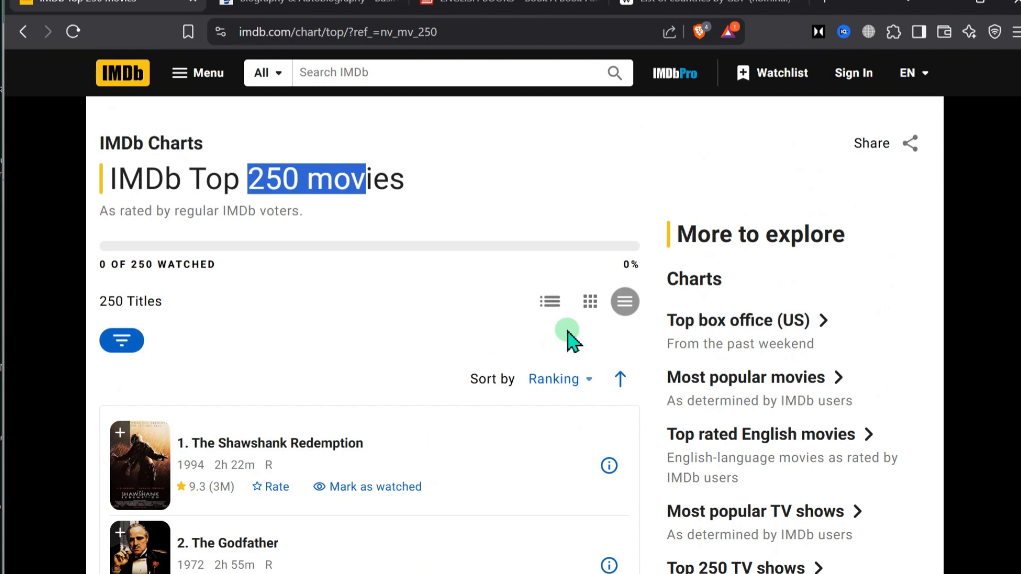
pyautogui.scroll(-5, 568, 338)
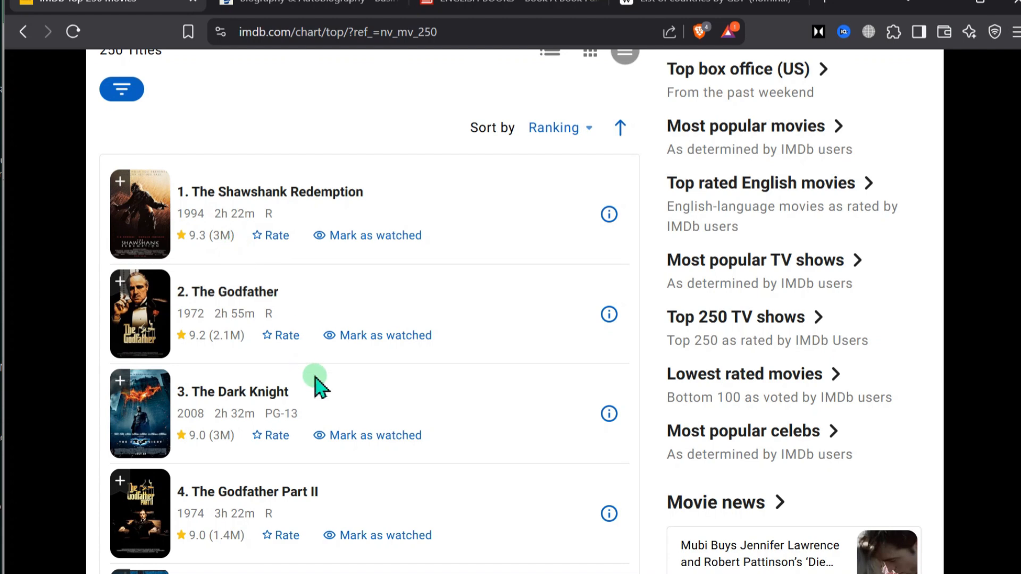
pyautogui.moveTo(800, 573)
pyautogui.click(456, 31)
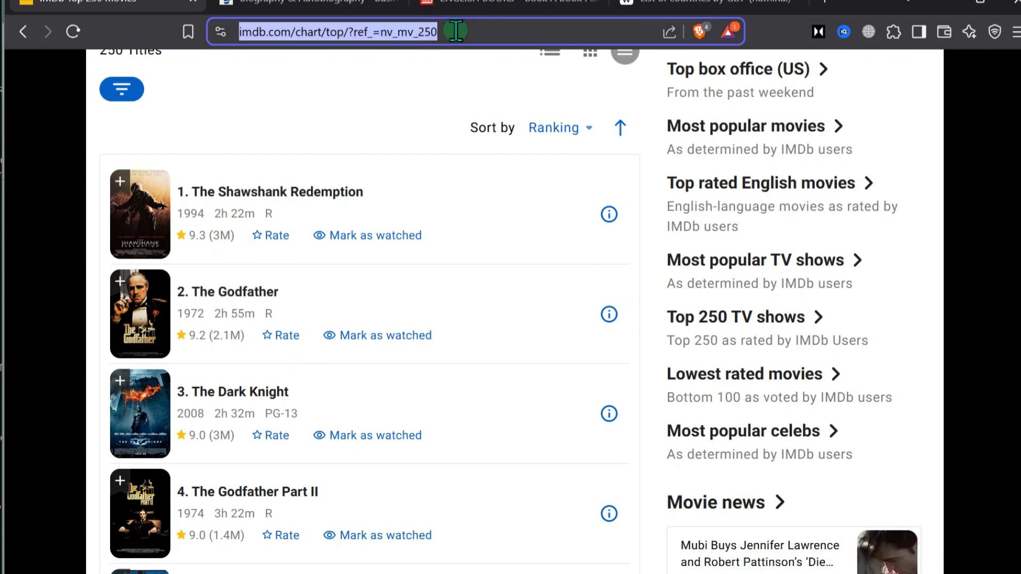
pyautogui.moveTo(585, 573)
pyautogui.click(537, 560)
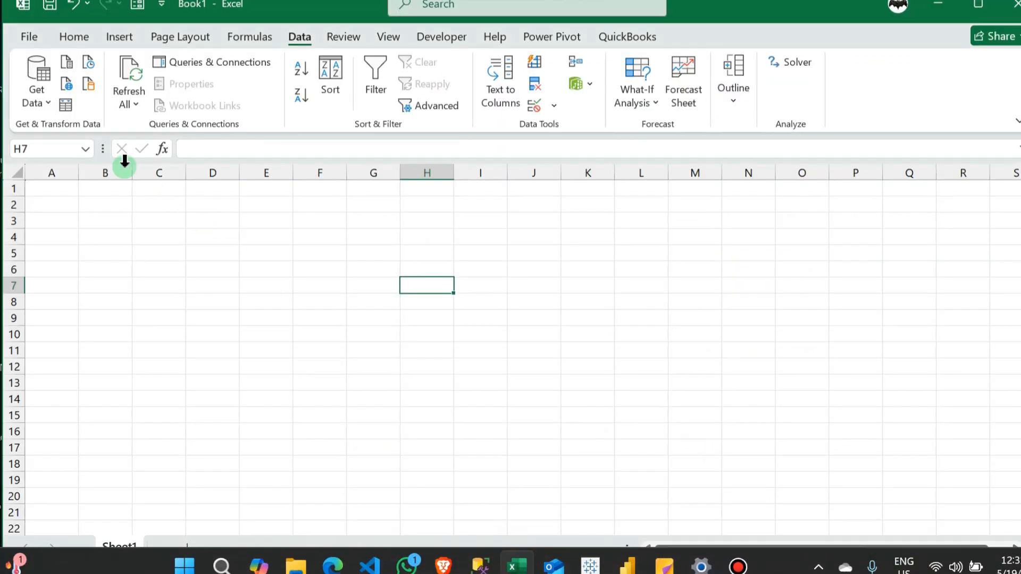
pyautogui.click(38, 100)
pyautogui.moveTo(149, 266)
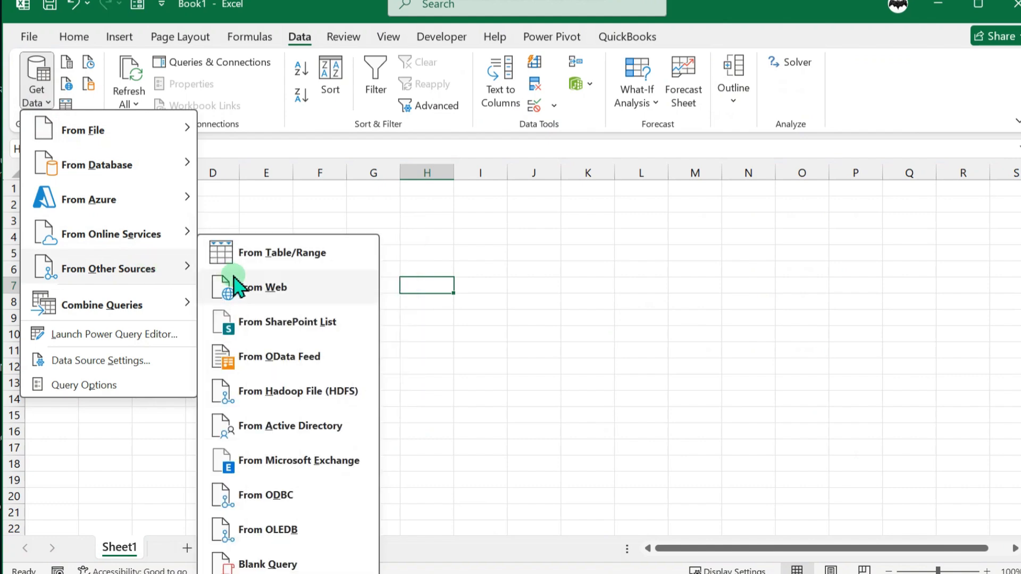
pyautogui.click(237, 285)
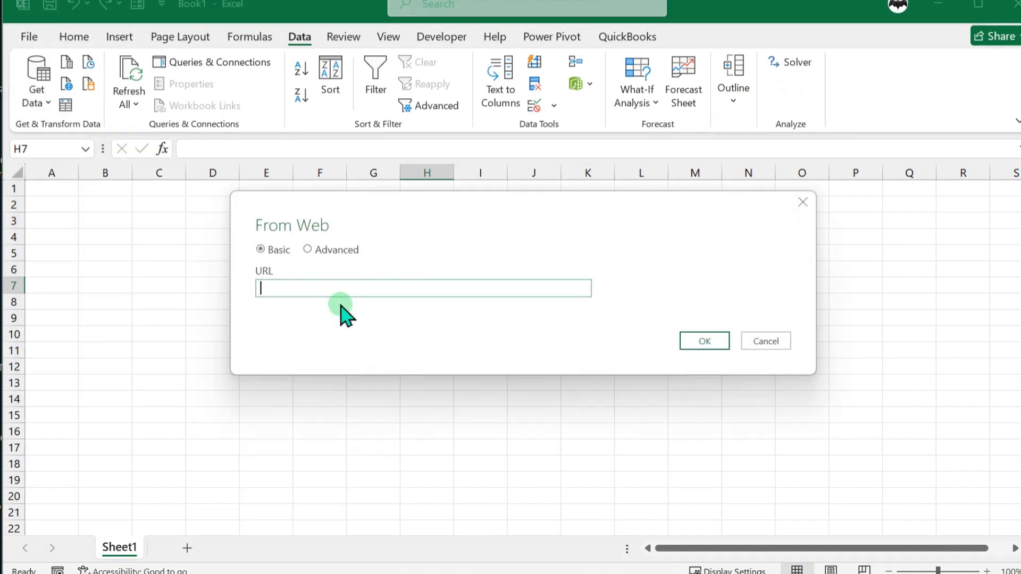
pyautogui.write('https://www.imdb.com/chart/top/')
pyautogui.click(694, 343)
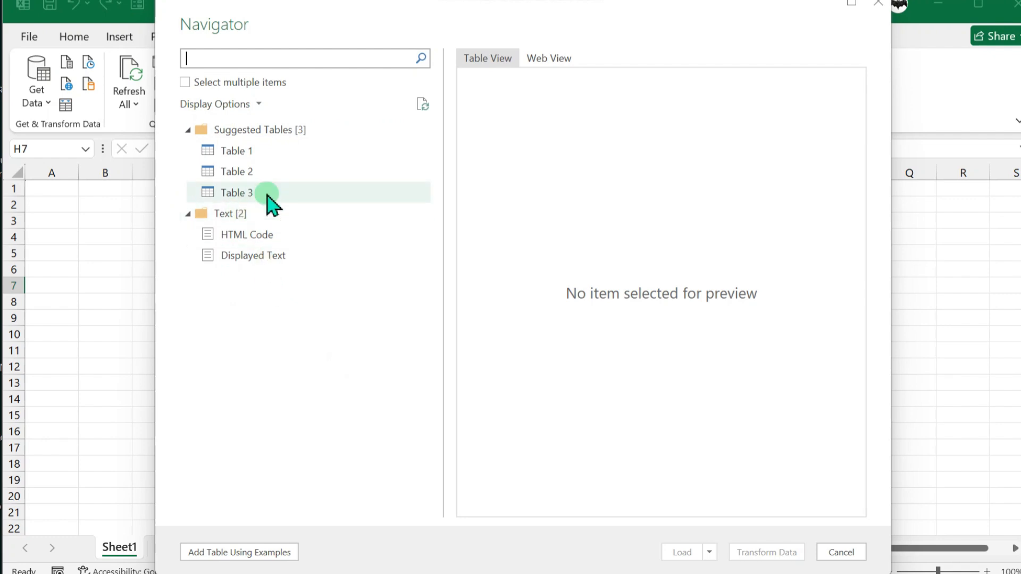
# Preview Table 1, Table 2 and Table 3 of the IMDb page, and open Table 1 for transformation in Power Query Editor.
pyautogui.click(235, 151)
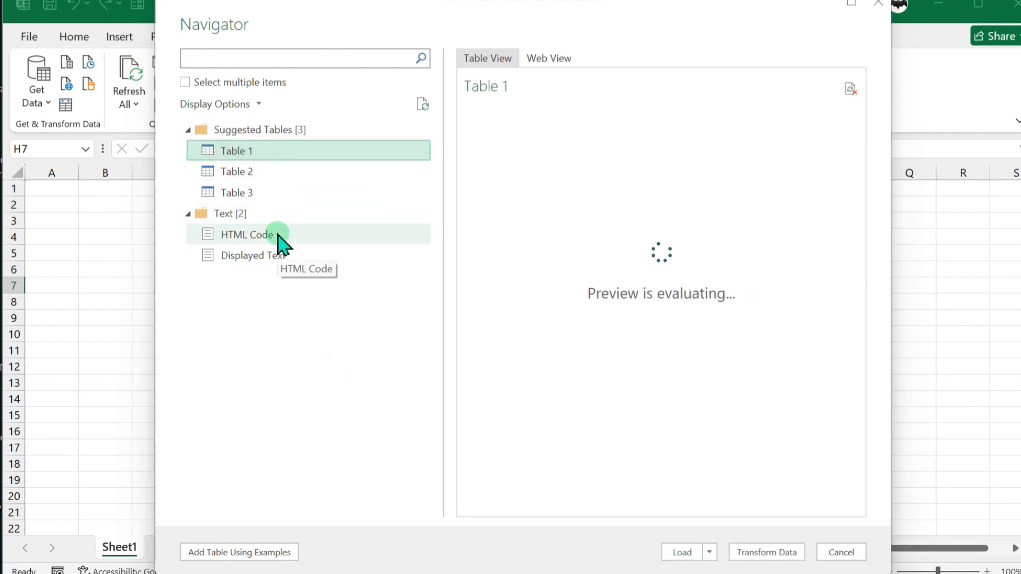
pyautogui.moveTo(613, 508); pyautogui.dragTo(548, 501)
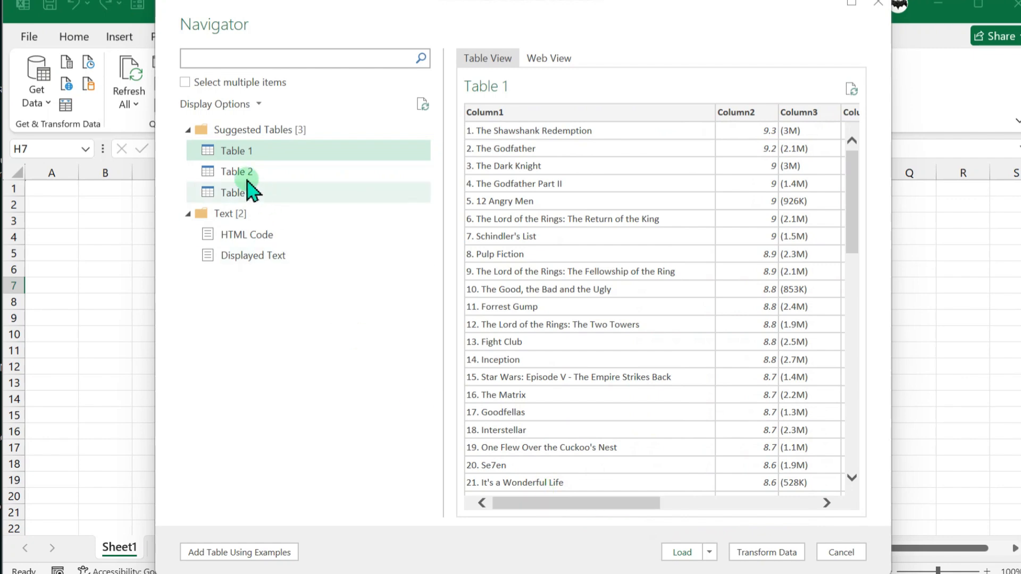
pyautogui.click(243, 172)
pyautogui.click(279, 195)
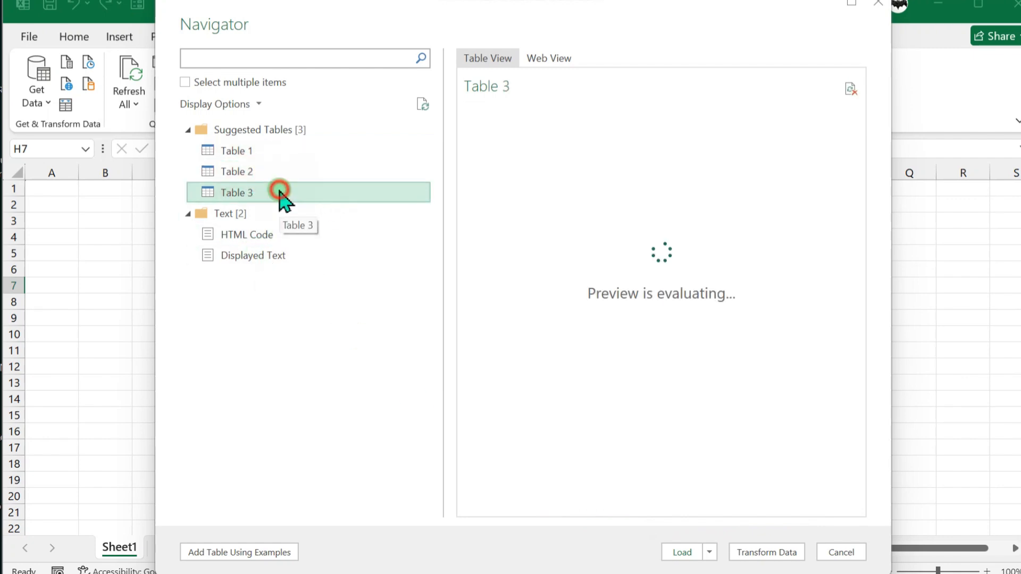
pyautogui.click(301, 155)
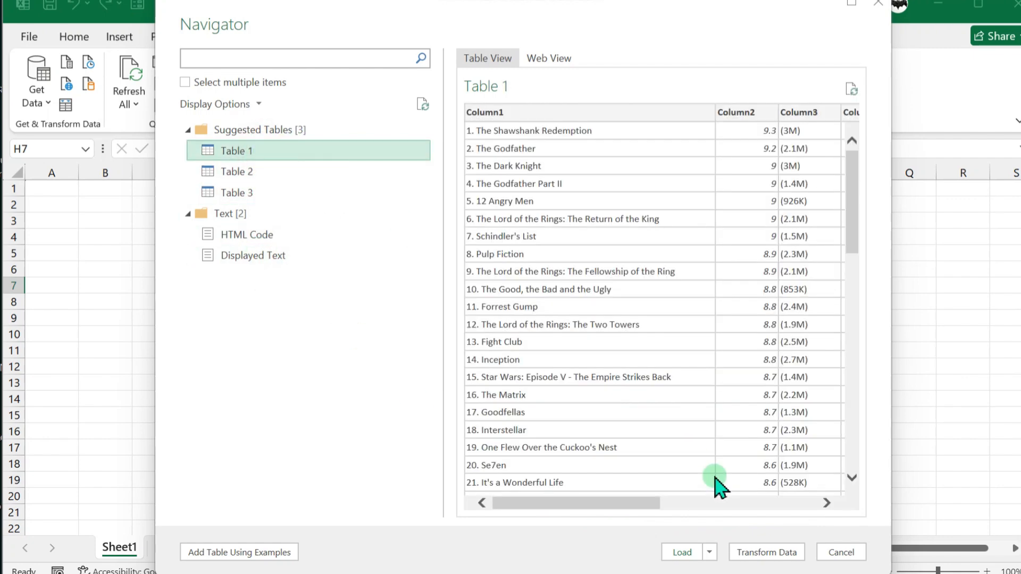
pyautogui.moveTo(645, 503); pyautogui.dragTo(793, 503)
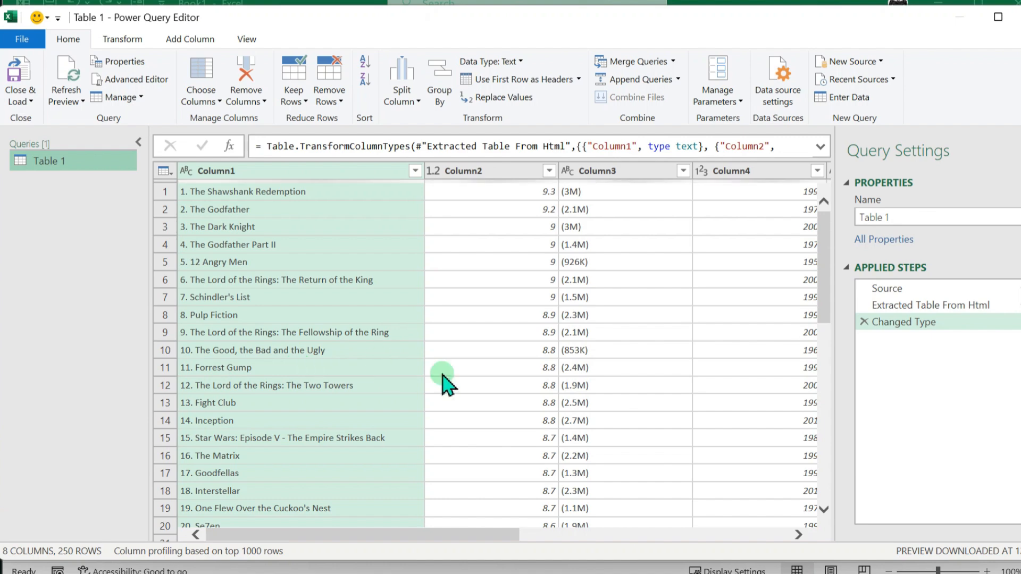
# Remove Column3, which holds the vote counts, from the movie table.
pyautogui.moveTo(423, 537); pyautogui.dragTo(392, 543)
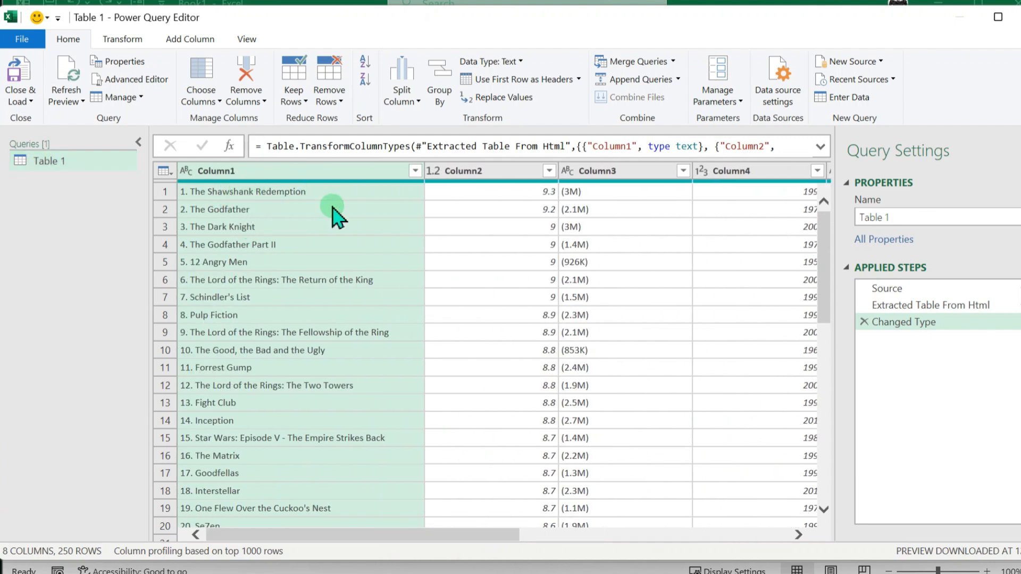
pyautogui.moveTo(417, 536); pyautogui.dragTo(375, 556)
pyautogui.click(505, 172)
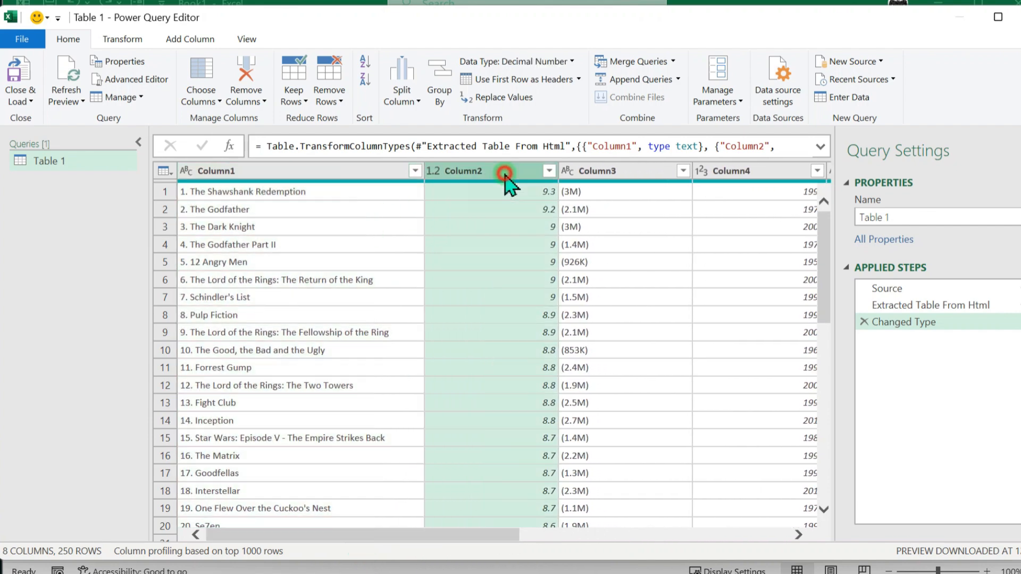
pyautogui.click(626, 176)
pyautogui.rightClick(639, 183)
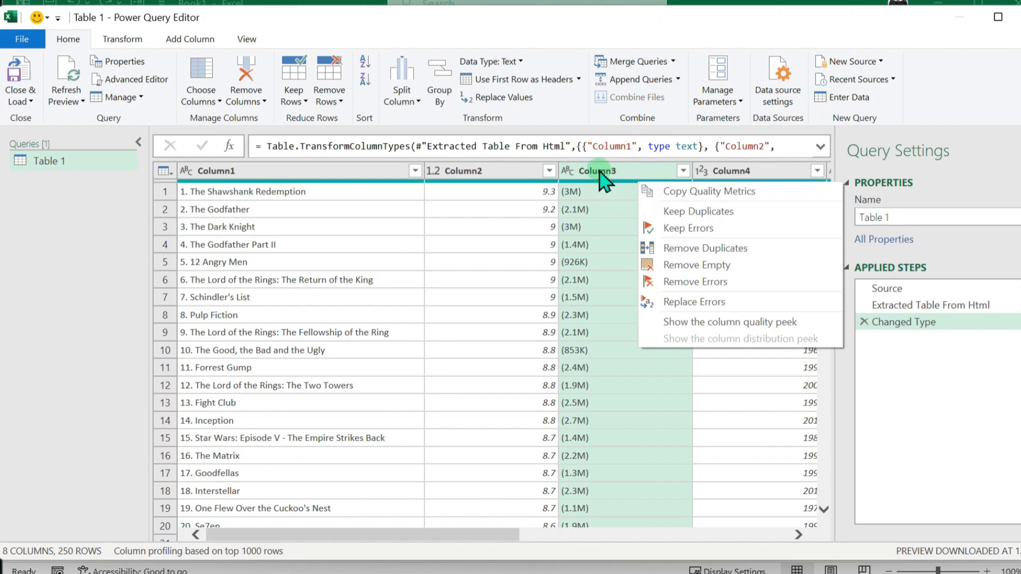
pyautogui.click(604, 176)
pyautogui.rightClick(604, 178)
pyautogui.click(649, 199)
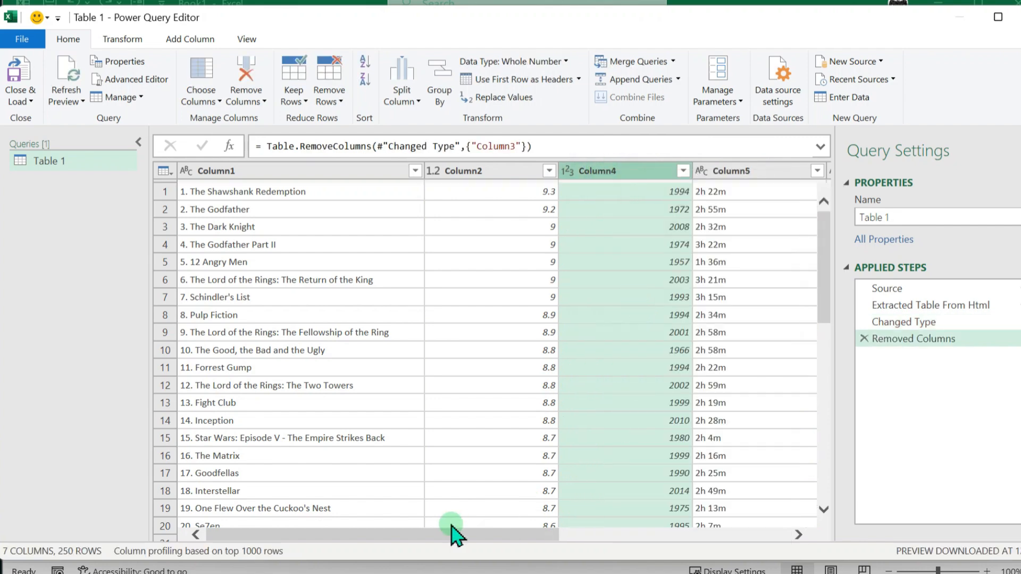
# Remove Column6 and Column7, which hold the "Rate" and "Mark as watched" texts, from the movie table.
pyautogui.moveTo(475, 536); pyautogui.dragTo(664, 538)
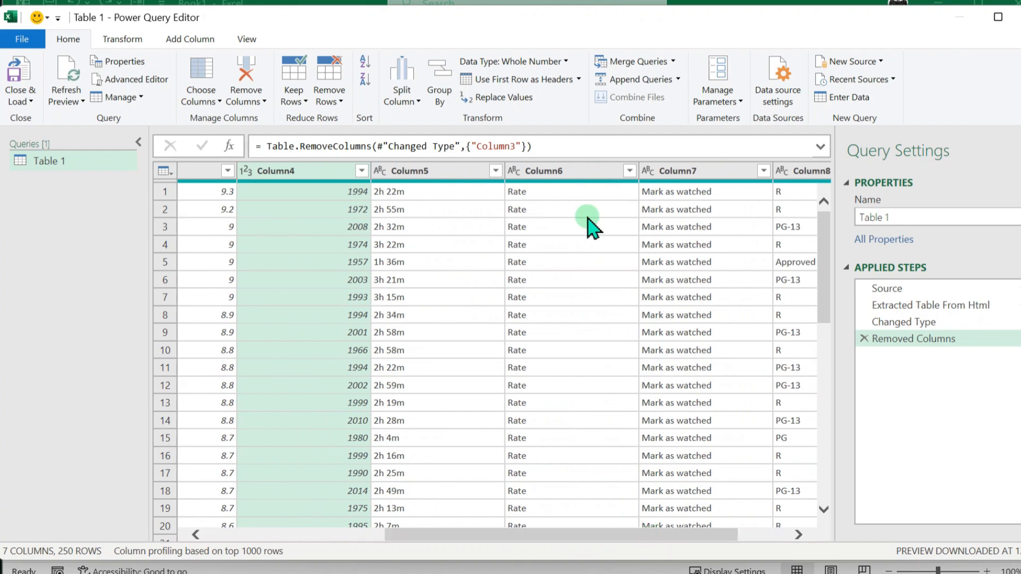
pyautogui.click(554, 170)
pyautogui.keyDown('ctrl'); pyautogui.click(674, 171); pyautogui.keyUp('ctrl')
pyautogui.rightClick(675, 172)
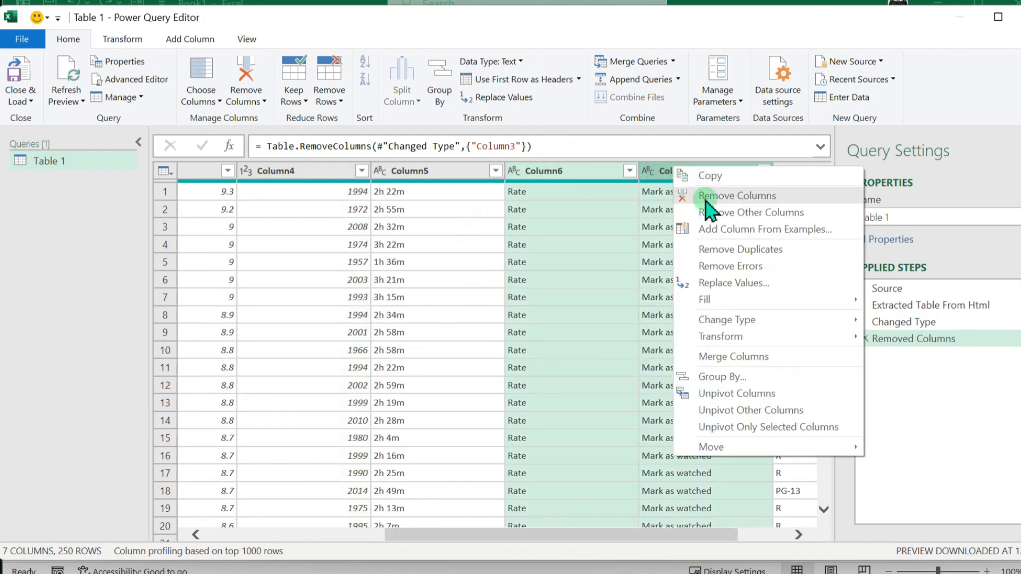
pyautogui.click(708, 185)
# Rename Column1, Column2 and Column4 of the movie table as Name, Rating and Year.
pyautogui.moveTo(521, 535); pyautogui.dragTo(599, 538)
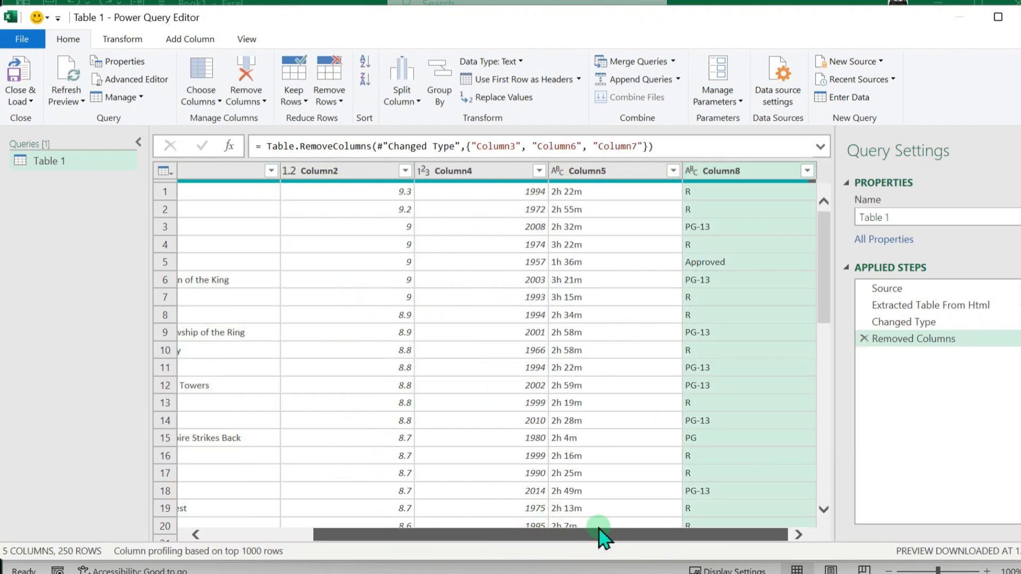
pyautogui.moveTo(458, 541); pyautogui.dragTo(336, 540)
pyautogui.click(229, 171)
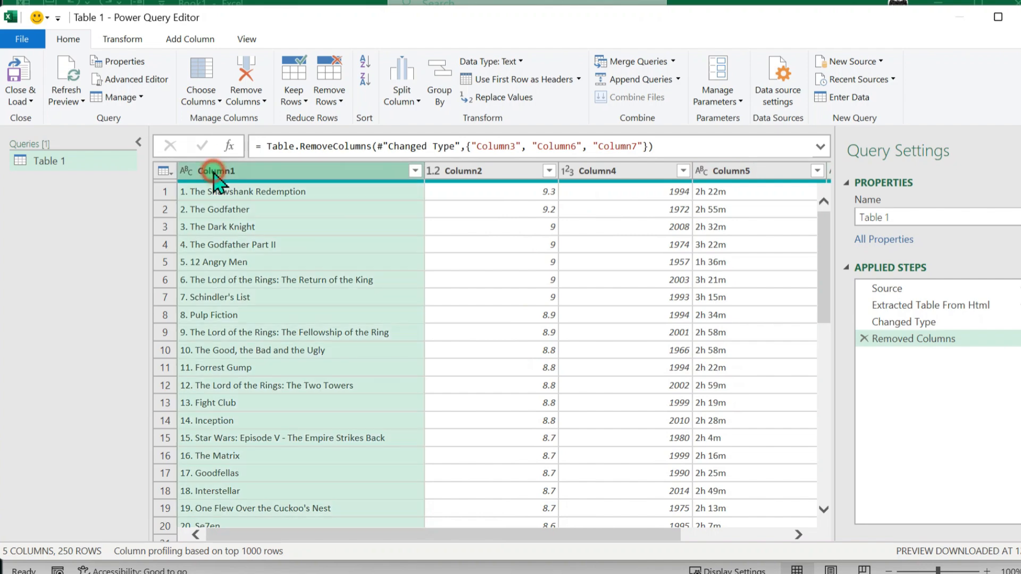
pyautogui.doubleClick(229, 171)
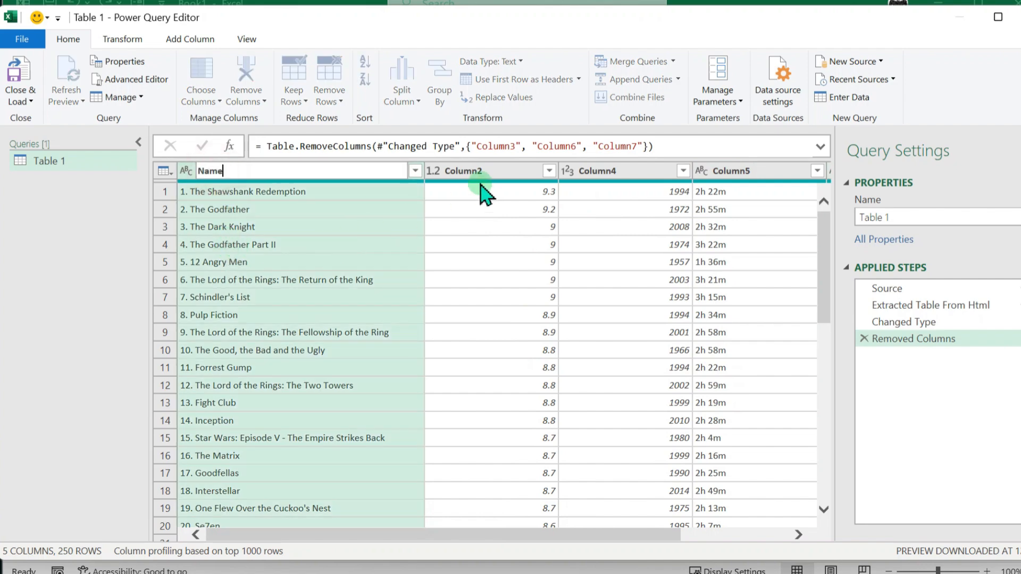
pyautogui.doubleClick(466, 171)
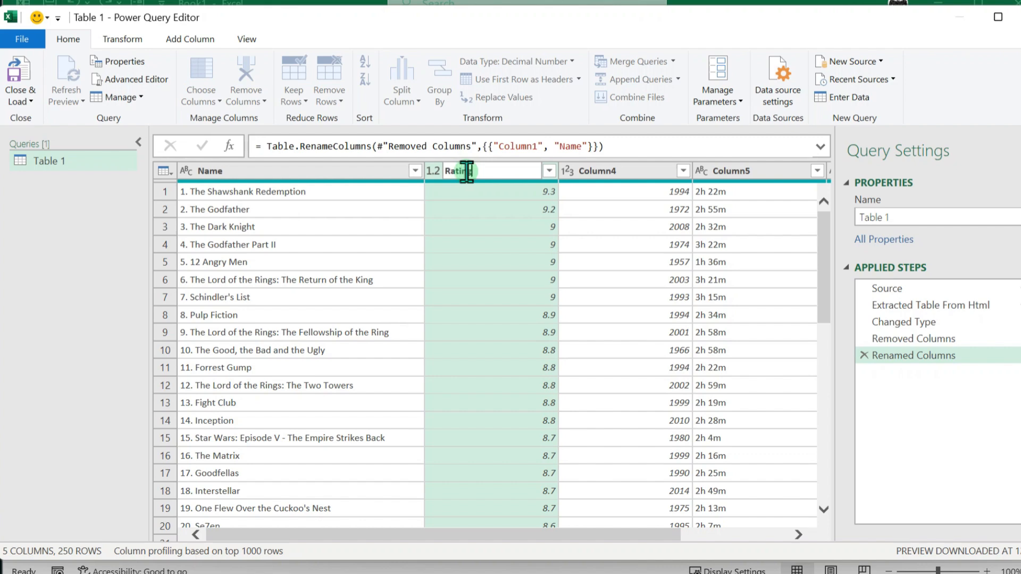
pyautogui.doubleClick(594, 171)
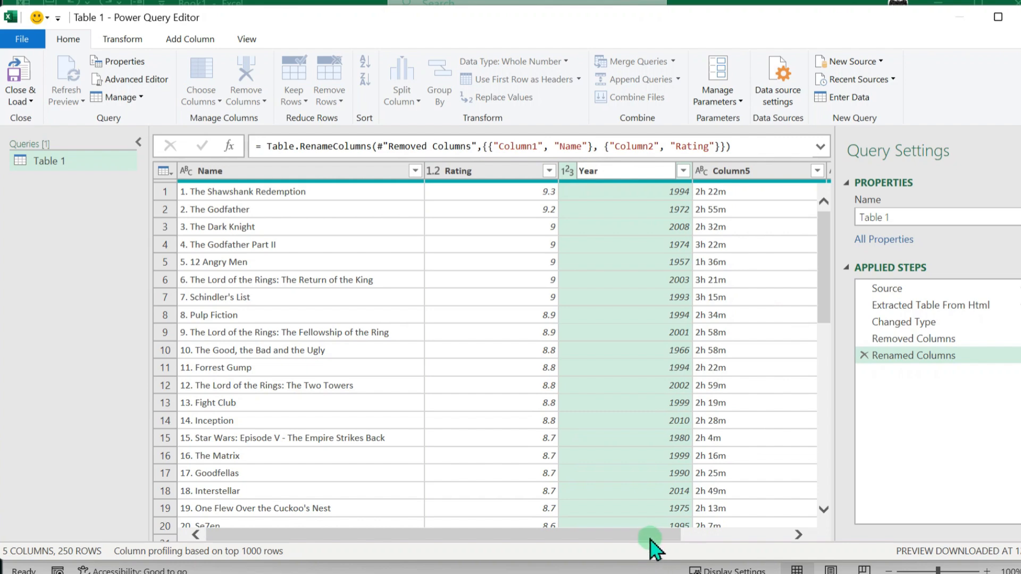
pyautogui.press('Return')
# Rename Column5 as Run Time and Column8 as Categ.
pyautogui.moveTo(624, 536); pyautogui.dragTo(729, 535)
pyautogui.doubleClick(588, 170)
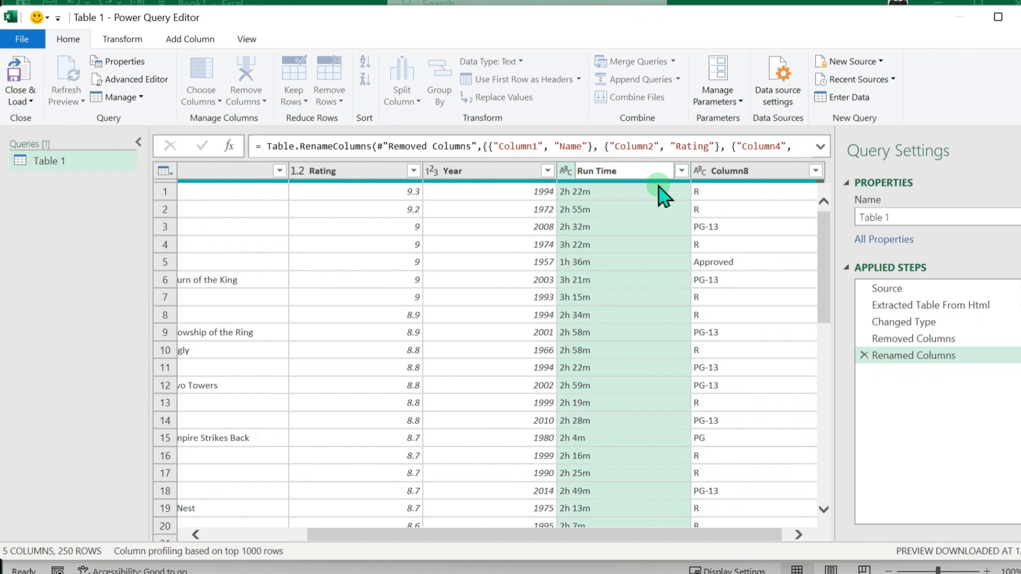
pyautogui.doubleClick(725, 162)
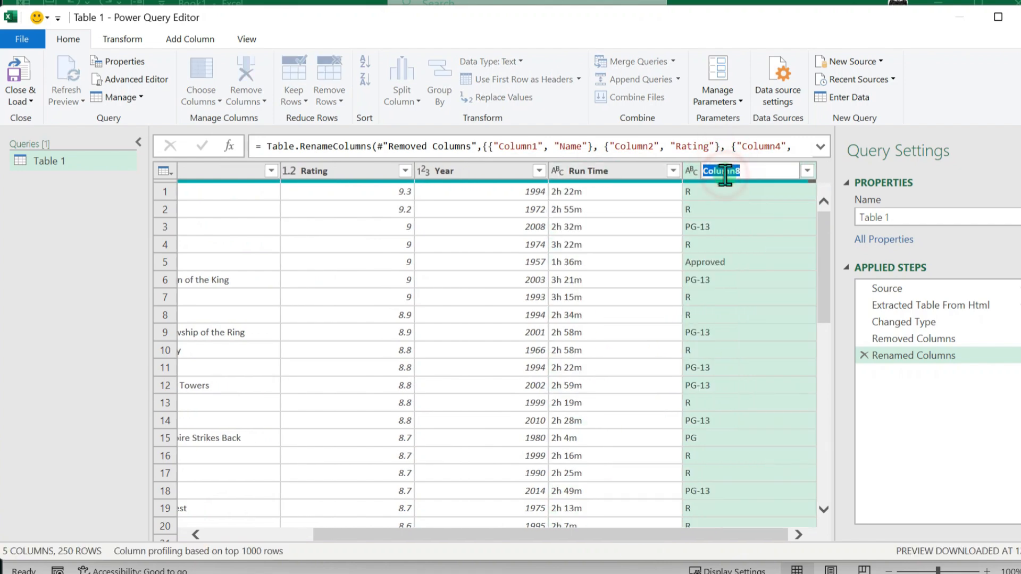
pyautogui.write('Cate')
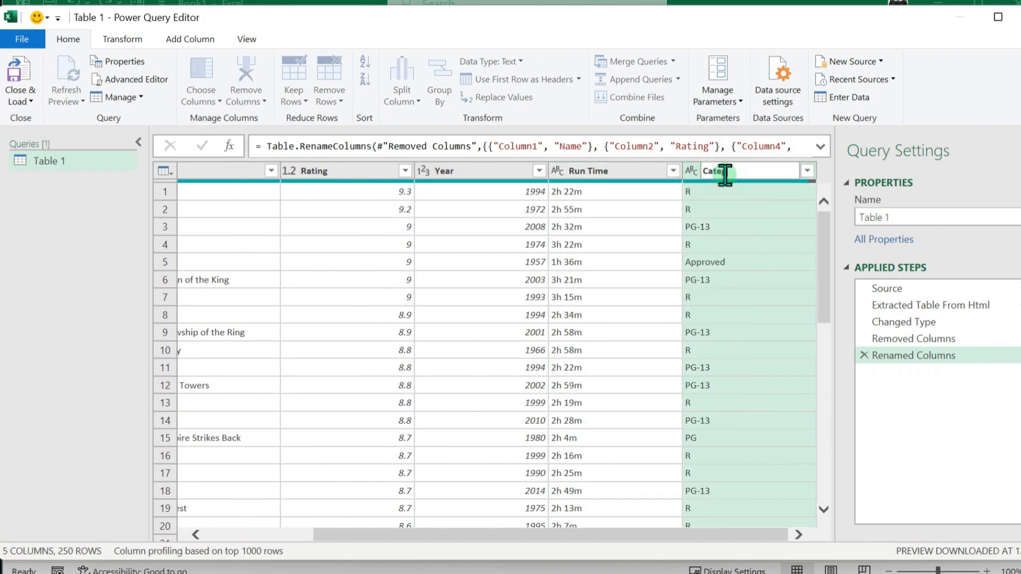
pyautogui.write('g')
pyautogui.press('Return')
# Review the cleaned movie rows down to row 250 and load the query into an Excel worksheet.
pyautogui.click(575, 536)
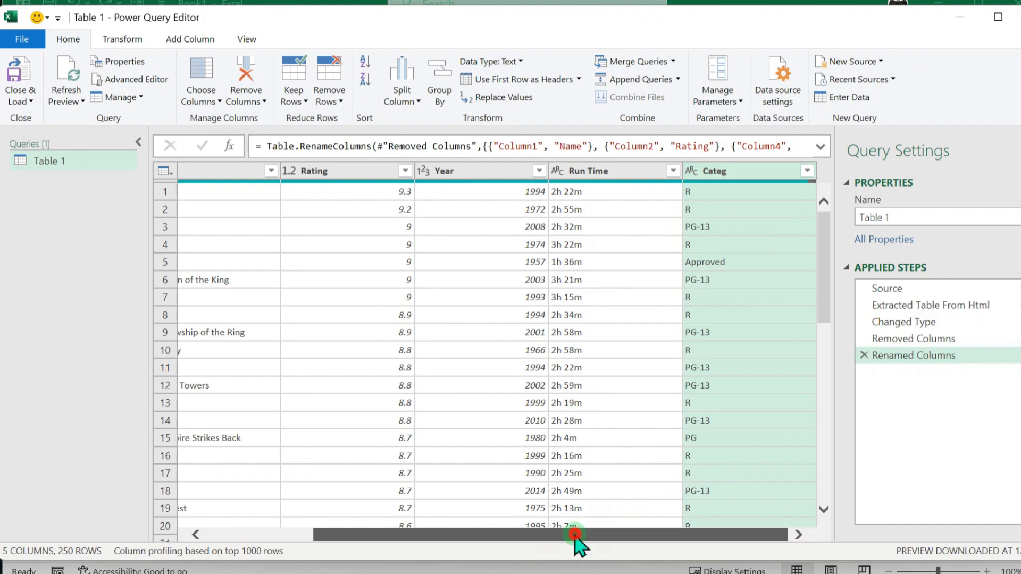
pyautogui.moveTo(575, 536); pyautogui.dragTo(250, 445)
pyautogui.scroll(-19, 267, 330)
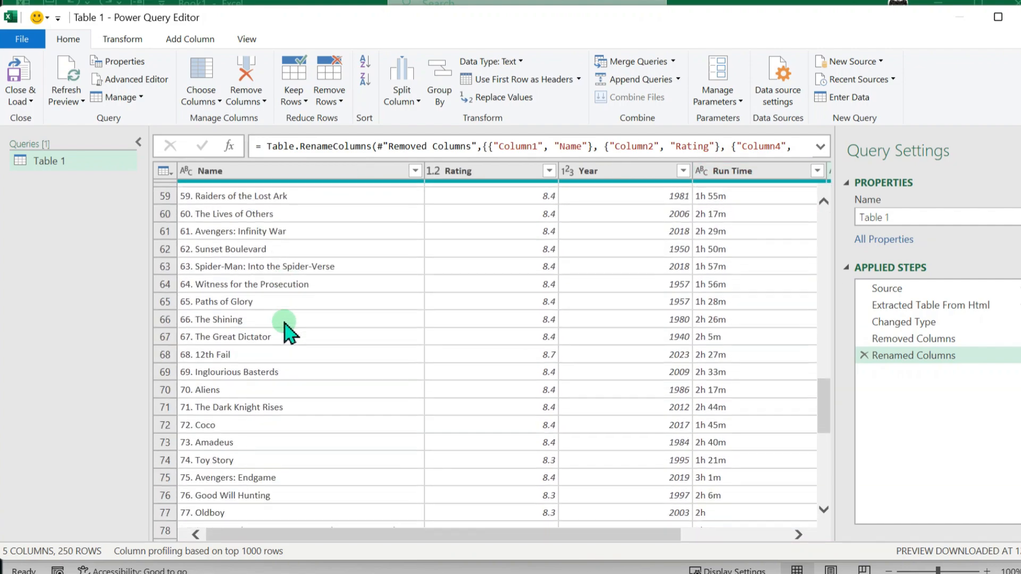
pyautogui.scroll(-20, 286, 330)
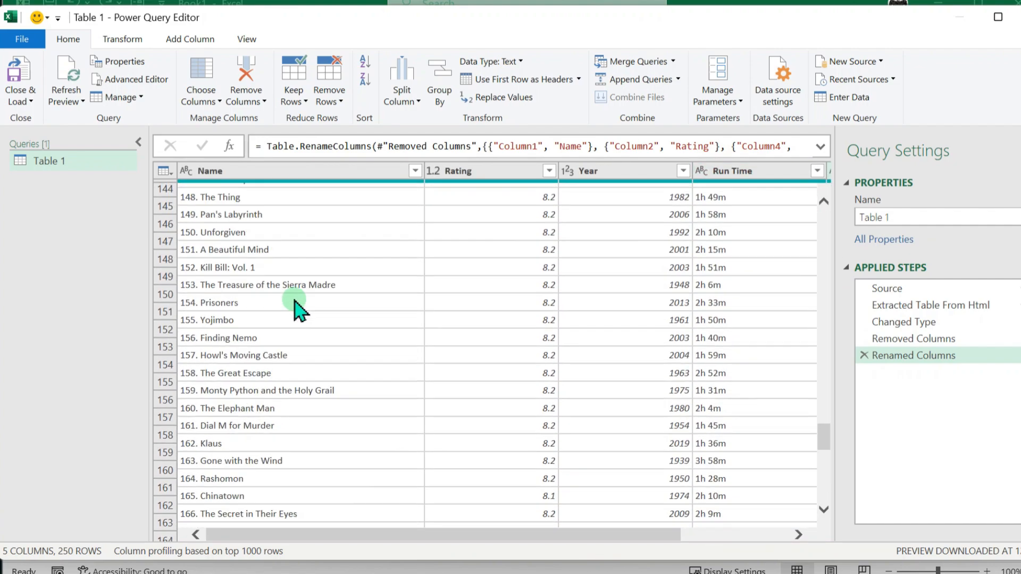
pyautogui.scroll(-20, 298, 309)
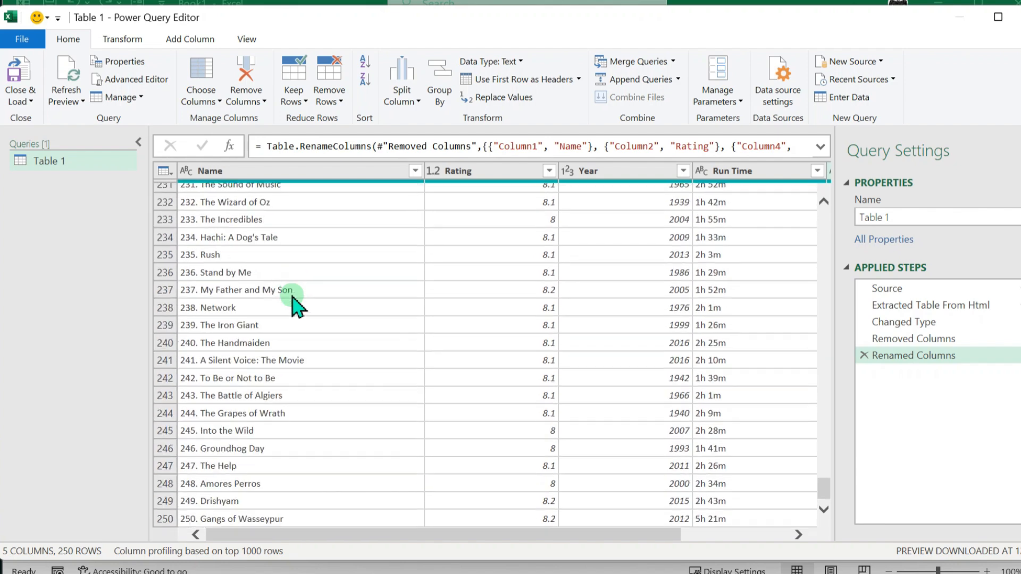
pyautogui.click(19, 72)
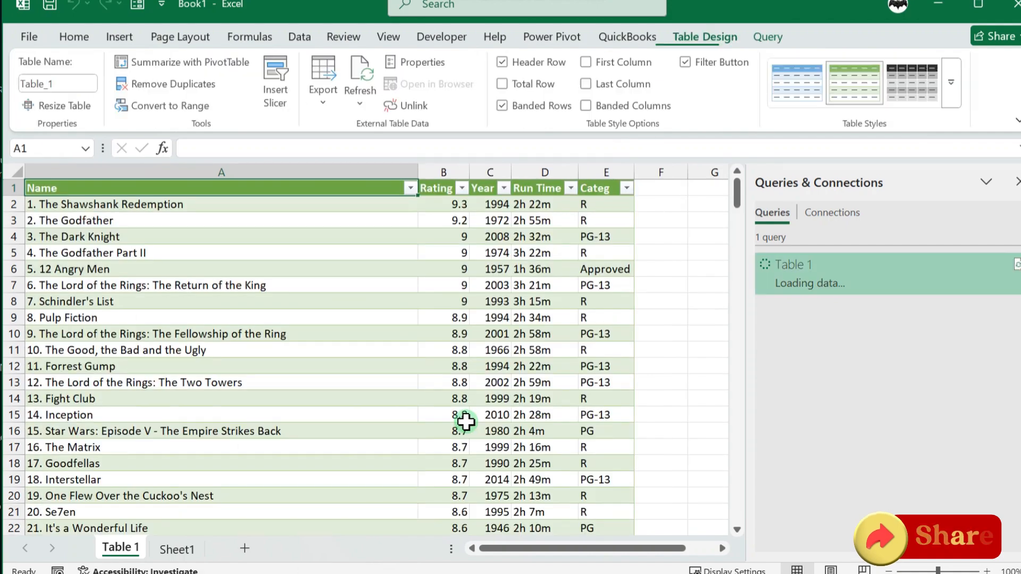
# Look through the loaded movie table in the worksheet, checking its Name, Rating, Year, Run Time and Categ columns.
pyautogui.scroll(-10, 548, 396)
pyautogui.scroll(-9, 548, 397)
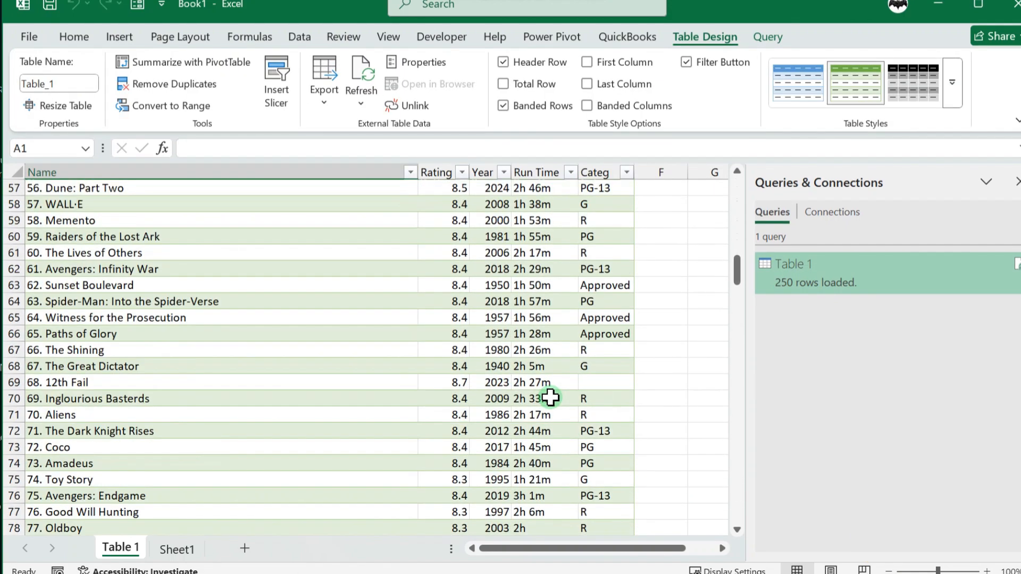
pyautogui.scroll(13, 551, 397)
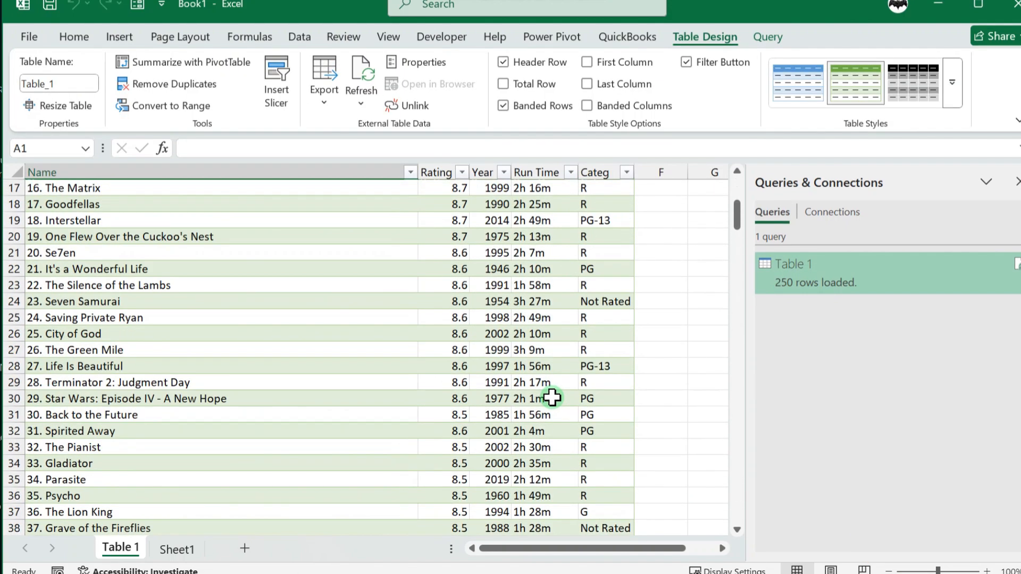
pyautogui.scroll(3, 552, 397)
pyautogui.scroll(3, 552, 397)
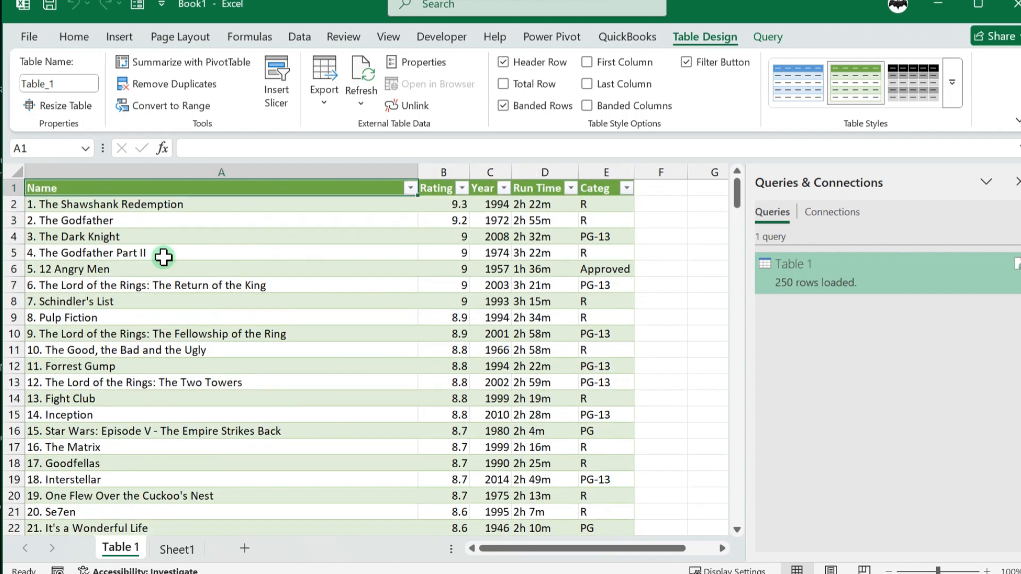
pyautogui.click(300, 37)
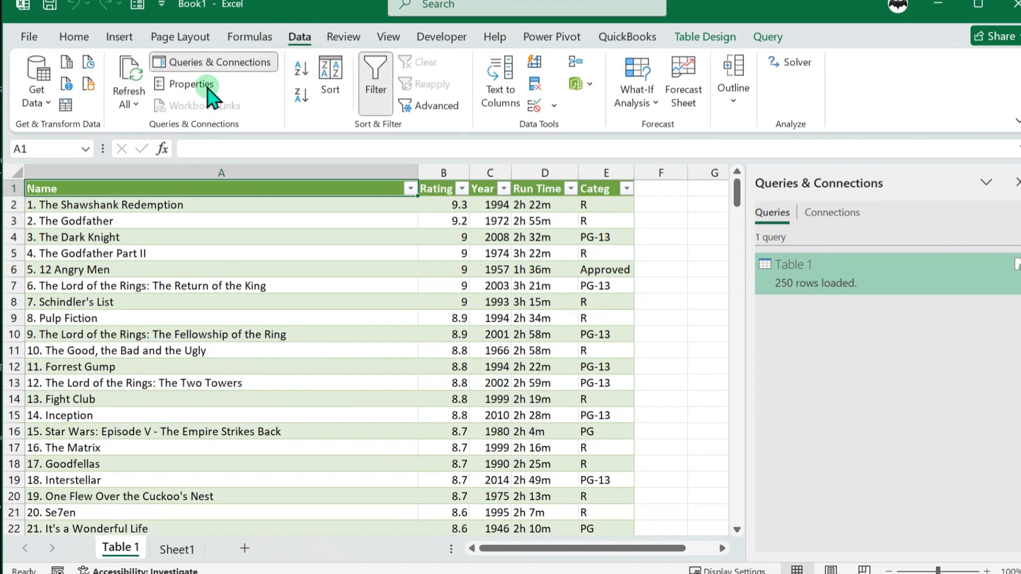
pyautogui.scroll(-6, 367, 358)
pyautogui.scroll(5, 371, 369)
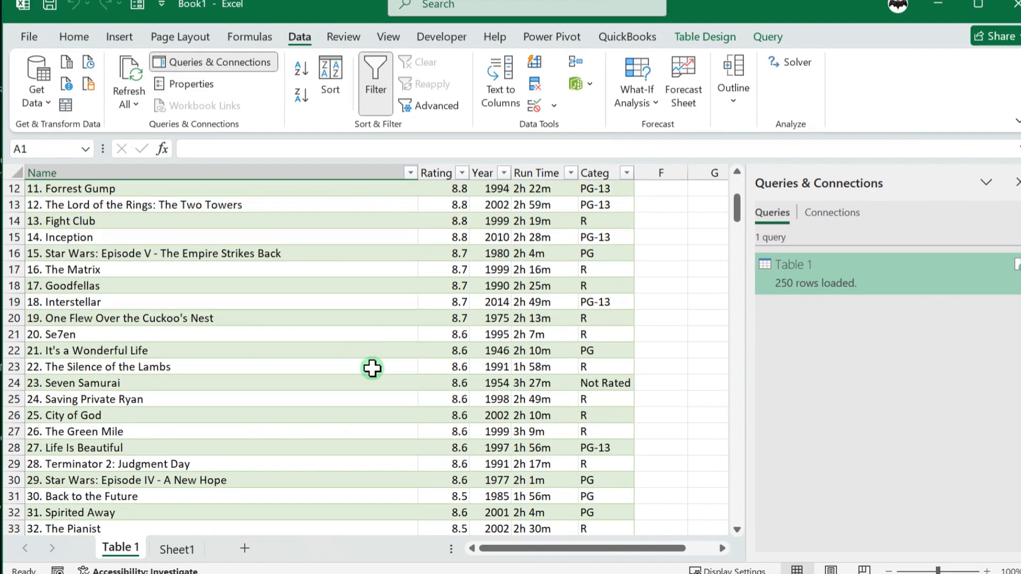
pyautogui.scroll(-6, 390, 383)
pyautogui.scroll(-20, 390, 383)
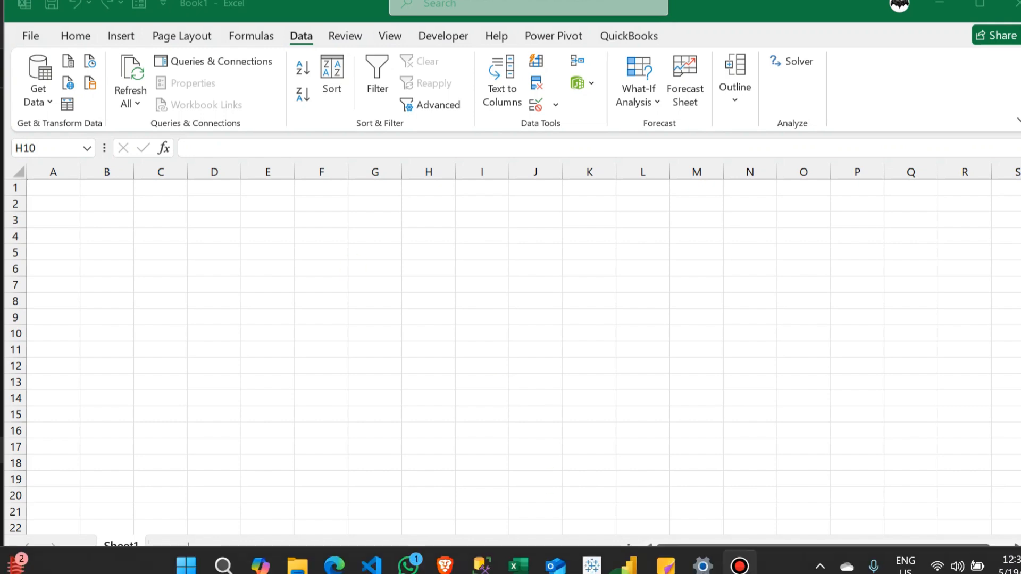
# Switch to the browser, view the first book in libgen.ac's Business & Finance category, and return to the list to copy its address.
pyautogui.moveTo(445, 563)
pyautogui.click(369, 485)
pyautogui.hotkey('ctrl', 'l')
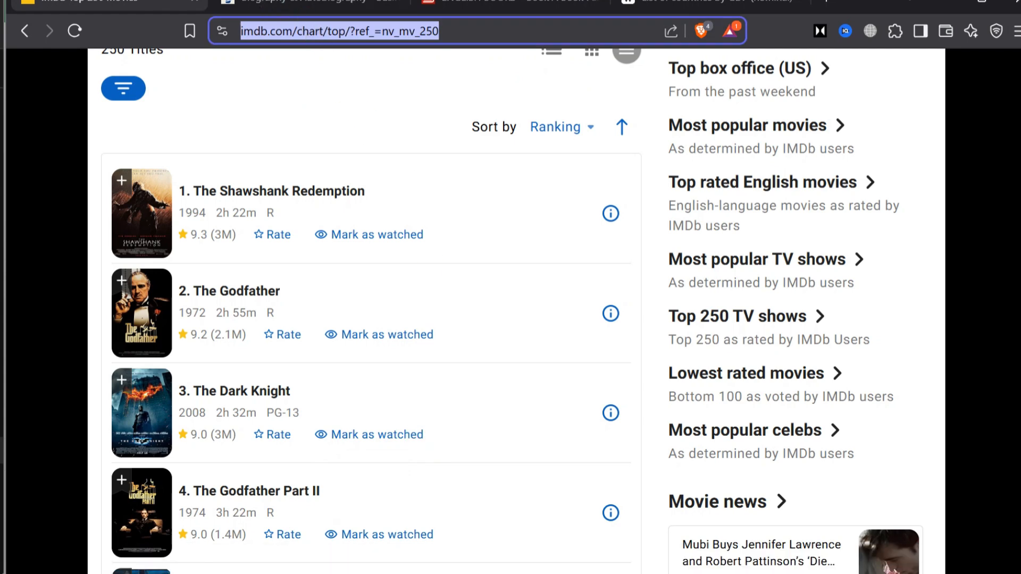
pyautogui.click(329, 6)
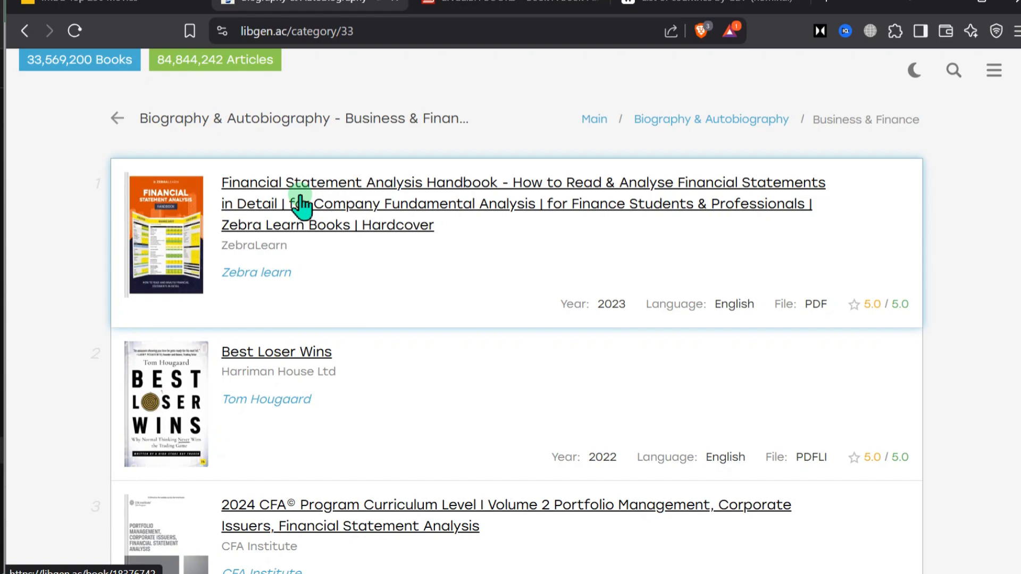
pyautogui.click(280, 192)
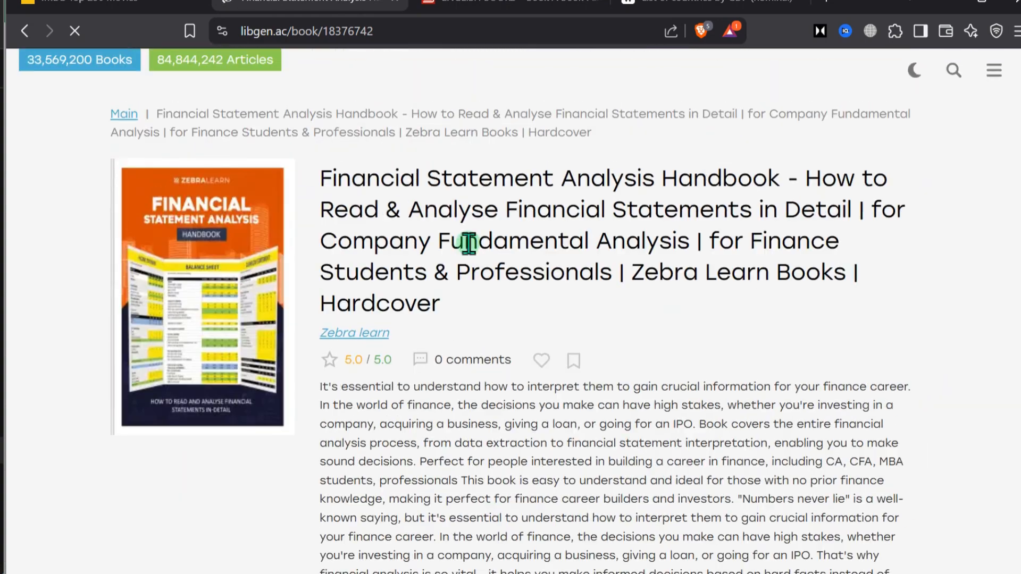
pyautogui.click(33, 41)
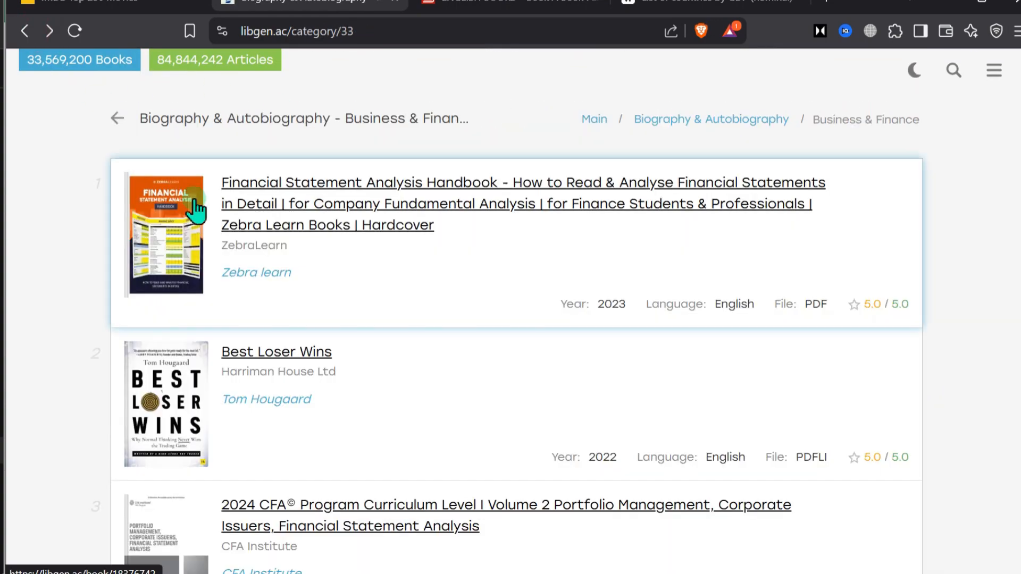
pyautogui.hotkey('ctrl', 'l')
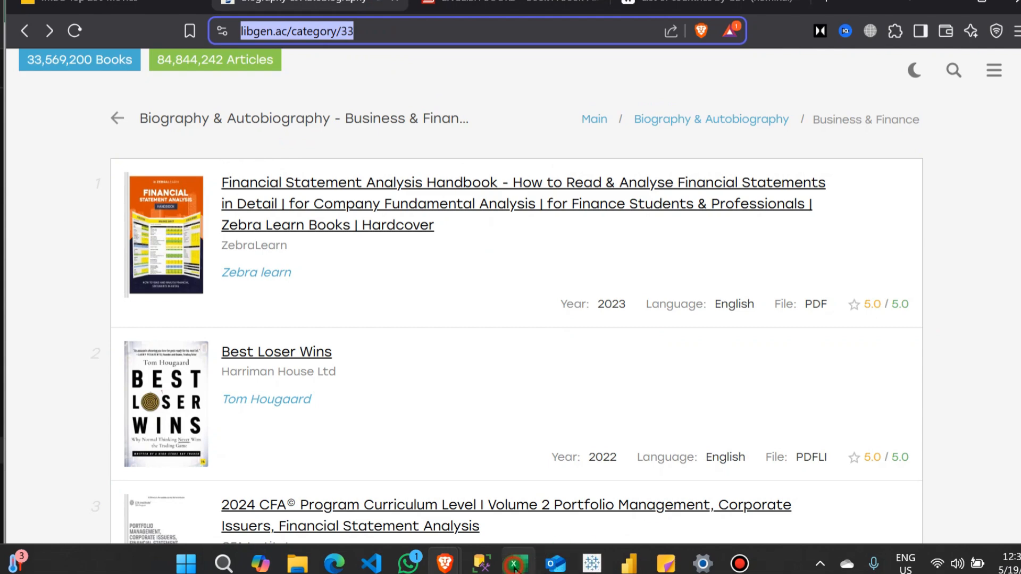
pyautogui.click(516, 563)
pyautogui.click(38, 88)
pyautogui.moveTo(88, 266)
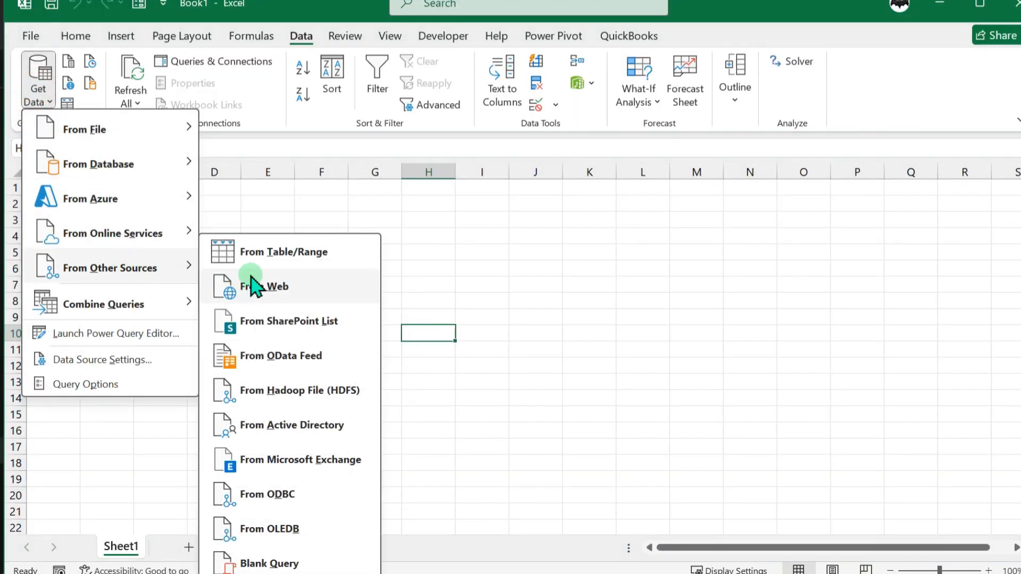
pyautogui.click(255, 285)
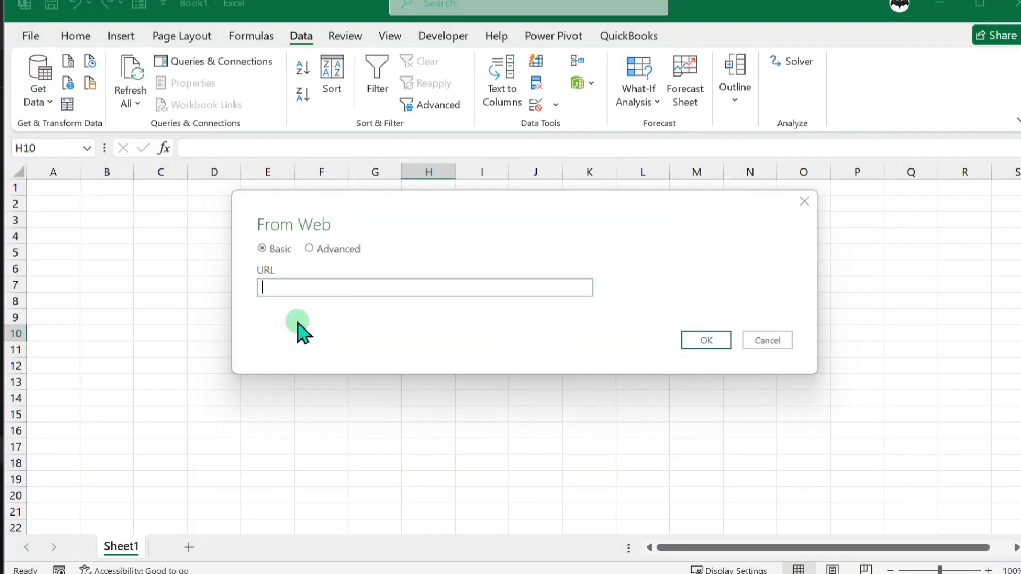
pyautogui.write('https://8tgen.es/category/33')
pyautogui.click(711, 342)
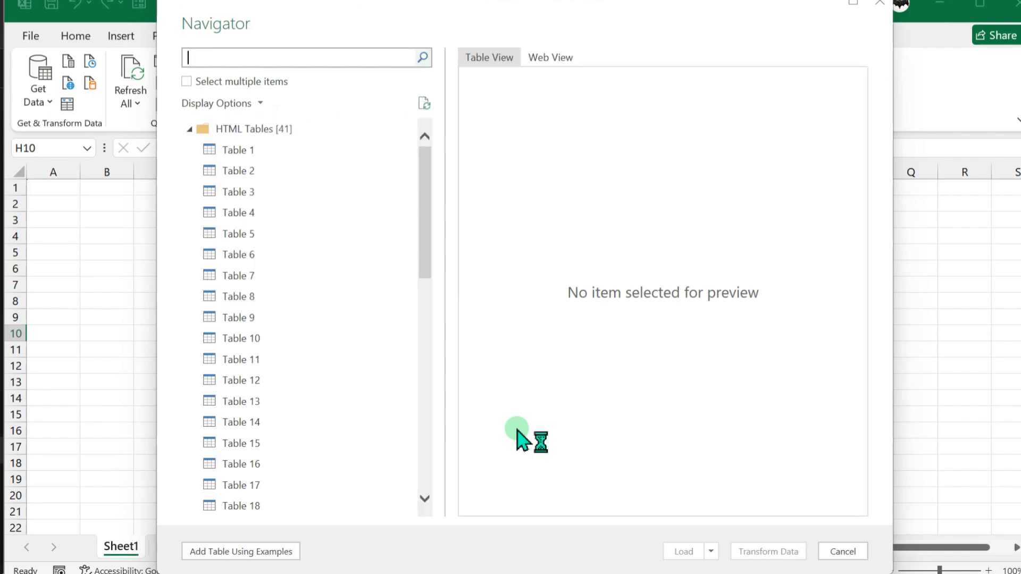
# Preview several of the detected HTML tables, including Table 4, Table 10 and Table 23, to check for a usable book list.
pyautogui.scroll(-2, 297, 223)
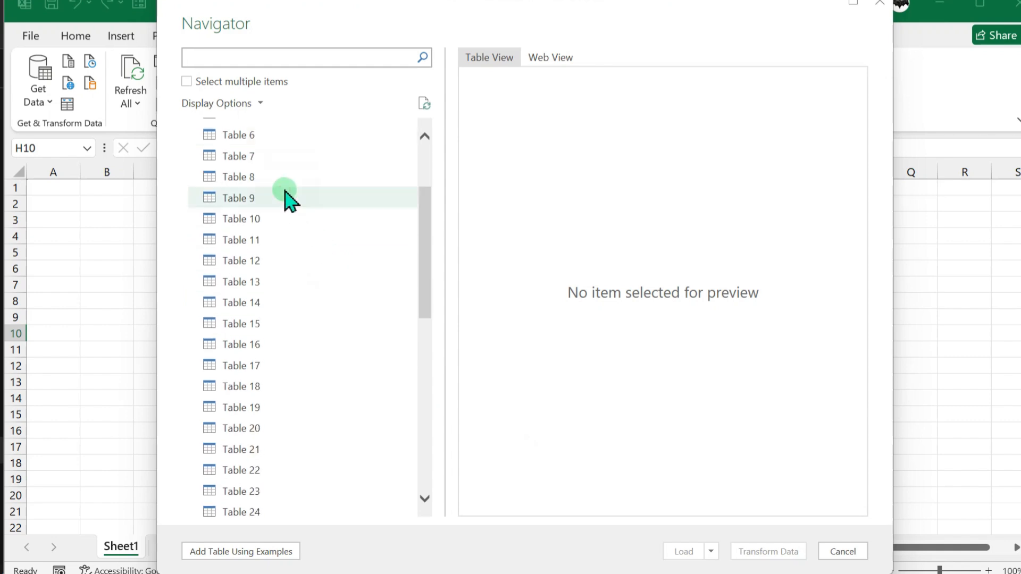
pyautogui.click(287, 201)
pyautogui.scroll(2, 292, 307)
pyautogui.click(242, 213)
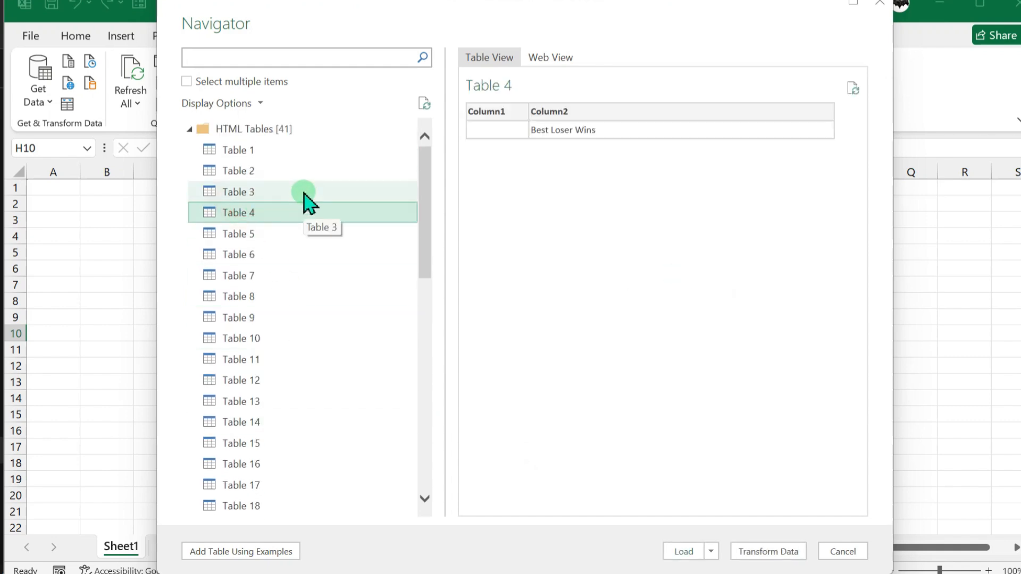
pyautogui.click(325, 151)
pyautogui.click(284, 338)
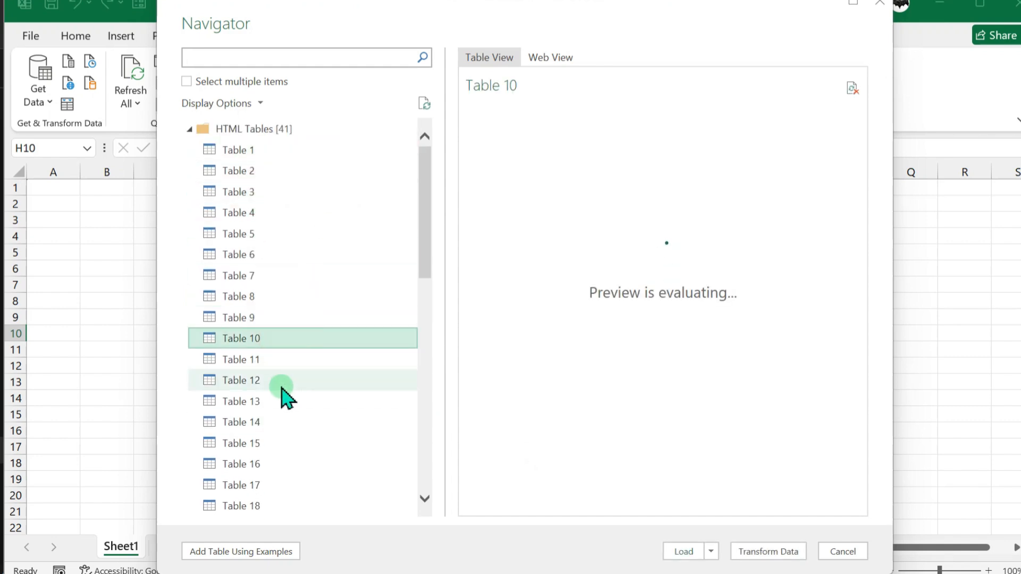
pyautogui.scroll(-3, 285, 393)
pyautogui.scroll(-2, 284, 393)
pyautogui.click(282, 391)
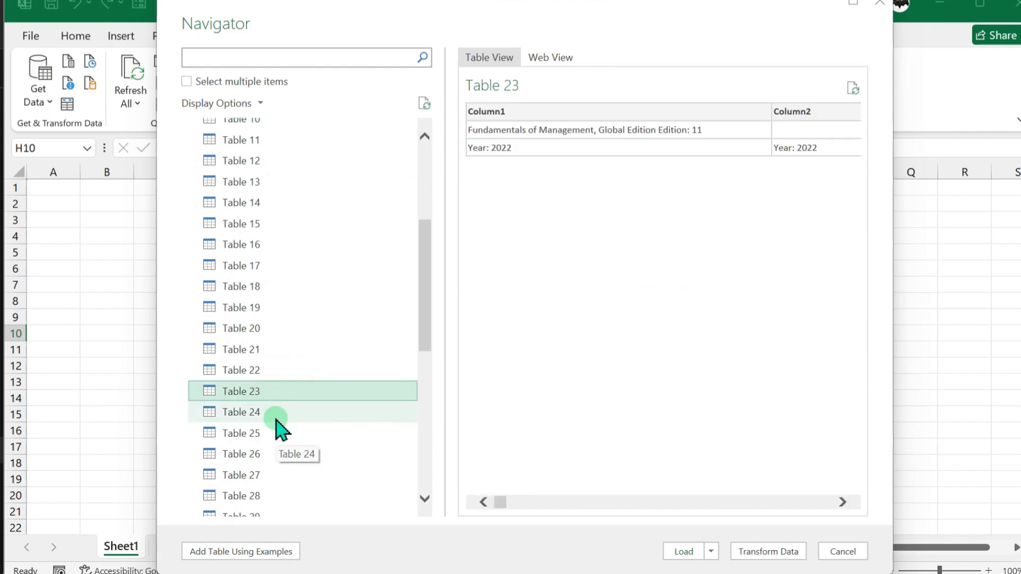
# Start adding a table using examples and examine the book entries in the page preview.
pyautogui.click(252, 556)
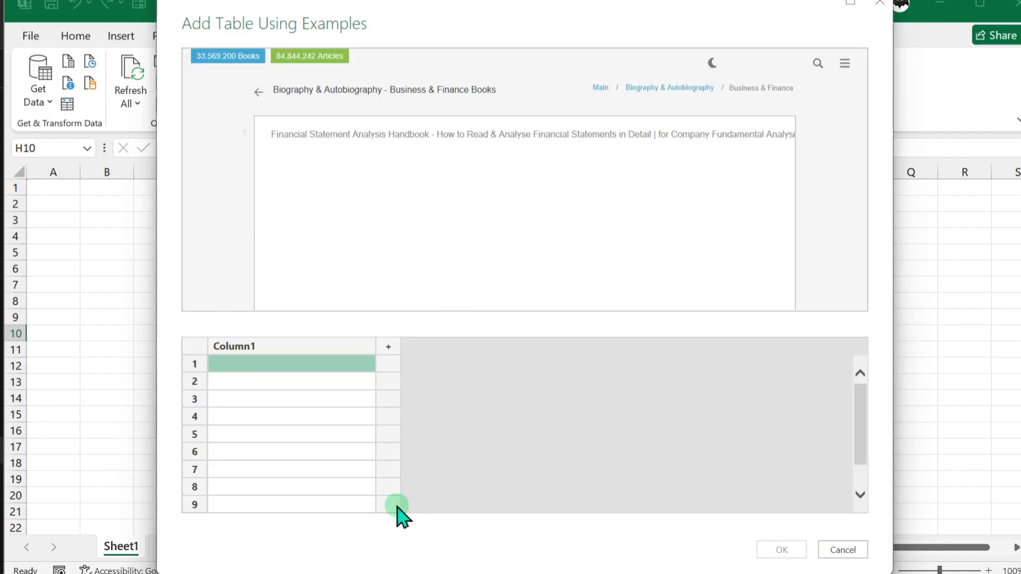
pyautogui.scroll(-6, 544, 149)
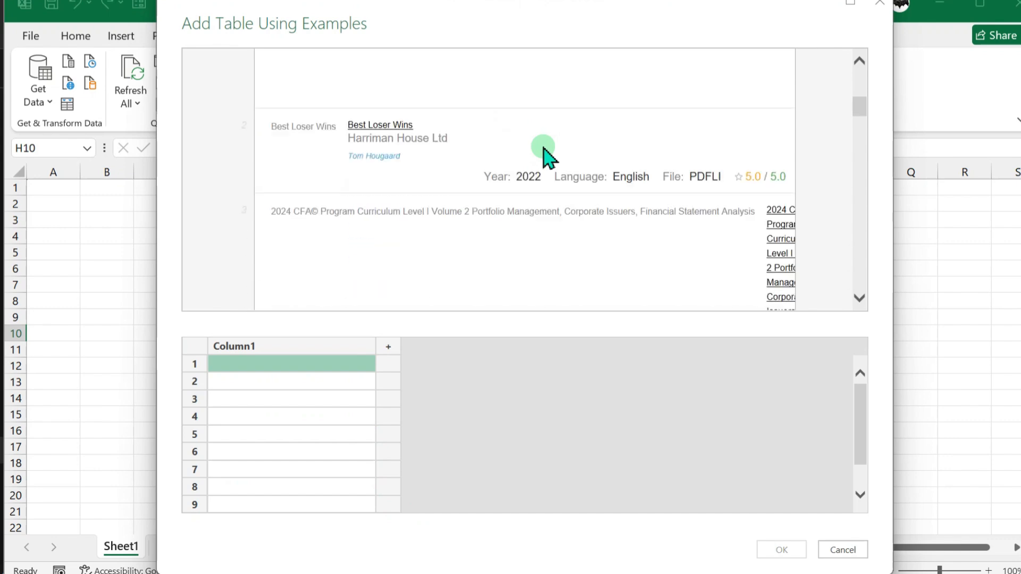
pyautogui.scroll(3, 543, 149)
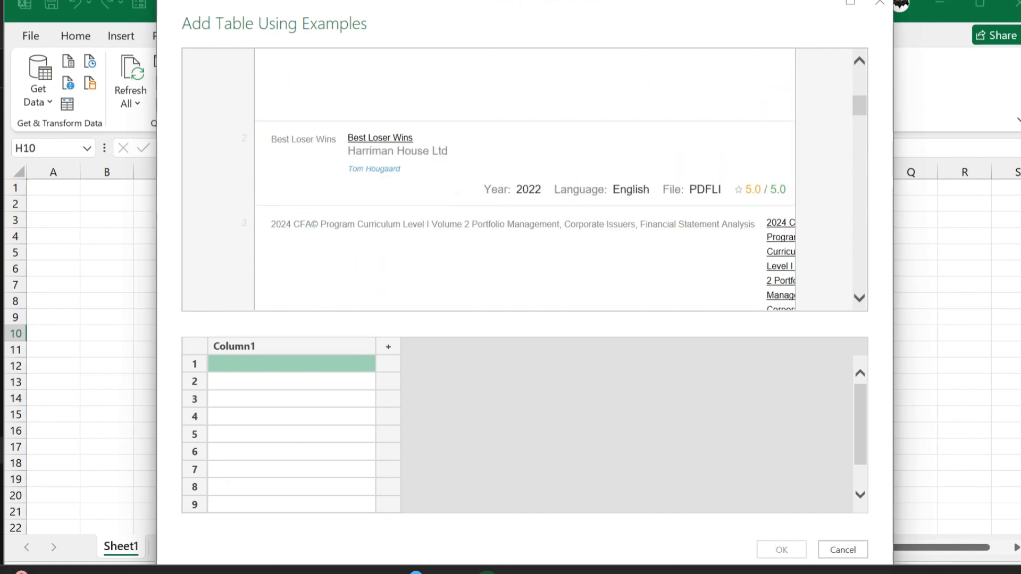
pyautogui.moveTo(451, 568)
pyautogui.click(417, 524)
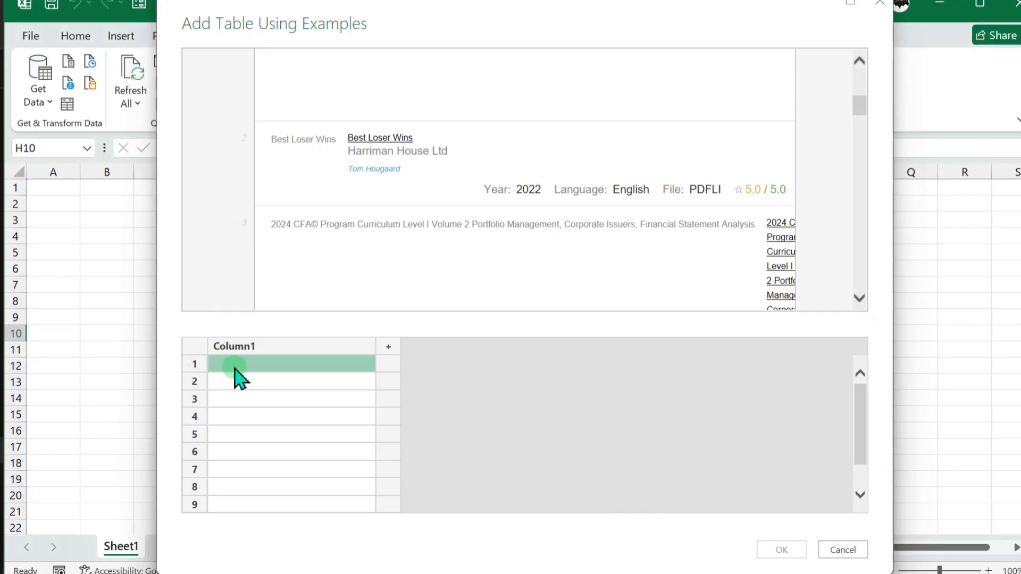
# Fill the first column with book titles, using the Financial Statement Analysis Handbook's full title as the row 1 example, and check the extracted rows.
pyautogui.click(234, 366)
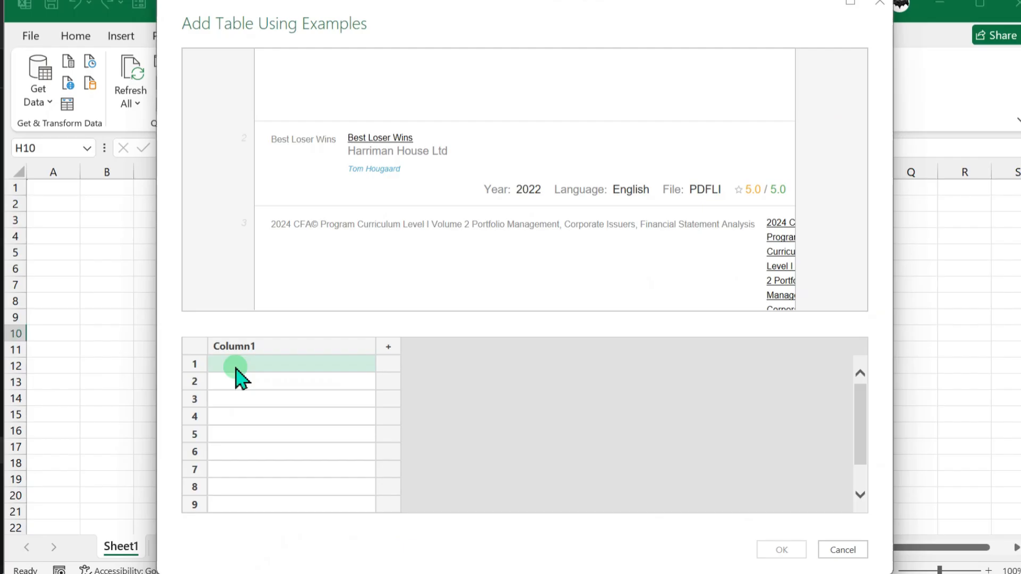
pyautogui.click(236, 367)
pyautogui.write('finan')
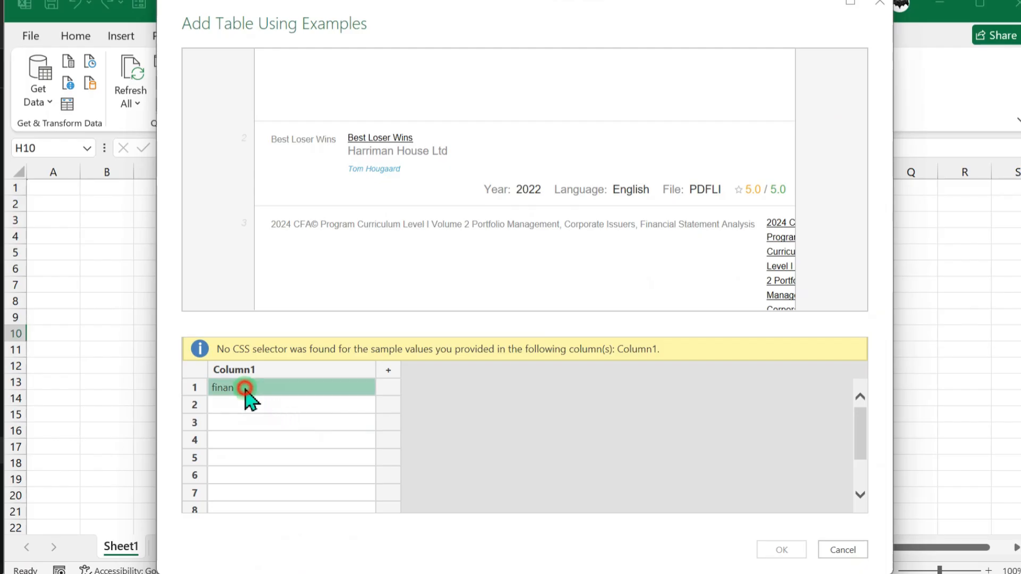
pyautogui.click(246, 390)
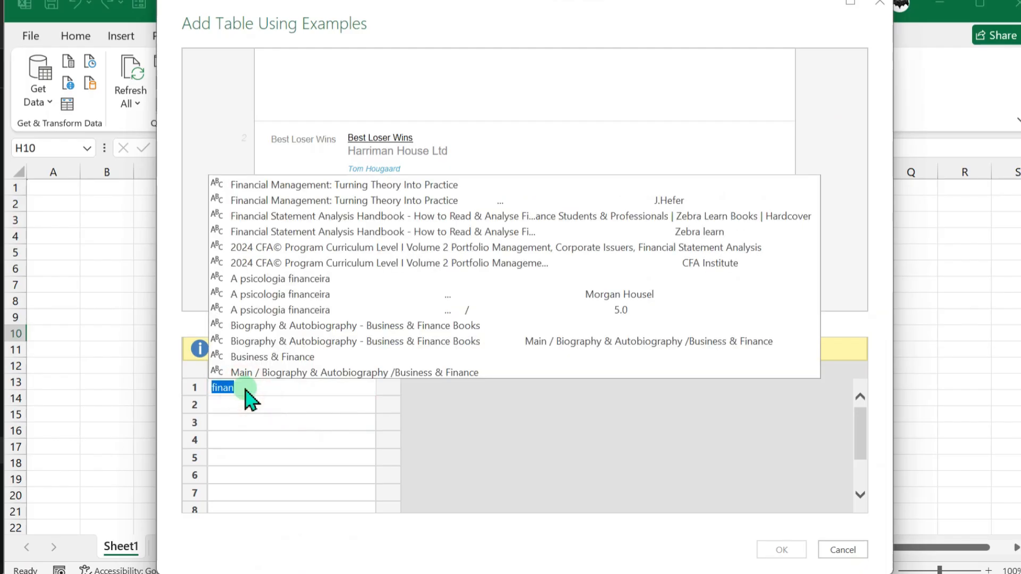
pyautogui.click(381, 219)
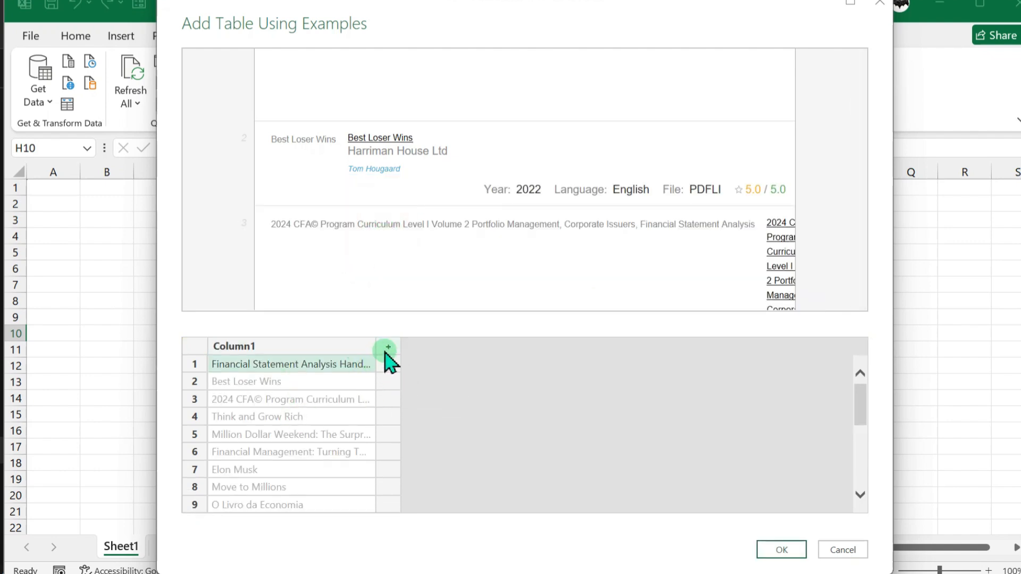
pyautogui.scroll(-3, 319, 423)
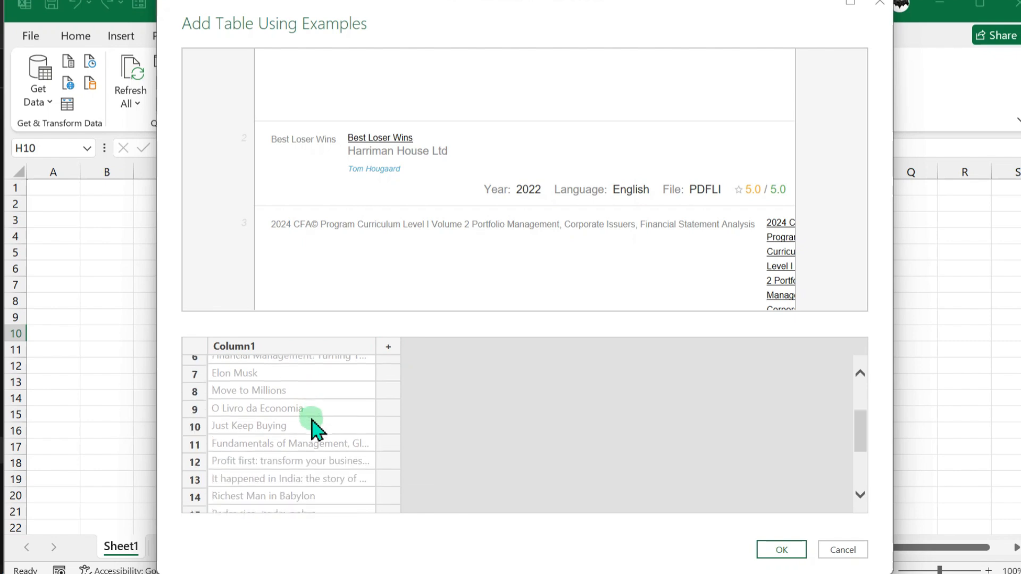
pyautogui.scroll(-1, 320, 432)
pyautogui.scroll(5, 318, 432)
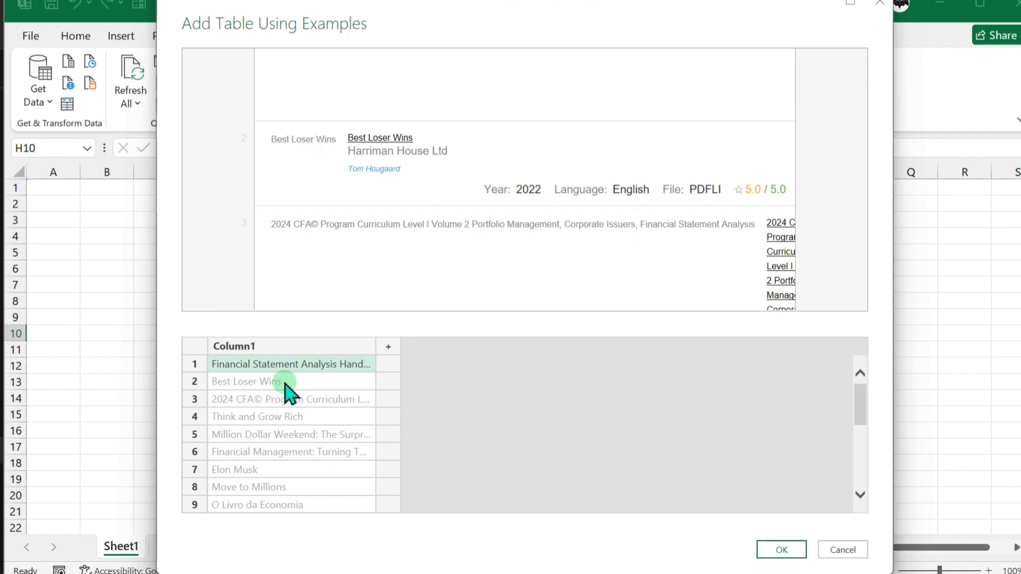
# Add a second column for the authors, checking the web page and using Zebra learn as the row 1 example.
pyautogui.click(389, 346)
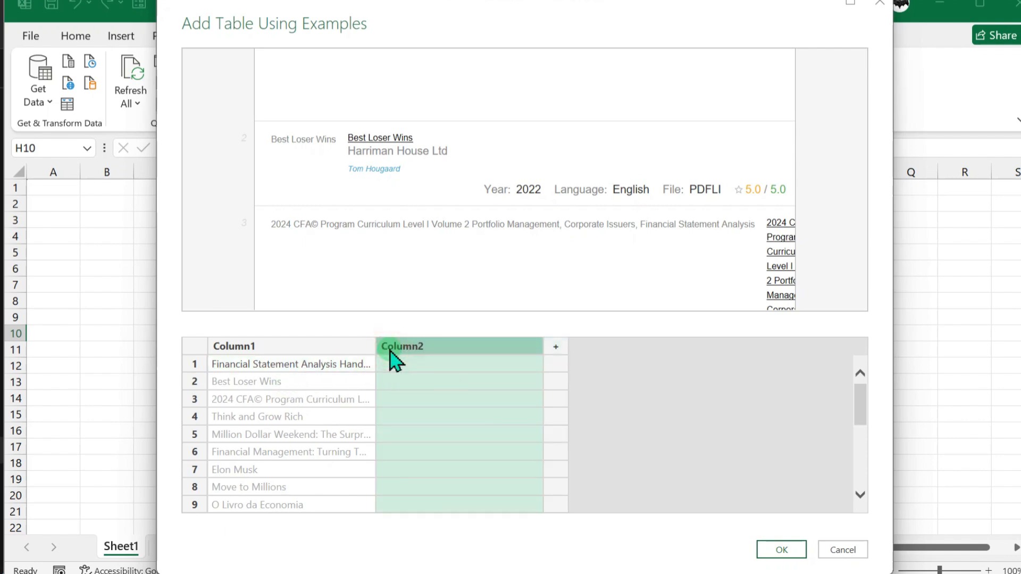
pyautogui.hotkey('alt', 'Tab')
pyautogui.hotkey('alt', 'Tab')
pyautogui.click(405, 360)
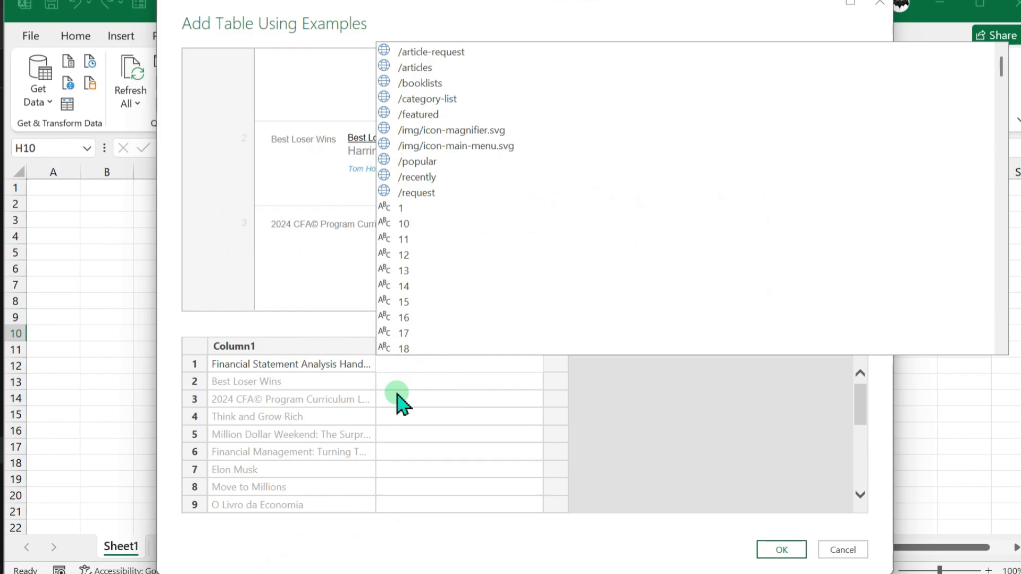
pyautogui.hotkey('alt', 'Tab')
pyautogui.hotkey('ctrl', 'l')
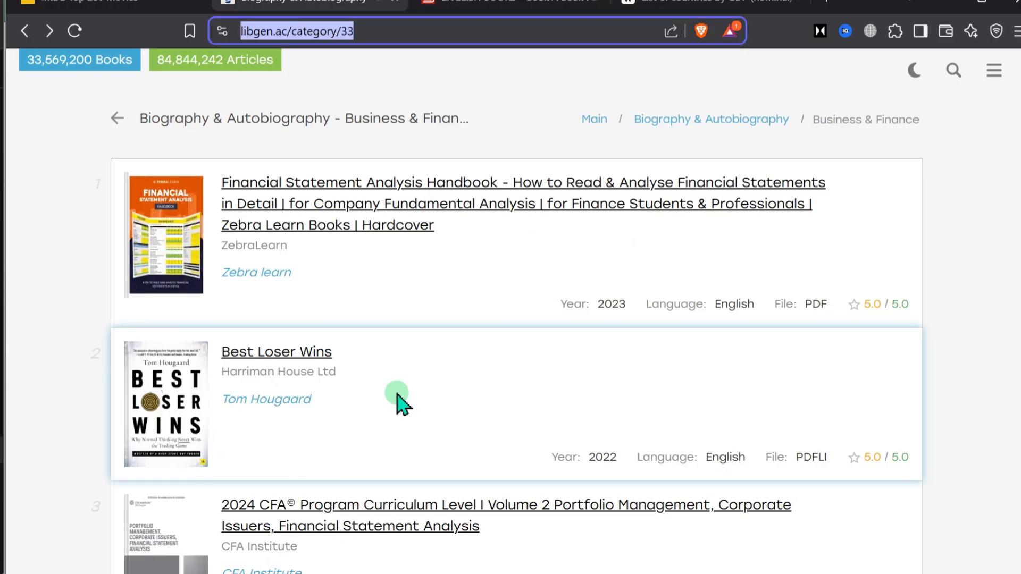
pyautogui.hotkey('alt', 'Tab')
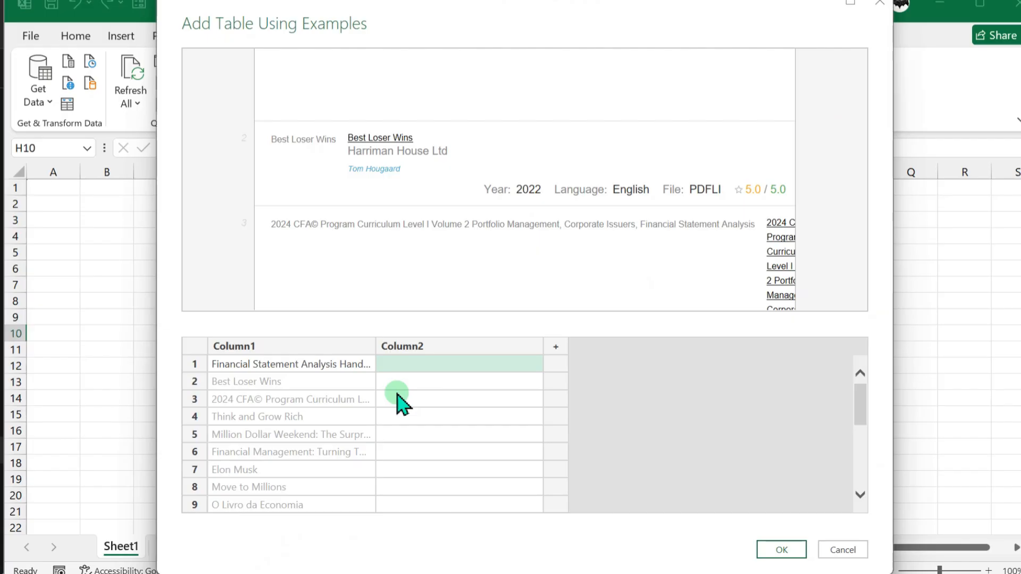
pyautogui.click(409, 364)
pyautogui.write('ze')
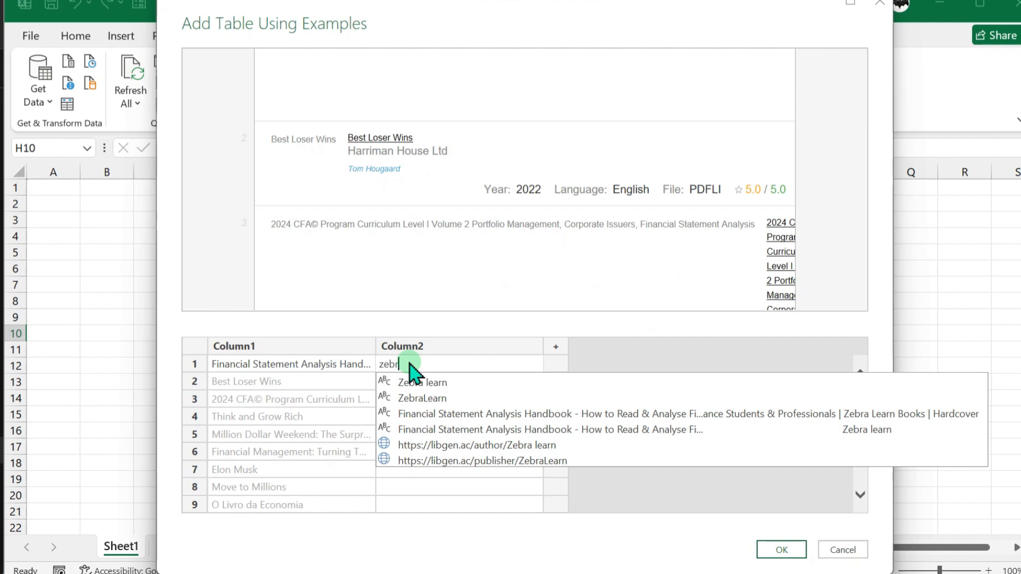
pyautogui.write('br')
pyautogui.click(422, 383)
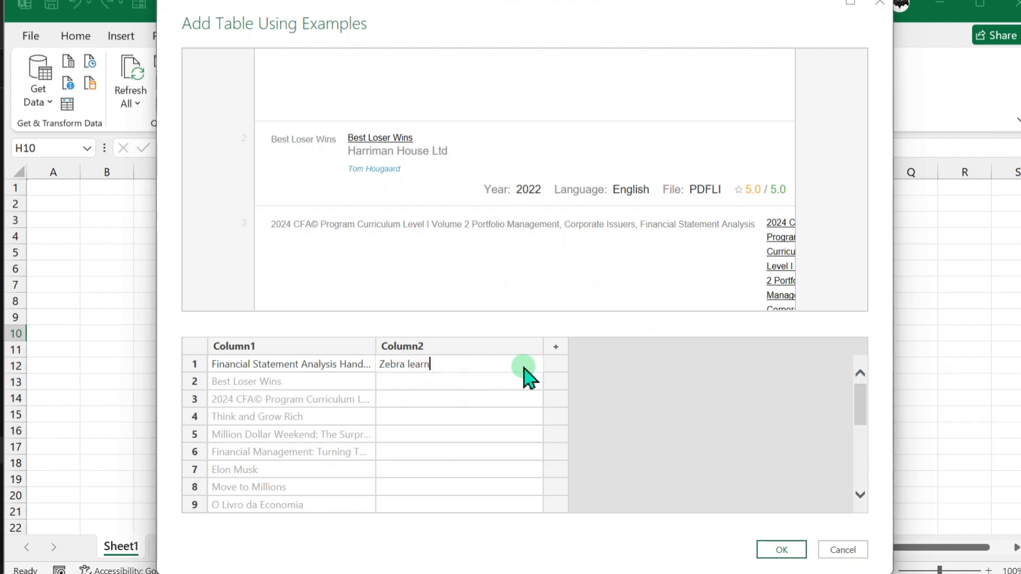
# Add a third column for the book language, with English as the row 1 example.
pyautogui.click(555, 347)
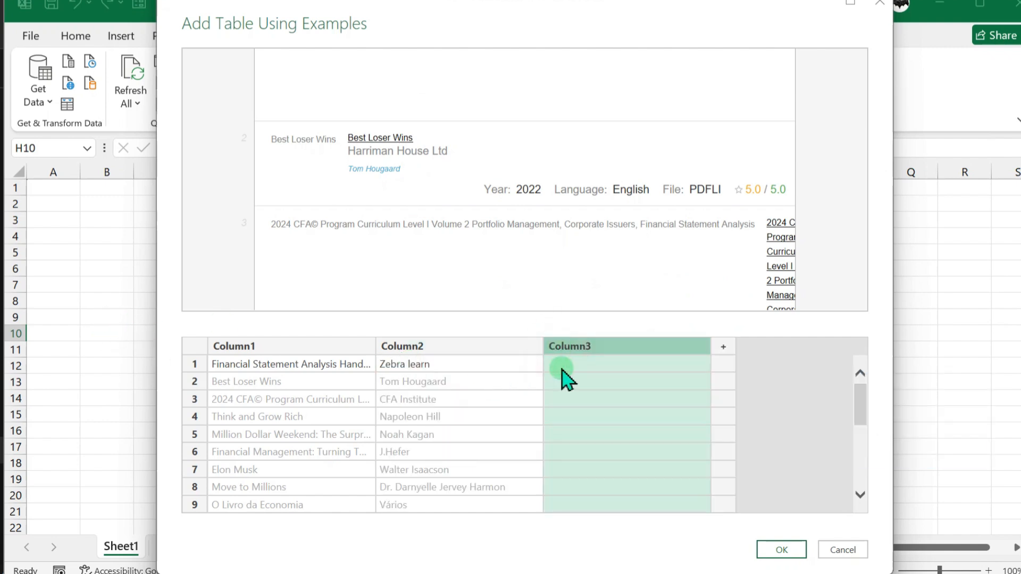
pyautogui.scroll(-2, 456, 426)
pyautogui.scroll(2, 462, 426)
pyautogui.hotkey('alt', 'Tab')
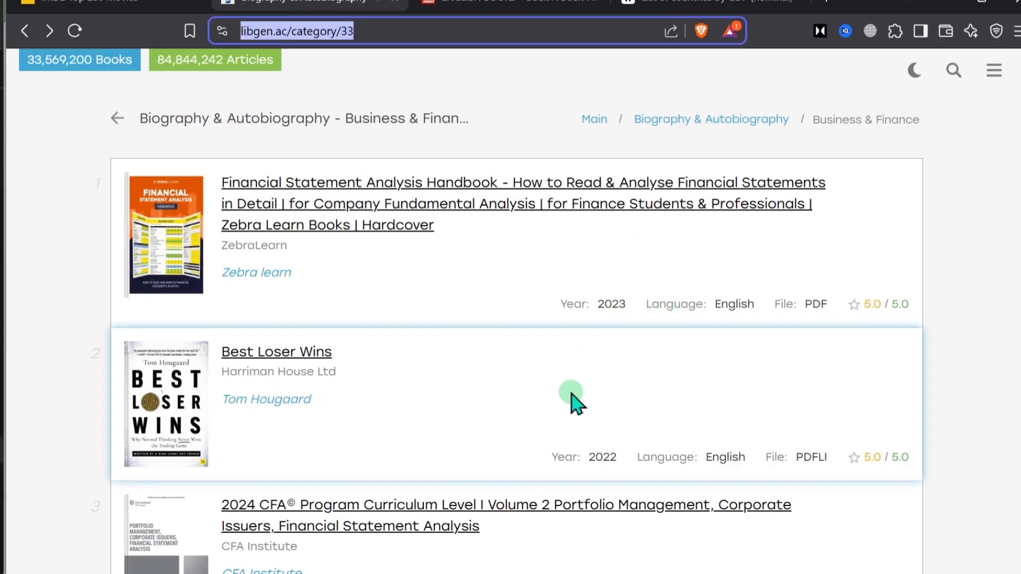
pyautogui.hotkey('alt', 'Tab')
pyautogui.doubleClick(574, 365)
pyautogui.write('engli')
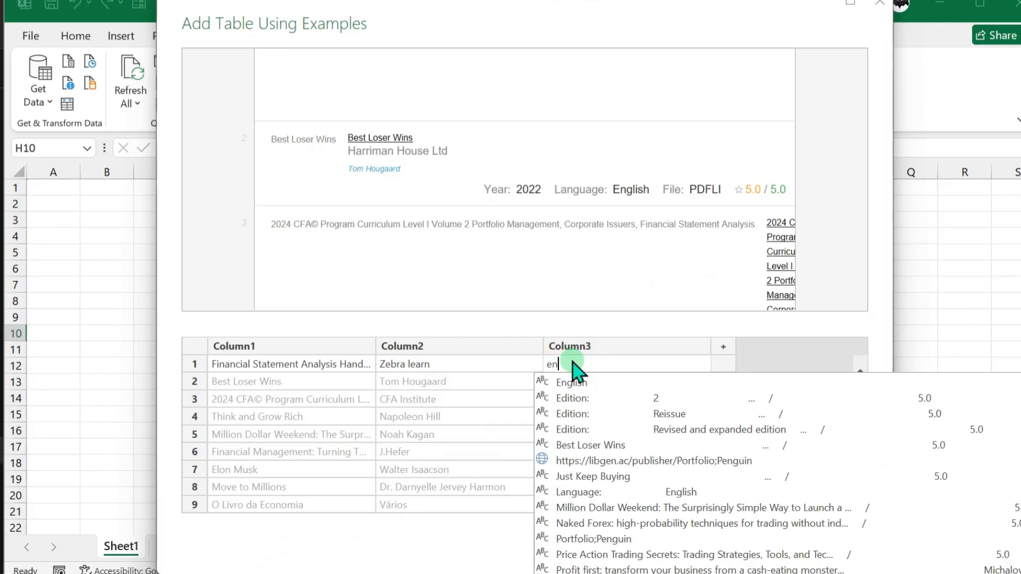
pyautogui.click(580, 381)
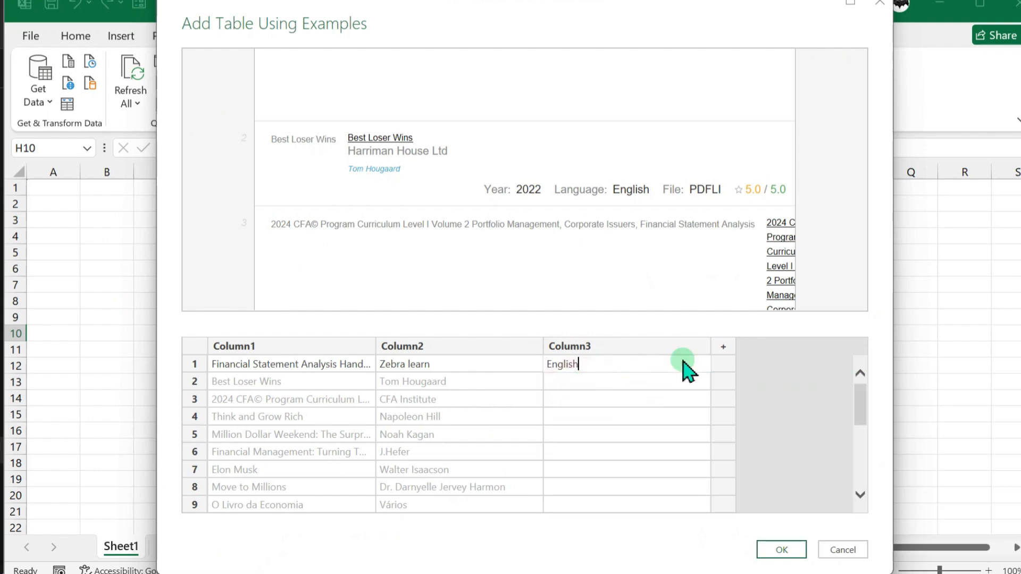
# Add a fourth column for the file format, with PDF as the row 1 example.
pyautogui.click(724, 349)
pyautogui.scroll(-2, 581, 463)
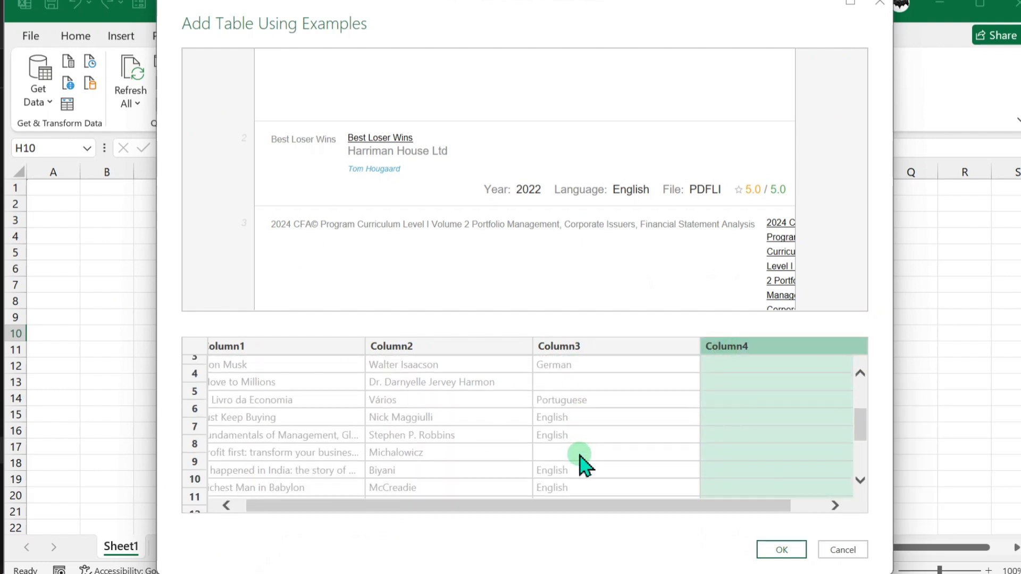
pyautogui.scroll(2, 582, 463)
pyautogui.moveTo(685, 503); pyautogui.dragTo(720, 505)
pyautogui.hotkey('alt', 'Tab')
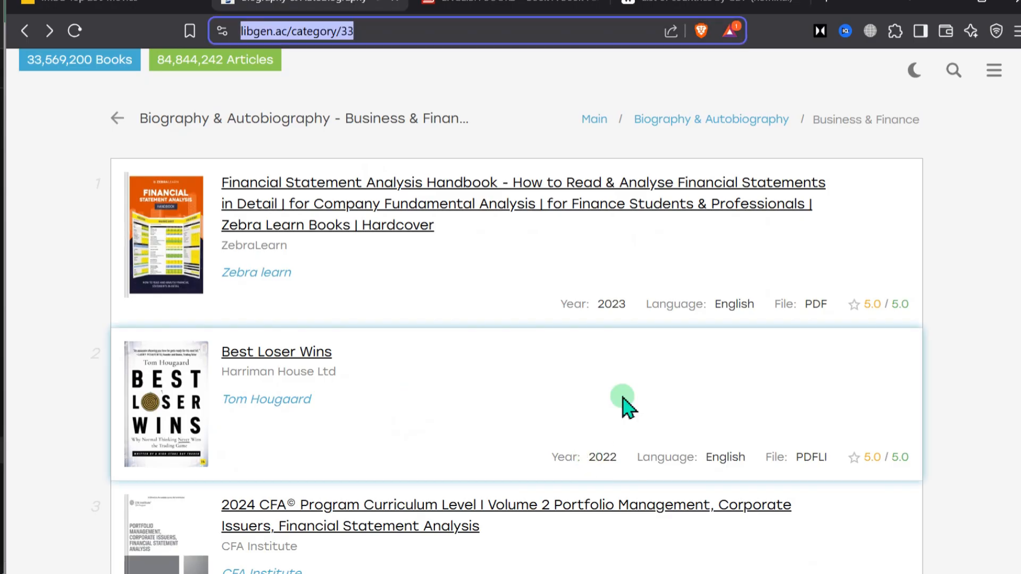
pyautogui.hotkey('alt', 'Tab')
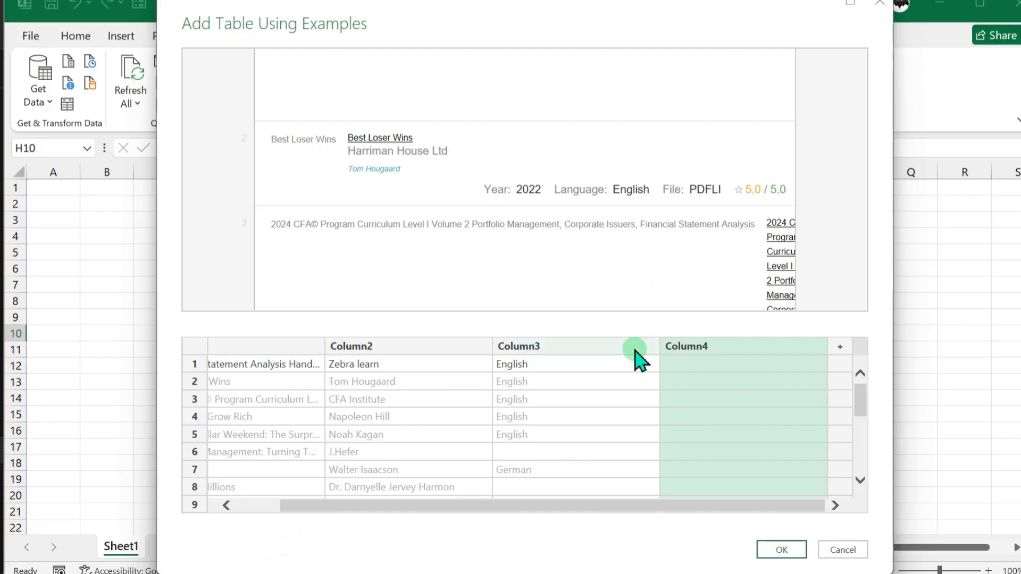
pyautogui.click(724, 366)
pyautogui.write('pdf')
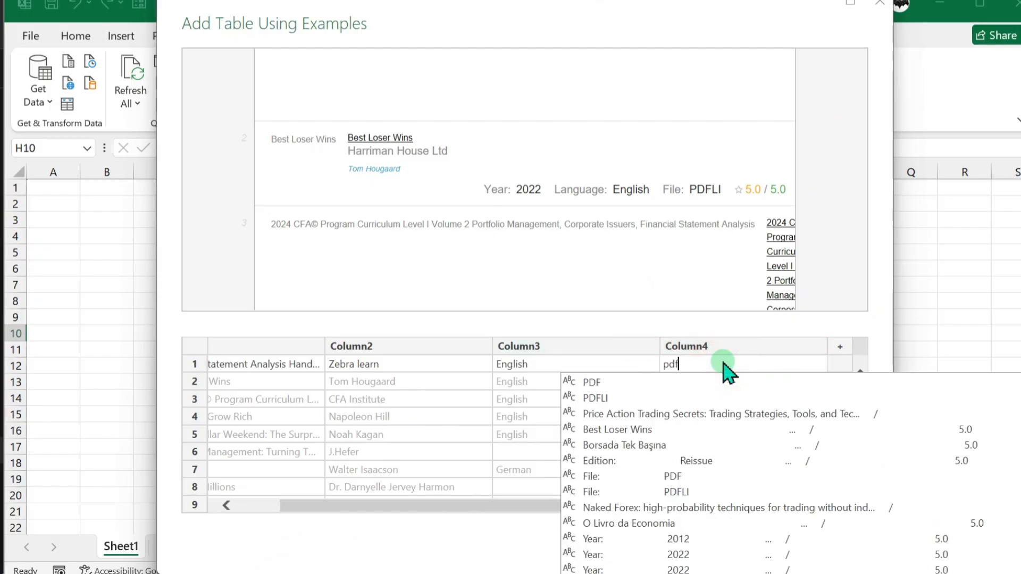
pyautogui.click(590, 381)
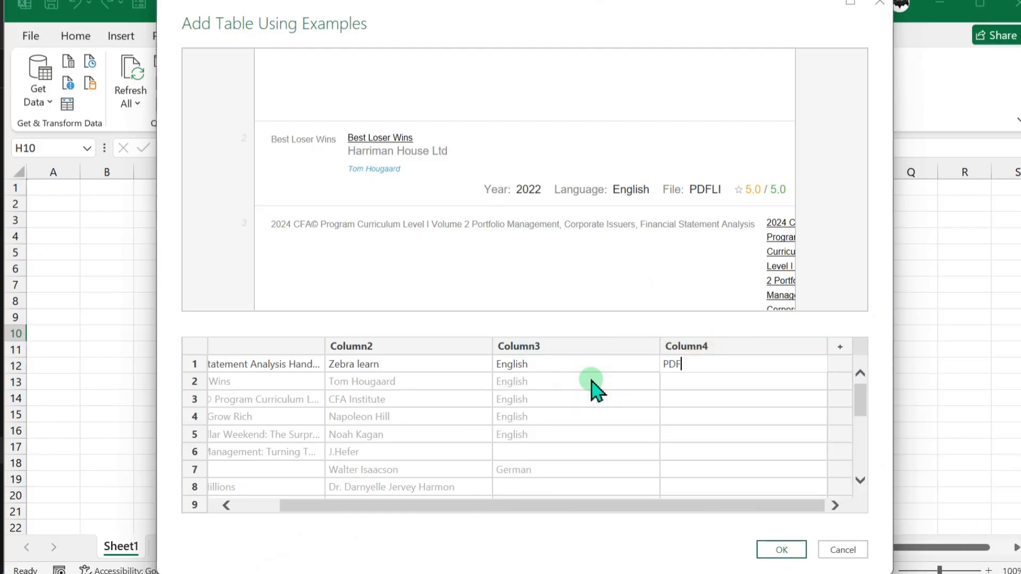
# Add a fifth column, review the extracted file formats, and check the first book's link address on the category page in the browser.
pyautogui.click(840, 352)
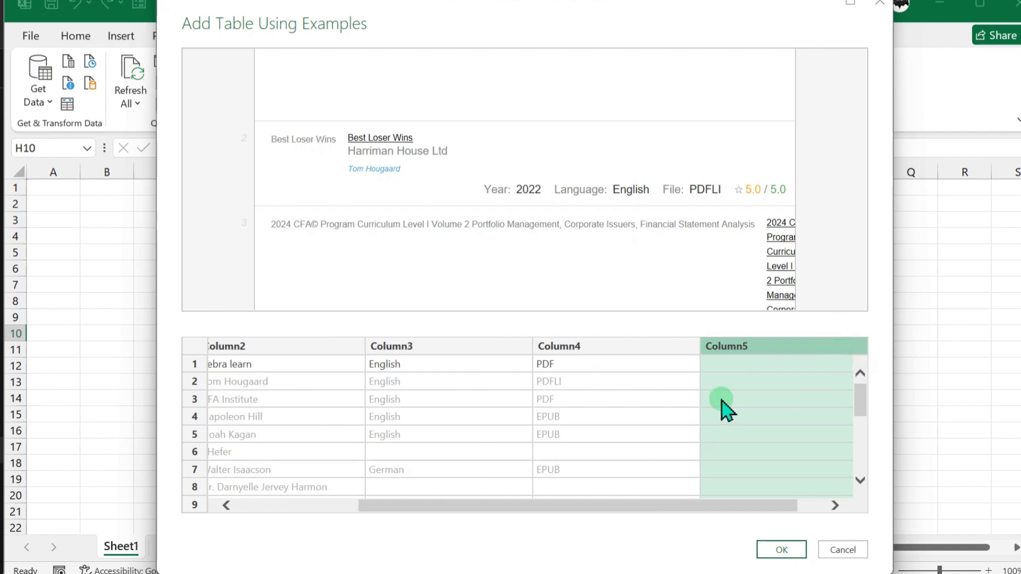
pyautogui.scroll(-3, 561, 407)
pyautogui.scroll(3, 563, 410)
pyautogui.moveTo(605, 507); pyautogui.dragTo(641, 456)
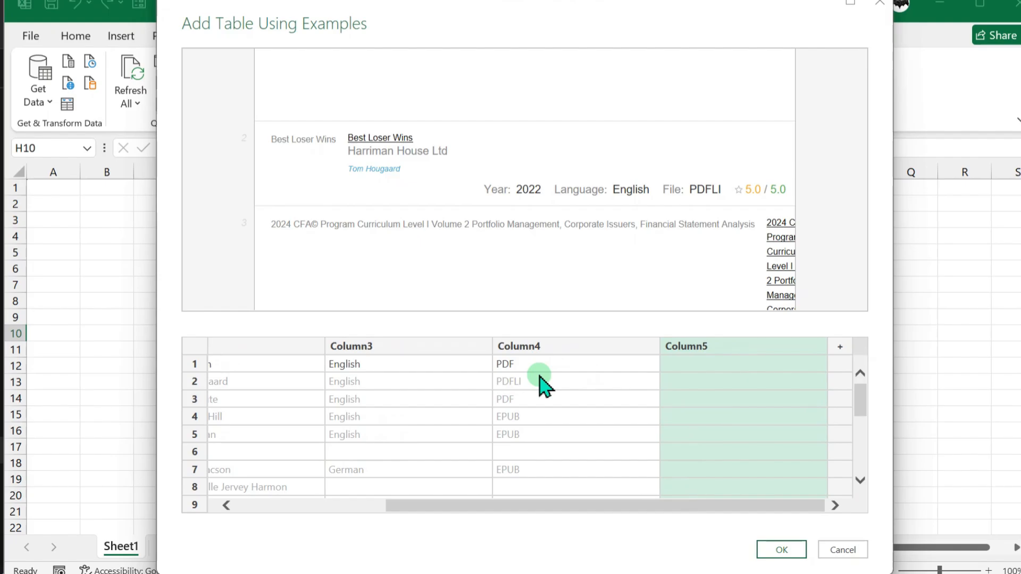
pyautogui.hotkey('alt', 'Tab')
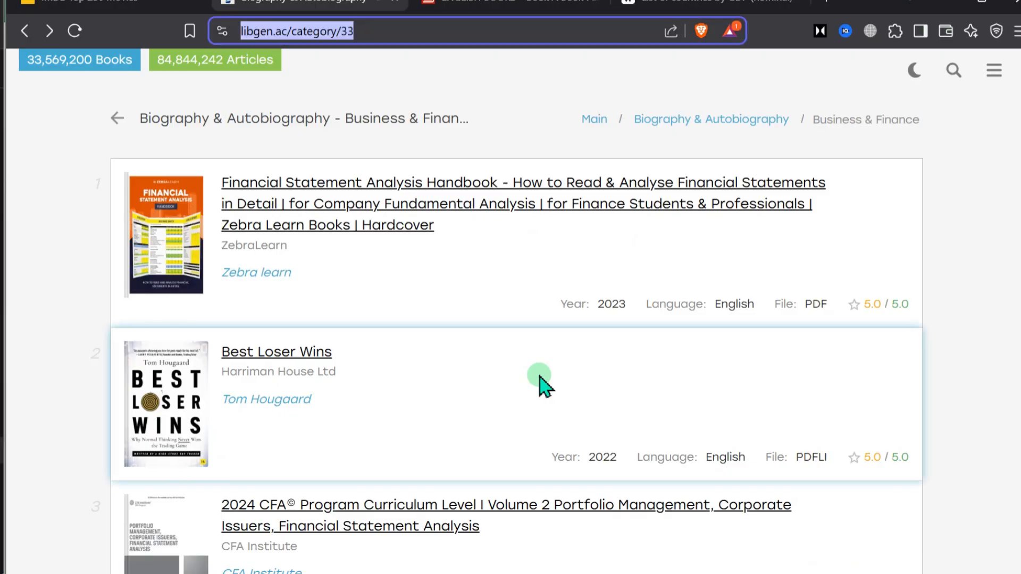
pyautogui.hotkey('alt', 'Tab')
pyautogui.hotkey('alt', 'Tab')
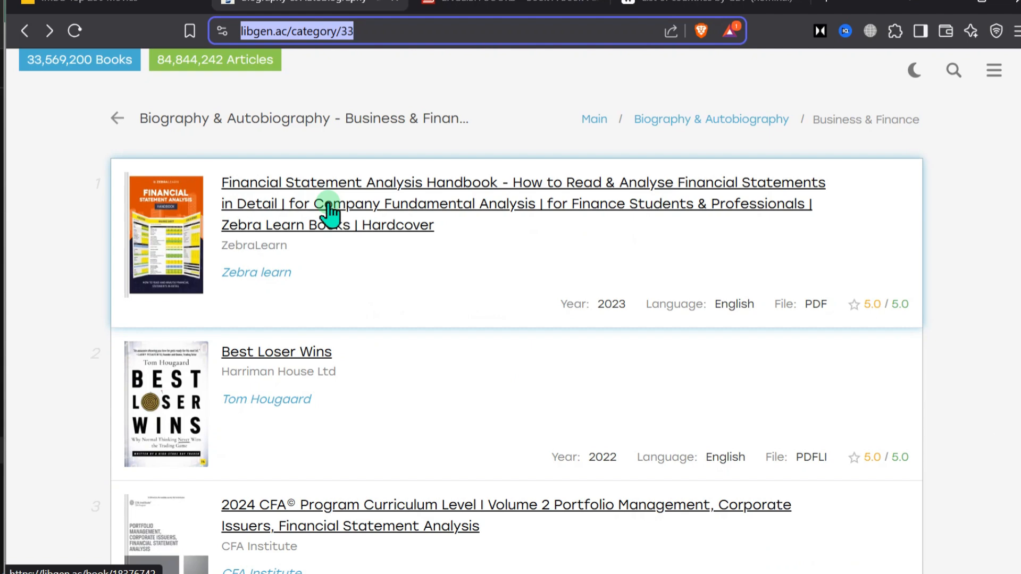
pyautogui.hotkey('alt', 'Tab')
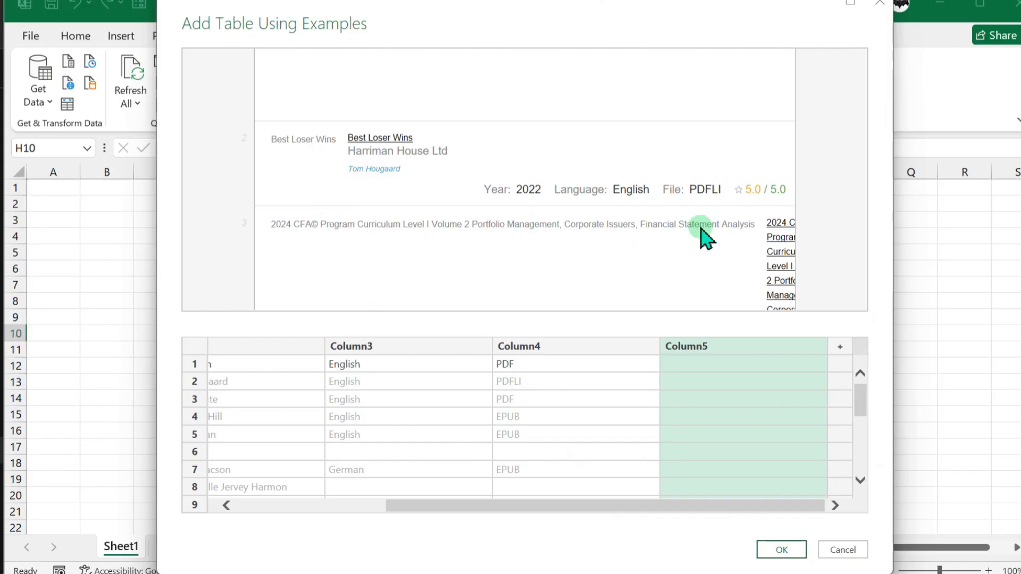
pyautogui.click(689, 365)
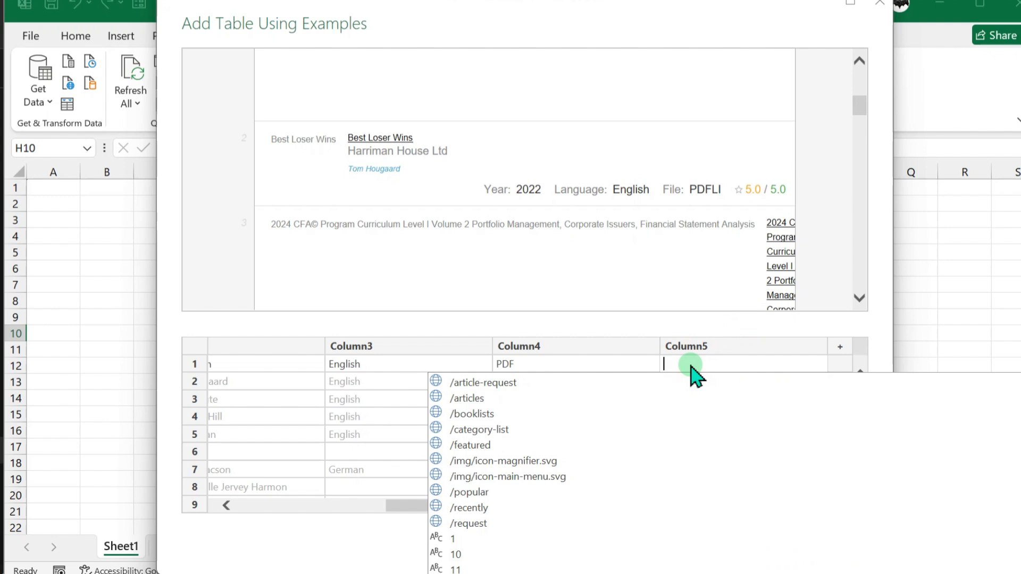
pyautogui.write('htt')
pyautogui.scroll(-12, 839, 200)
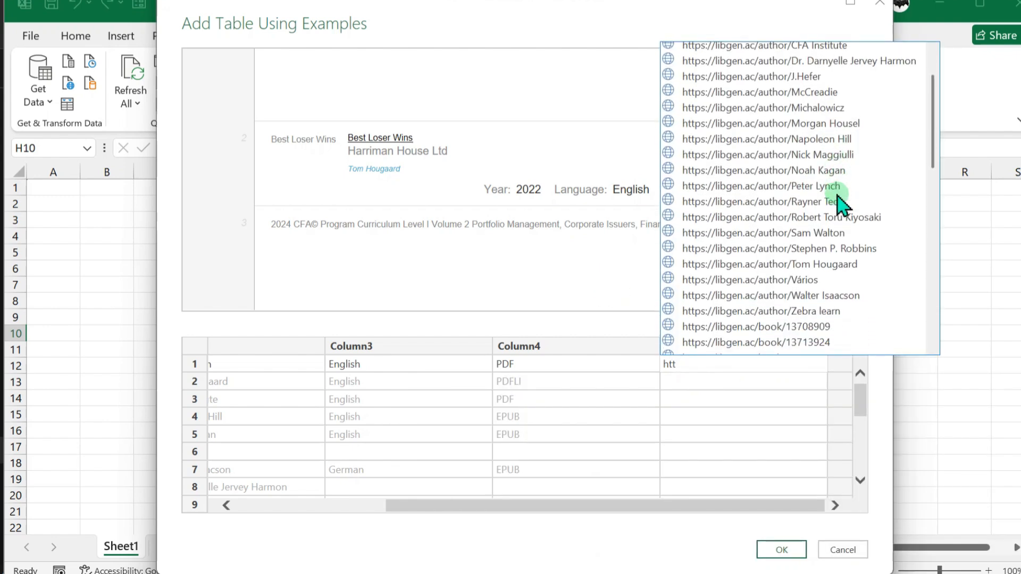
pyautogui.scroll(2, 839, 200)
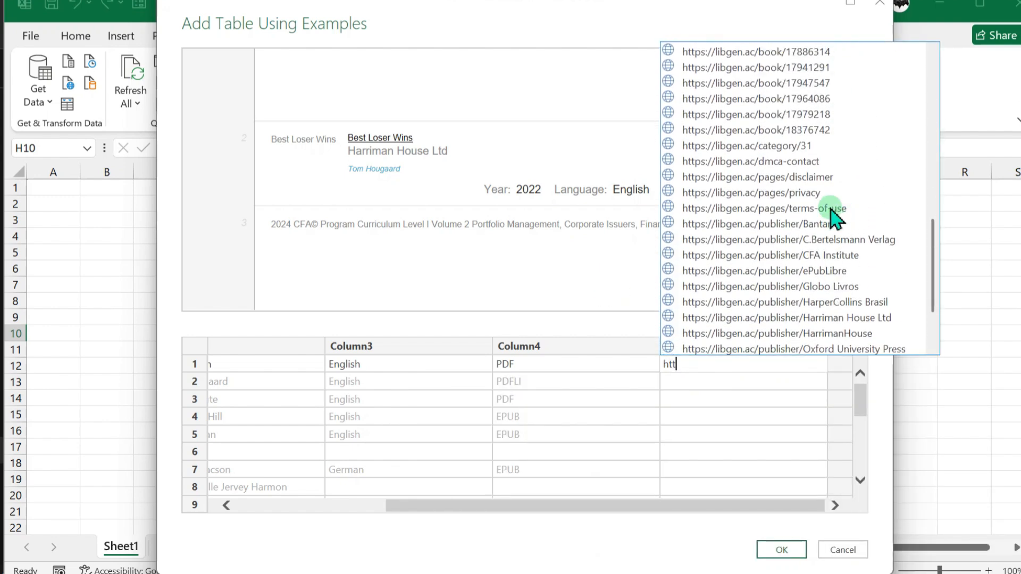
pyautogui.click(752, 130)
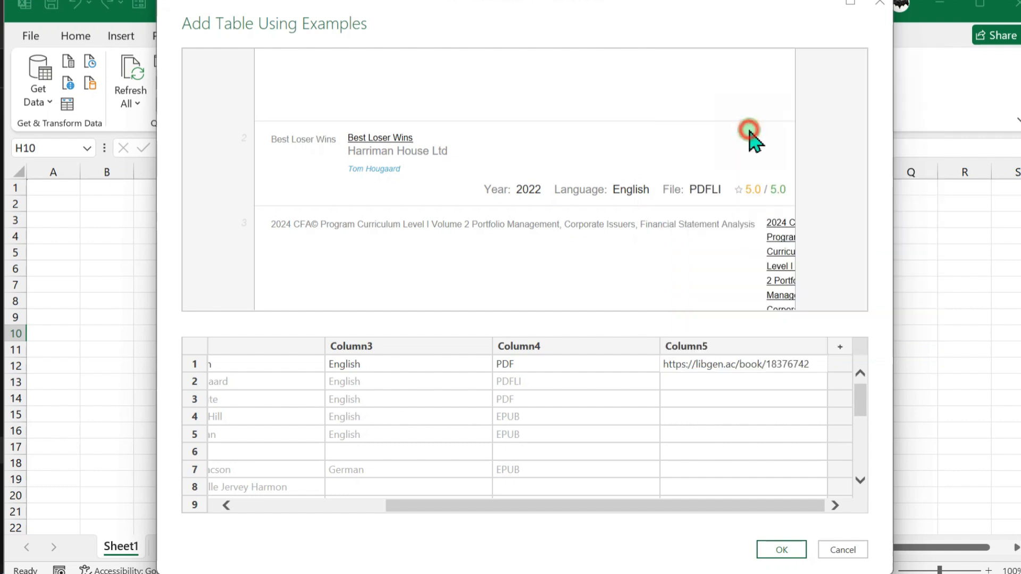
pyautogui.click(777, 382)
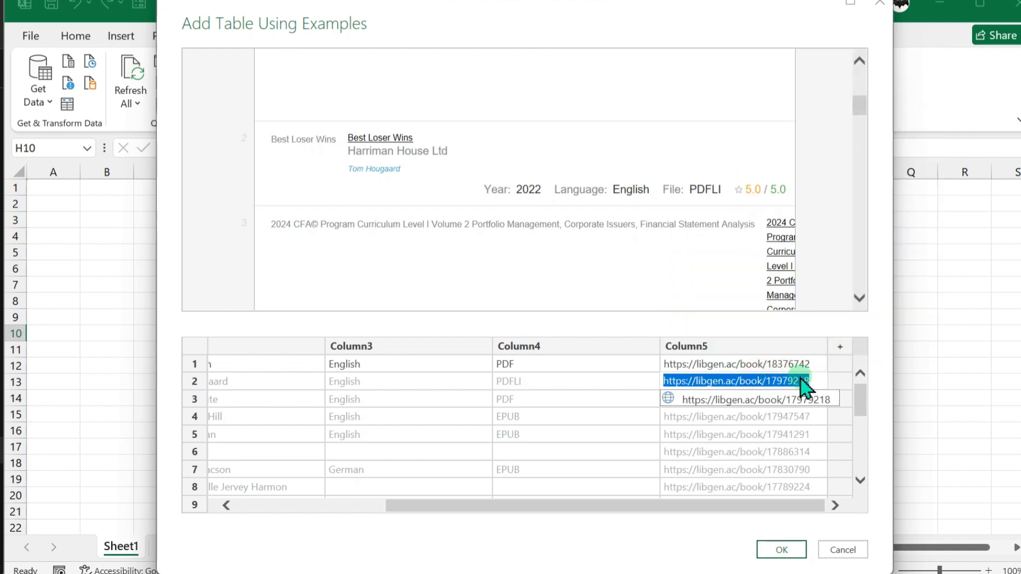
pyautogui.click(661, 335)
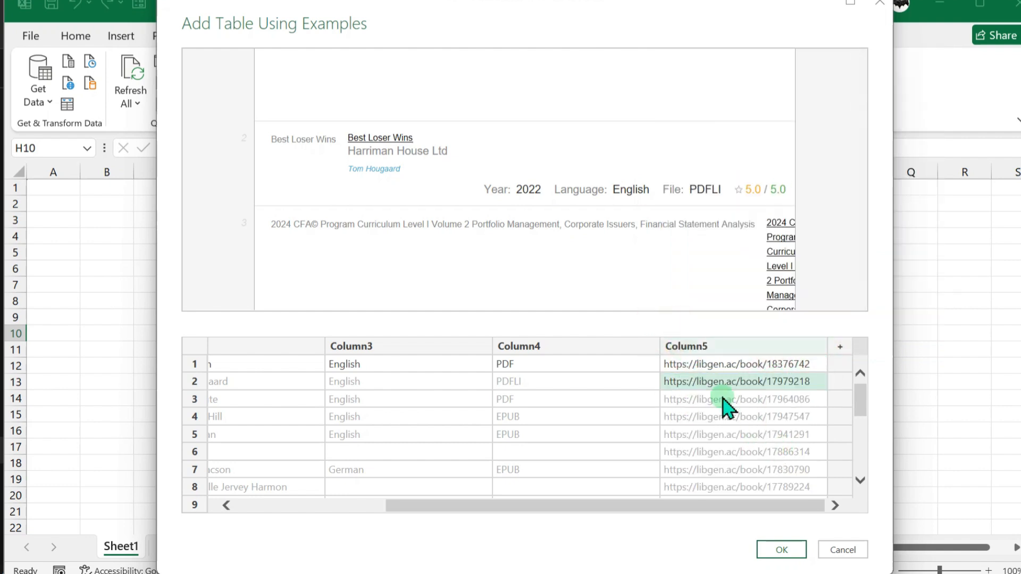
pyautogui.scroll(-5, 737, 426)
pyautogui.scroll(5, 744, 426)
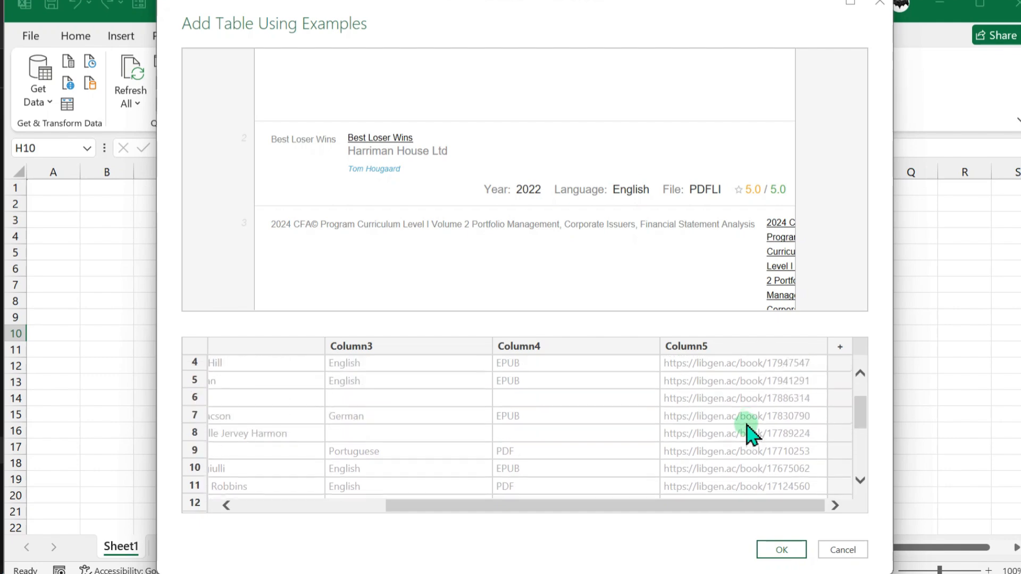
# Rename the first column as Name and the second column as Author.
pyautogui.moveTo(637, 512); pyautogui.dragTo(387, 542)
pyautogui.doubleClick(244, 347)
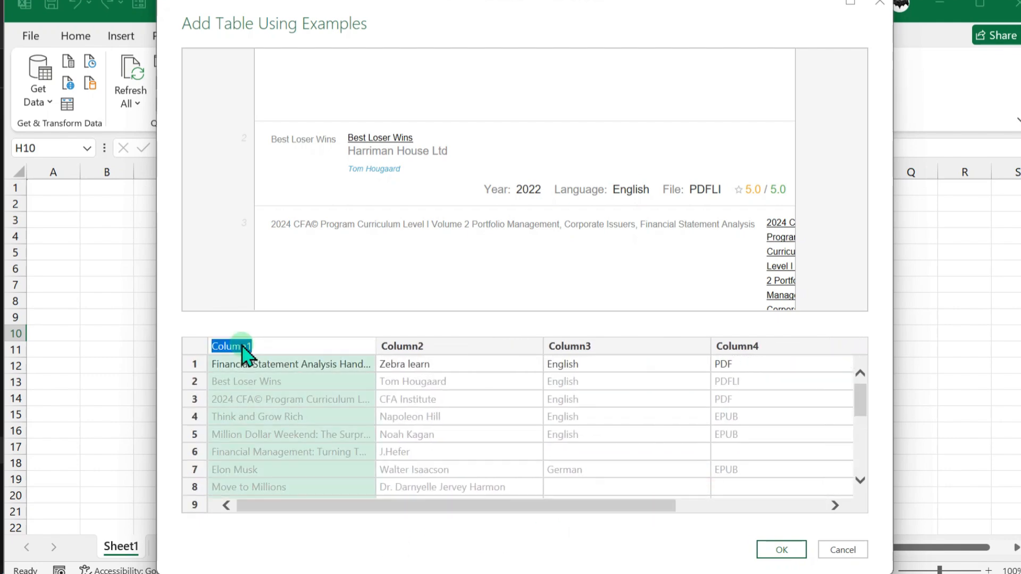
pyautogui.doubleClick(450, 346)
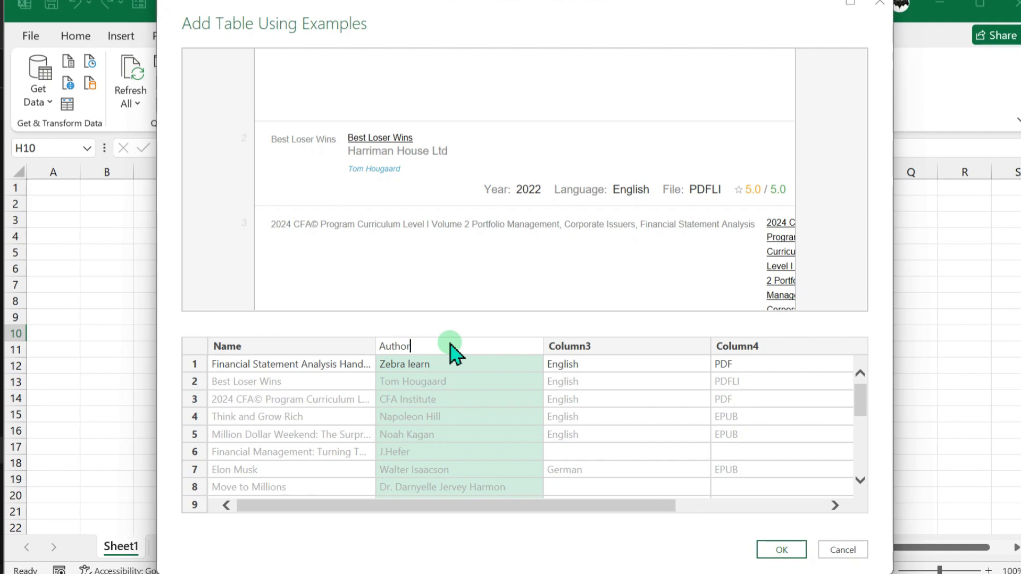
# Rename the third, fourth and fifth columns of the example table as Language, Formate and Link.
pyautogui.doubleClick(577, 346)
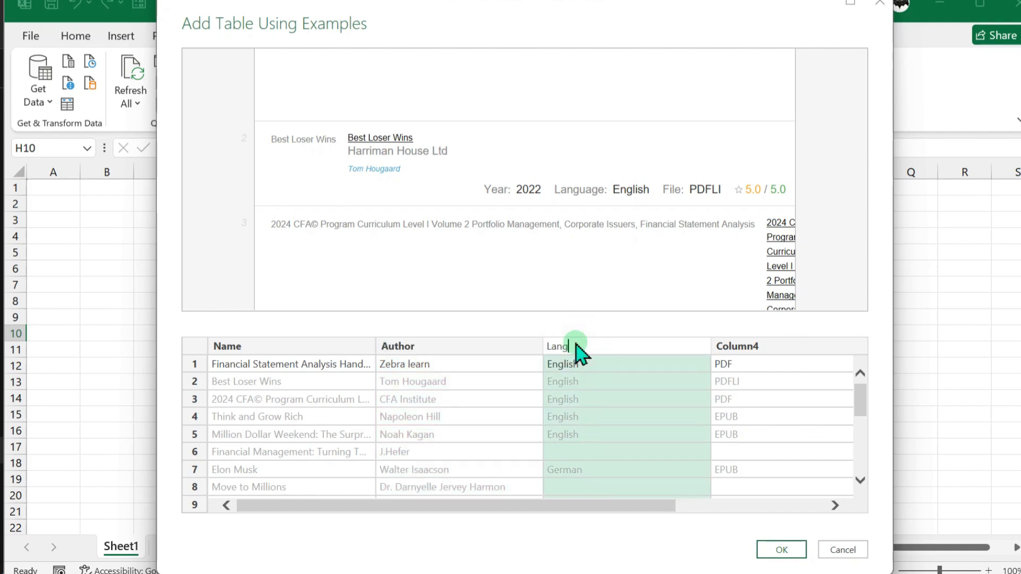
pyautogui.doubleClick(767, 346)
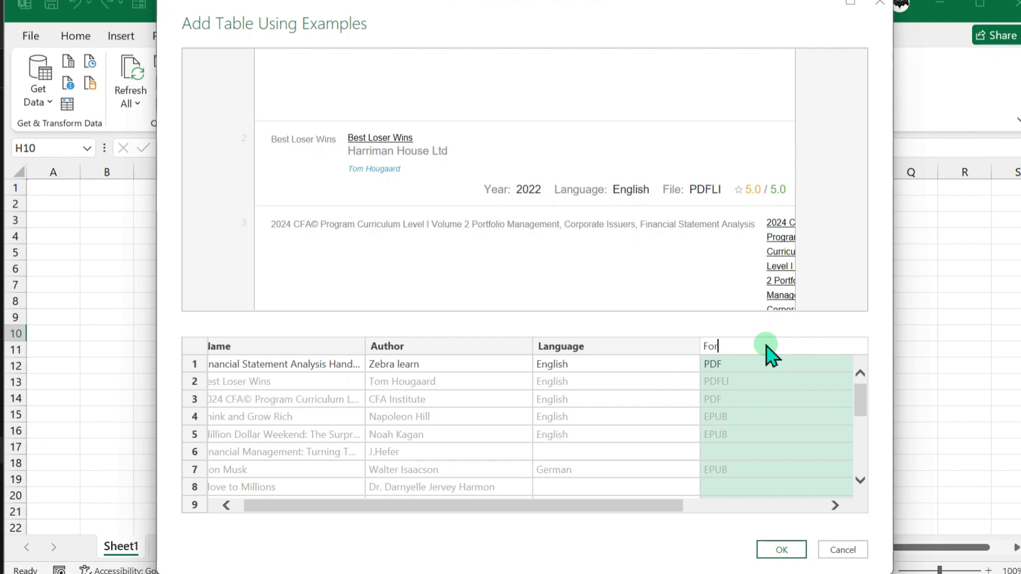
pyautogui.write('Formate')
pyautogui.moveTo(622, 506); pyautogui.dragTo(774, 417)
pyautogui.doubleClick(715, 348)
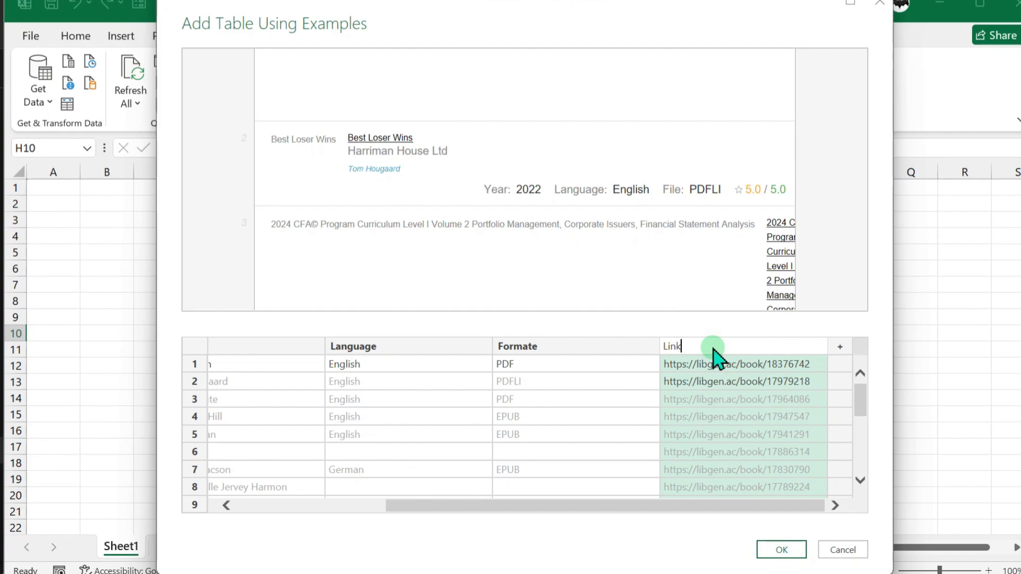
pyautogui.write('Link')
# Accept the example-based book table, load it into the workbook and hide the query list to show all columns.
pyautogui.click(778, 550)
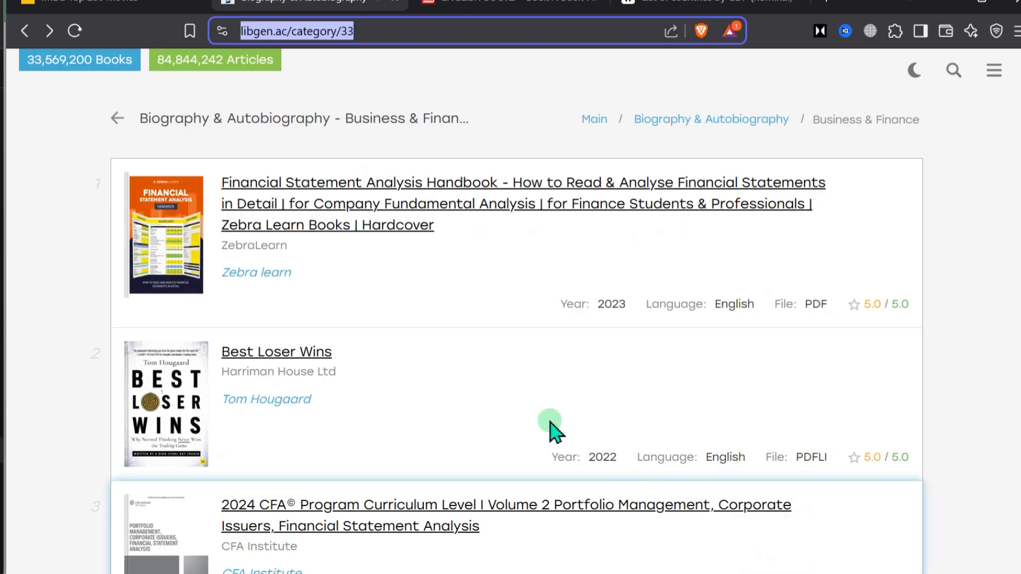
pyautogui.click(518, 563)
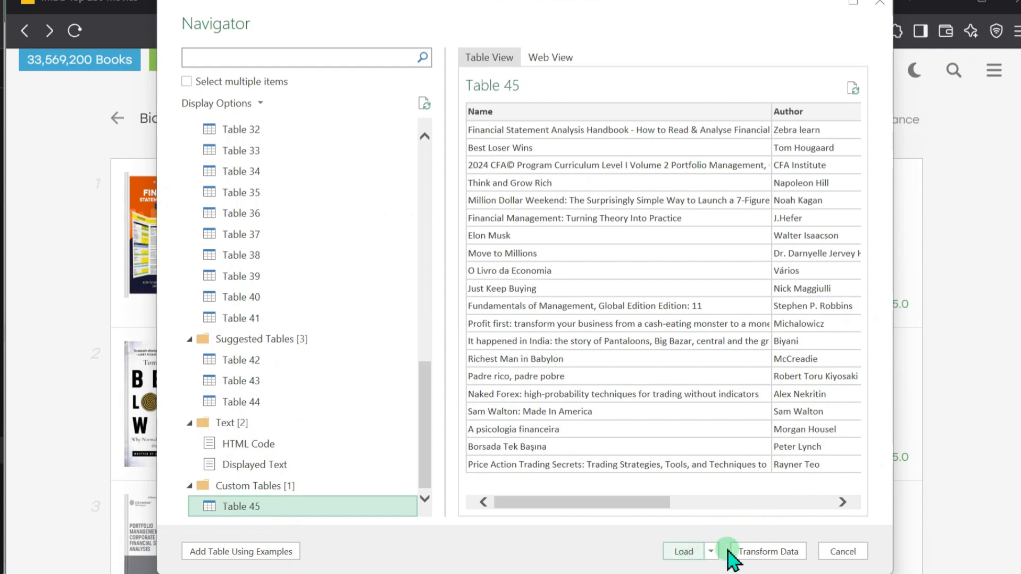
pyautogui.click(684, 551)
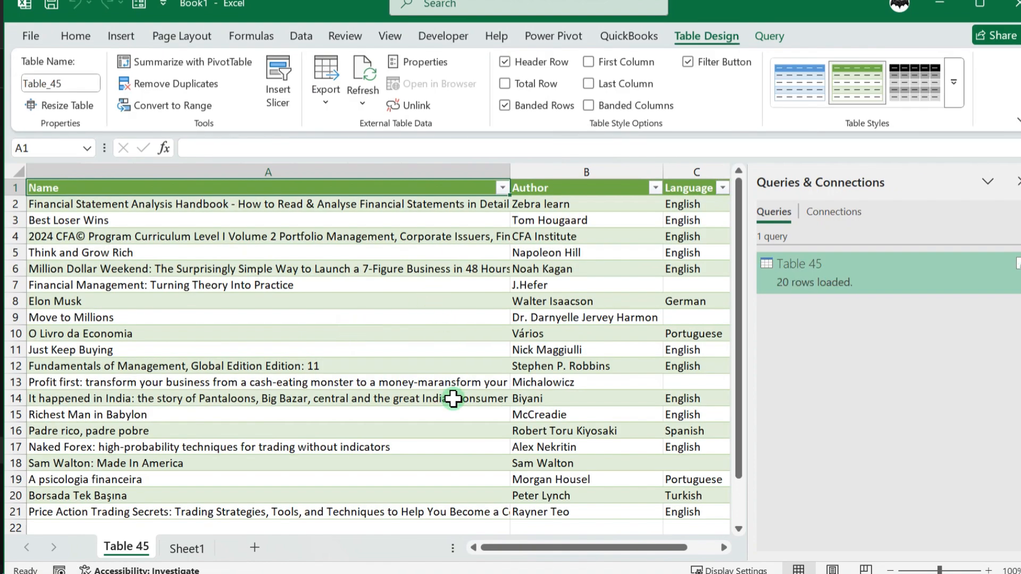
pyautogui.scroll(-2, 468, 399)
pyautogui.click(1017, 182)
pyautogui.moveTo(716, 549)
pyautogui.mouseDown()
pyautogui.moveTo(764, 543)
pyautogui.moveTo(713, 548)
pyautogui.mouseUp()
pyautogui.scroll(2, 323, 405)
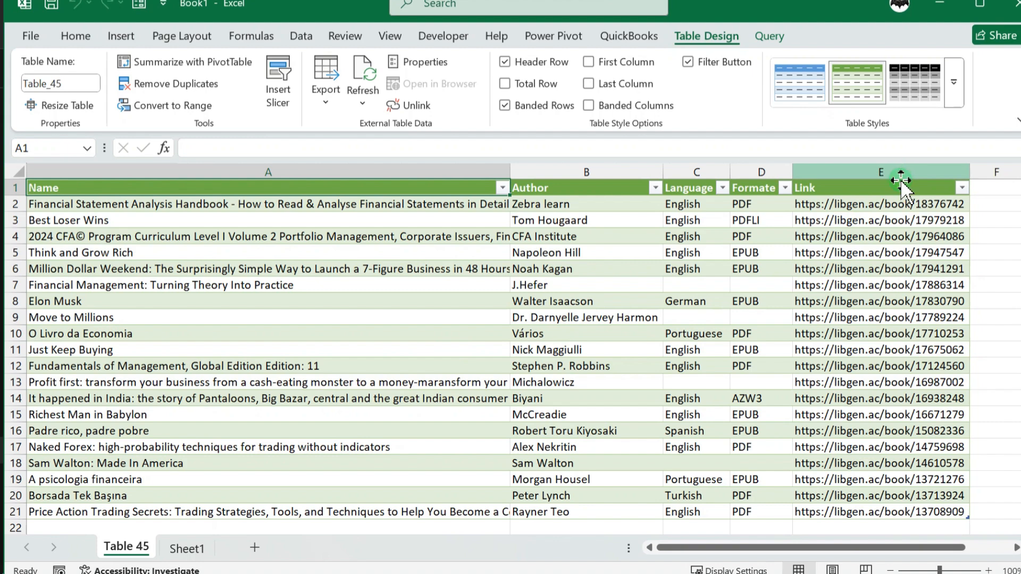
# Convert the first book's address in E2 into a clickable hyperlink, test it in the browser and return to the workbook.
pyautogui.click(861, 203)
pyautogui.doubleClick(861, 203)
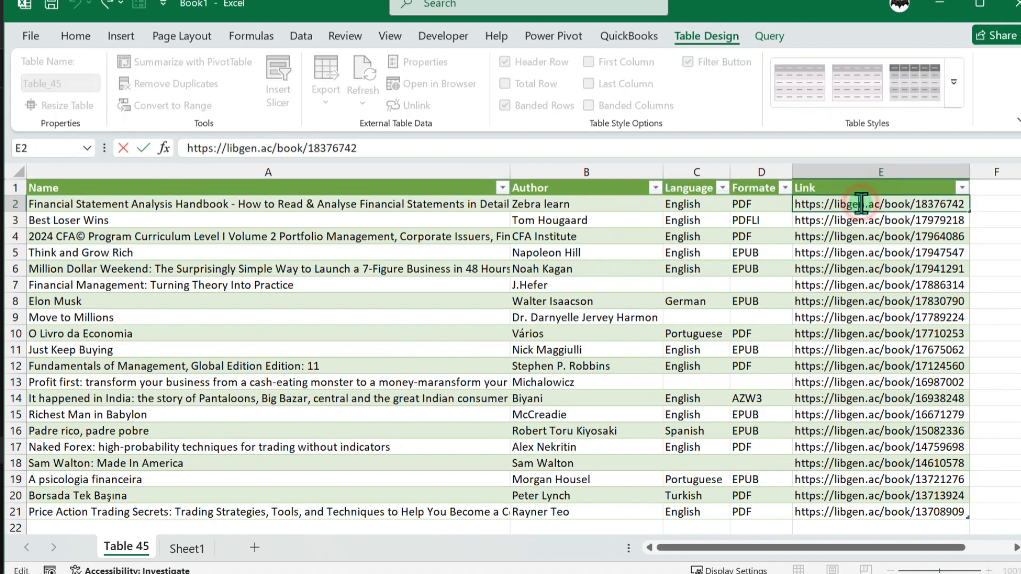
pyautogui.press('Return')
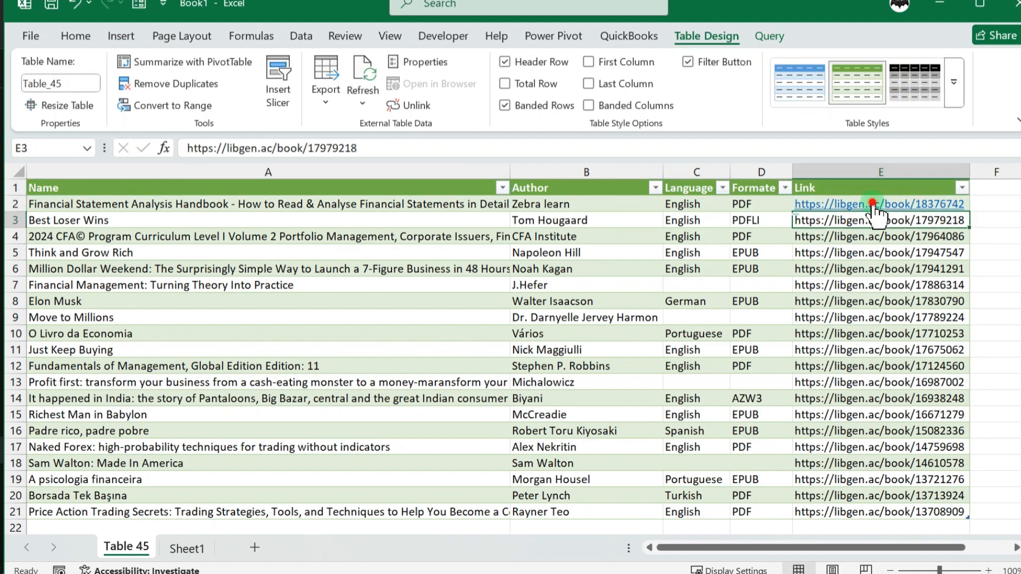
pyautogui.click(873, 204)
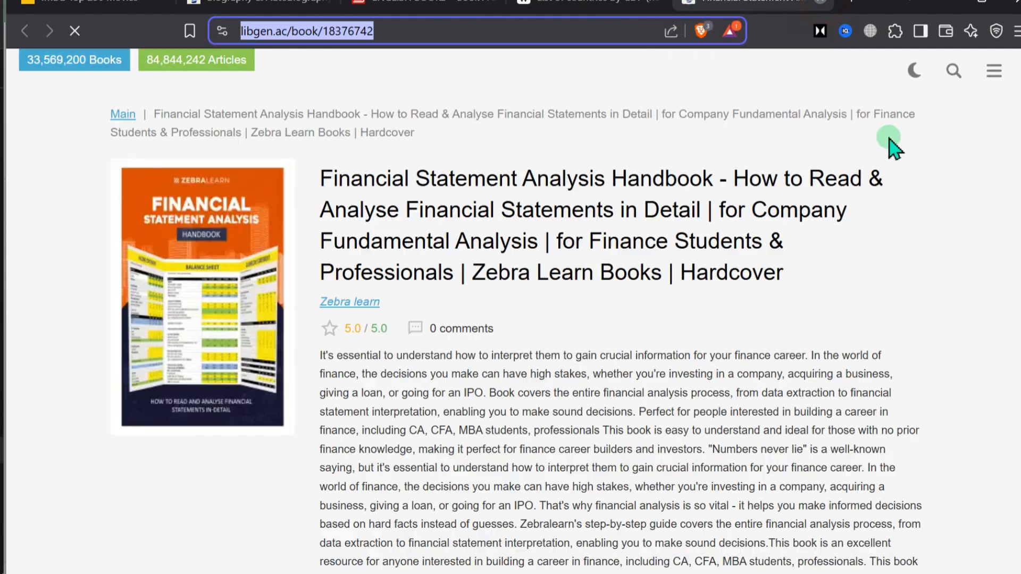
pyautogui.hotkey('ctrl', 'w')
pyautogui.click(515, 563)
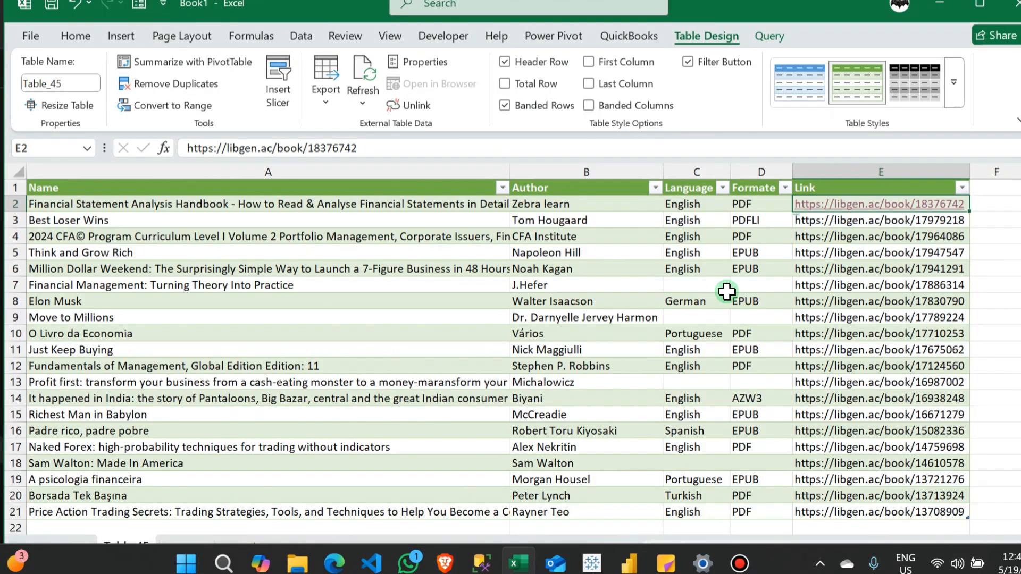
# Copy the hyperlink formatting of E2 to the remaining book links in E3:E21.
pyautogui.click(75, 36)
pyautogui.click(67, 106)
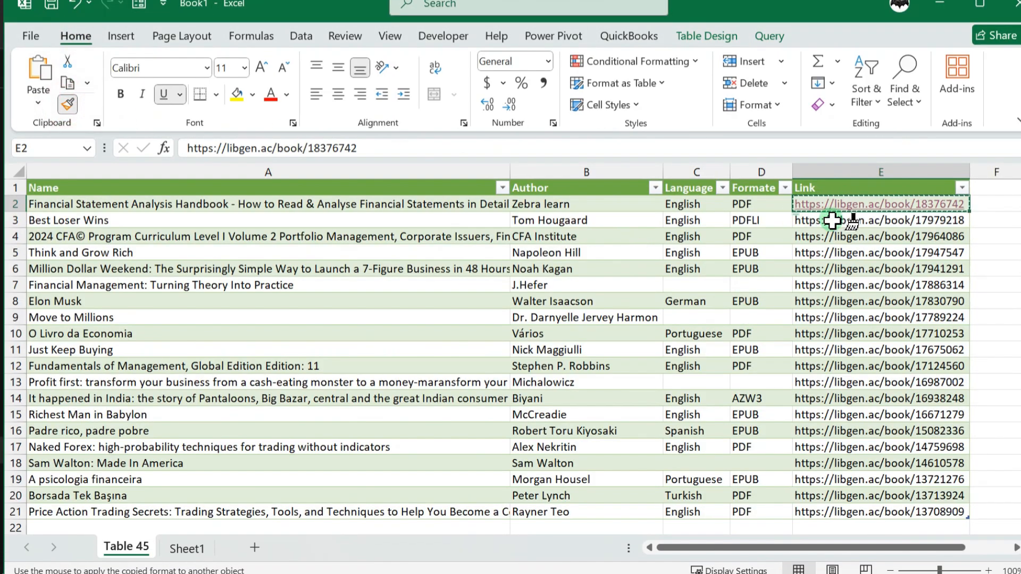
pyautogui.moveTo(848, 218)
pyautogui.mouseDown()
pyautogui.moveTo(848, 473)
pyautogui.moveTo(850, 456)
pyautogui.moveTo(763, 465)
pyautogui.mouseUp()
pyautogui.scroll(1, 763, 466)
pyautogui.click(906, 287)
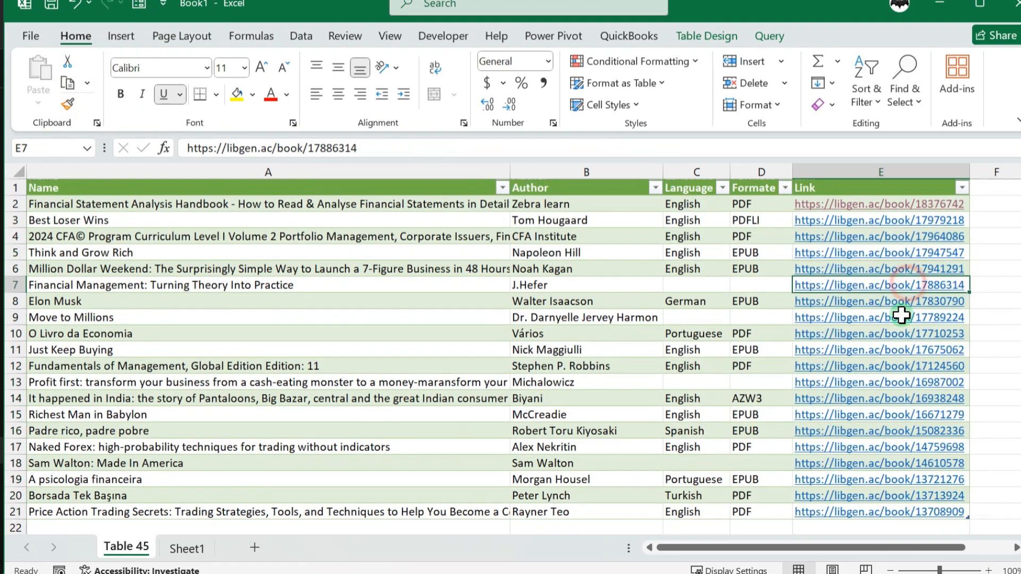
# Open the Million Dollar Weekend link from E6 and examine the book's page in the browser.
pyautogui.click(867, 268)
pyautogui.click(879, 289)
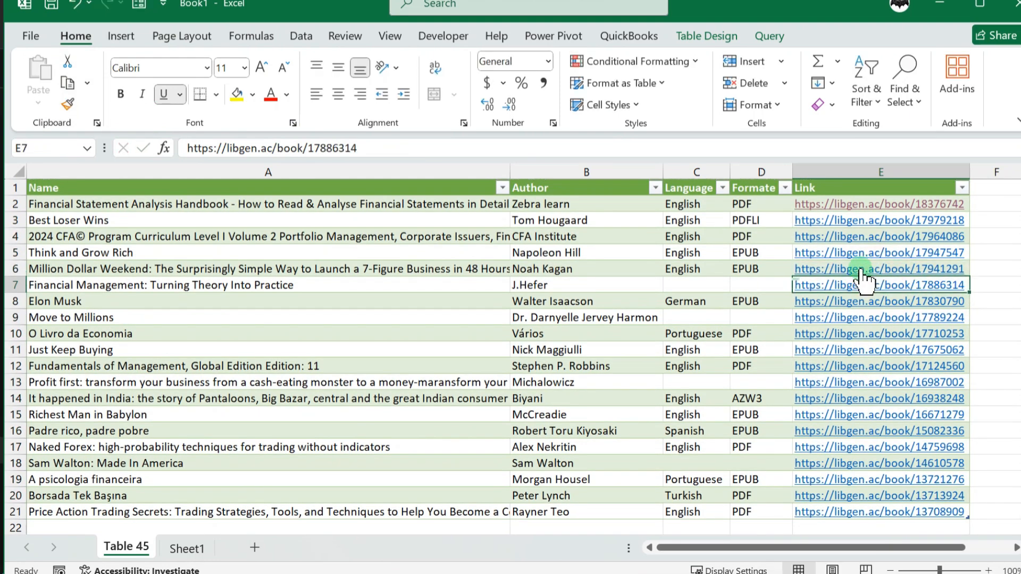
pyautogui.click(863, 271)
pyautogui.scroll(-5, 504, 310)
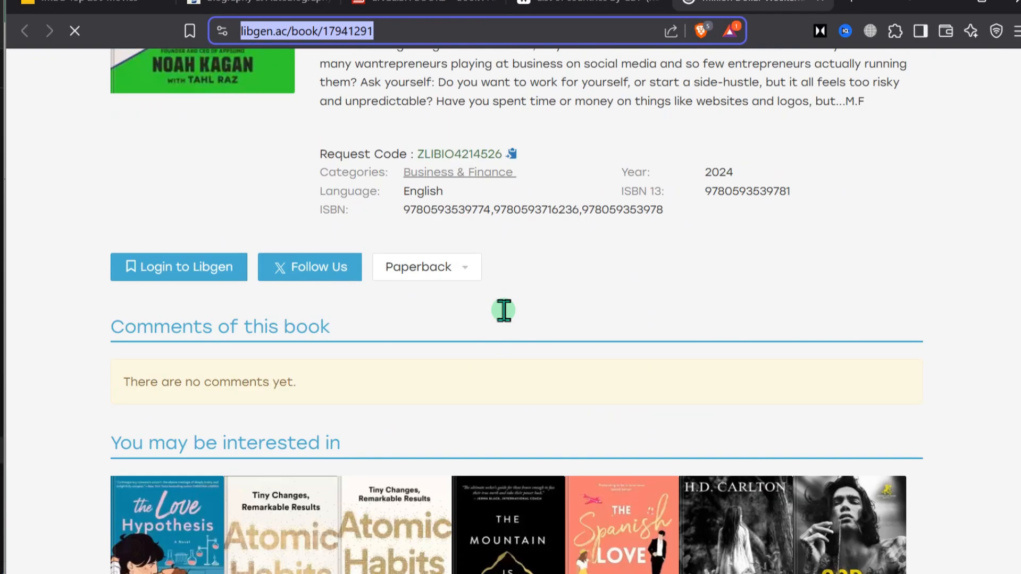
pyautogui.scroll(-5, 504, 311)
pyautogui.scroll(10, 505, 314)
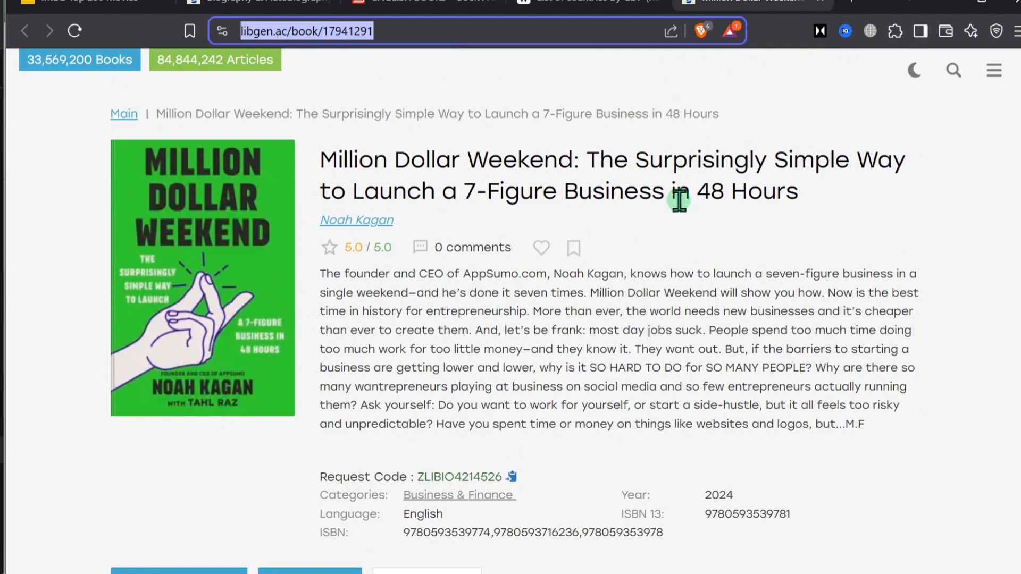
pyautogui.scroll(-3, 212, 439)
pyautogui.scroll(-6, 478, 361)
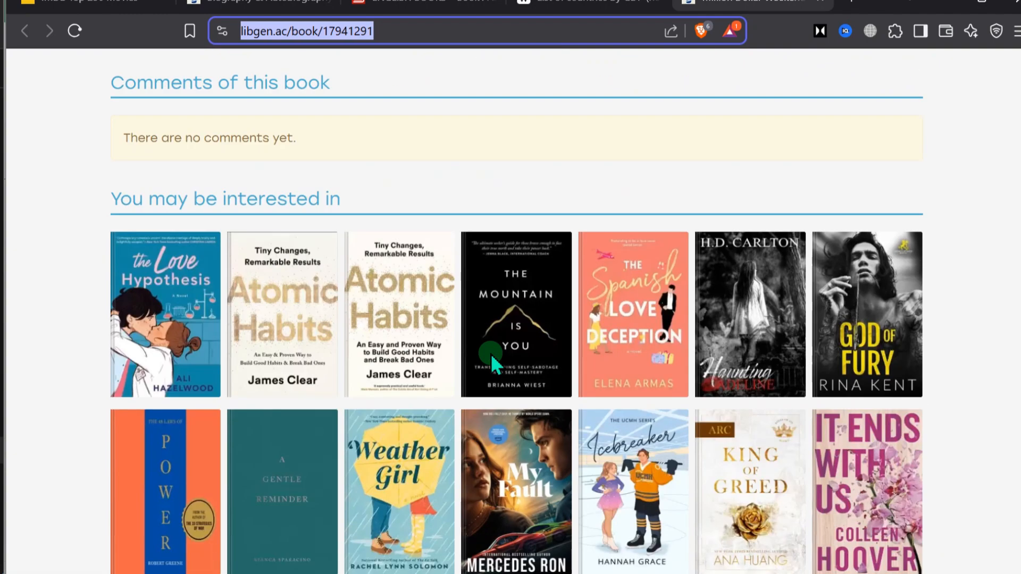
pyautogui.scroll(-1, 490, 354)
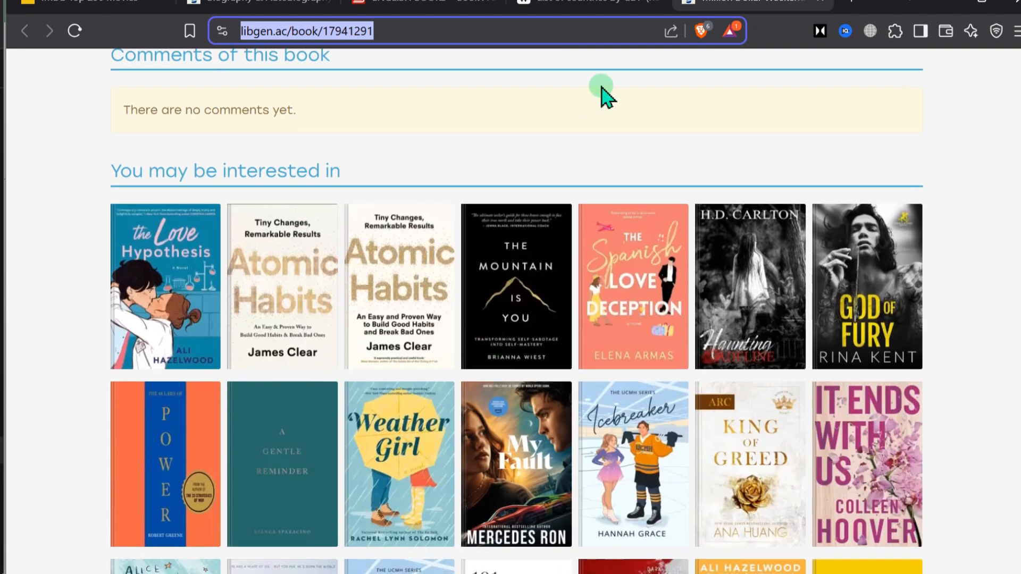
# Look over the English books collection on bookabook.pk in the browser, and return to the Excel workbook.
pyautogui.click(425, 8)
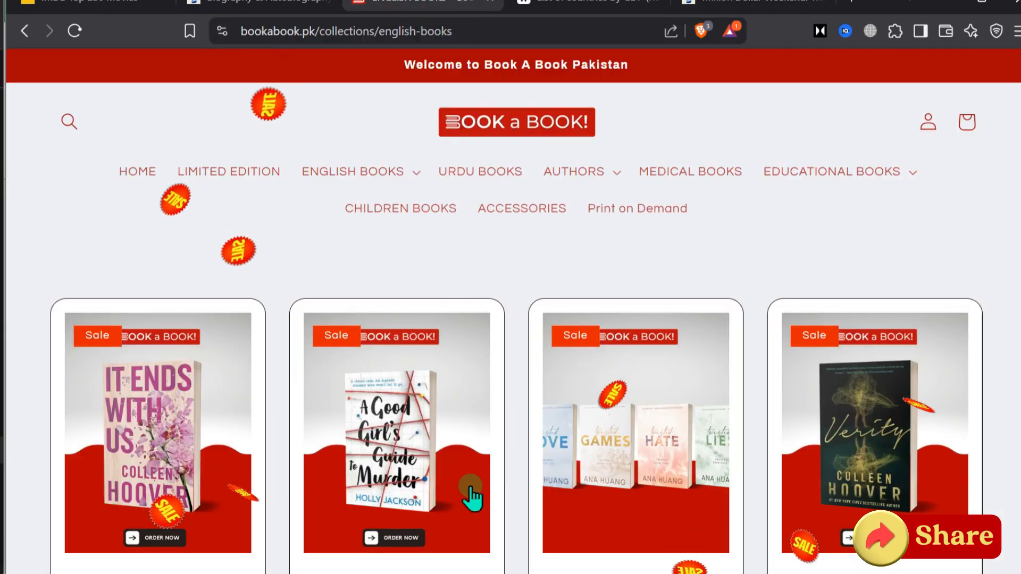
pyautogui.scroll(-1, 474, 500)
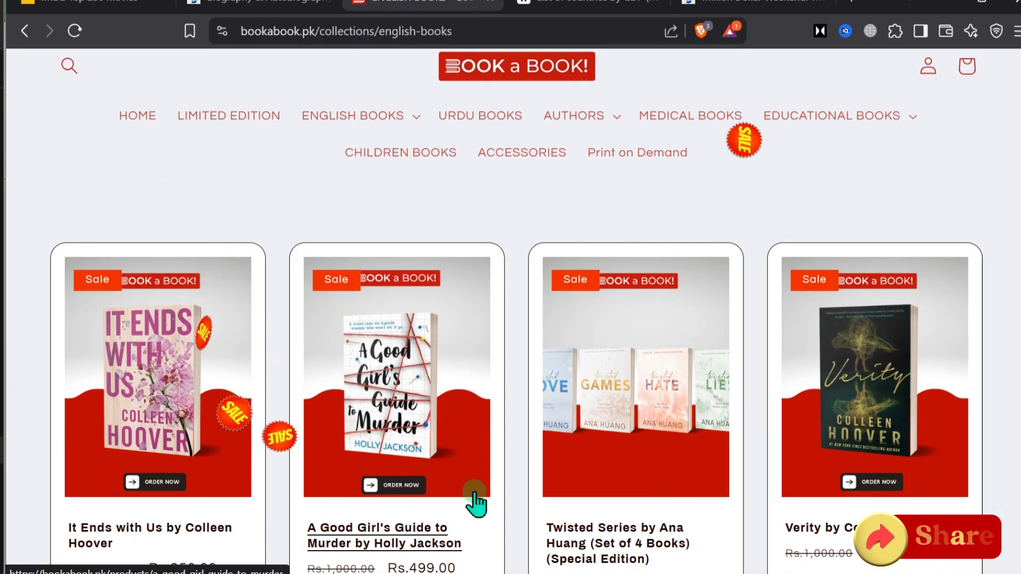
pyautogui.scroll(-1, 475, 500)
pyautogui.scroll(-3, 475, 500)
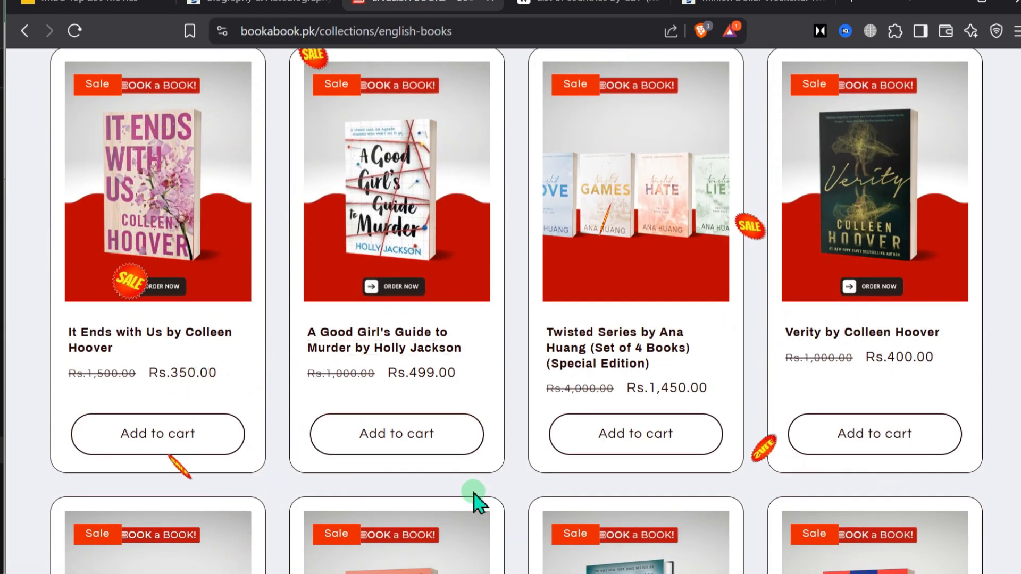
pyautogui.click(519, 559)
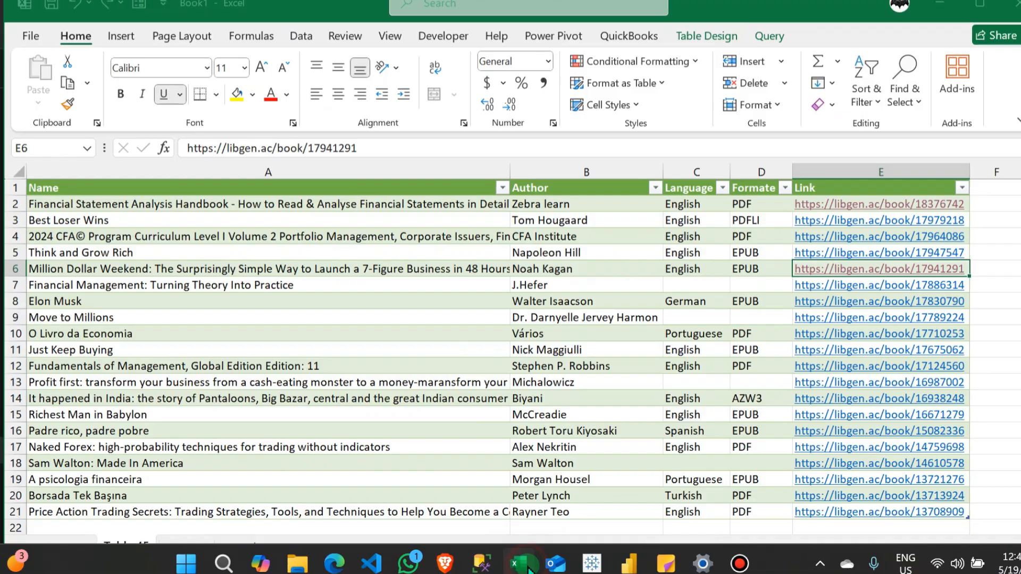
pyautogui.scroll(-1, 532, 397)
pyautogui.scroll(1, 531, 397)
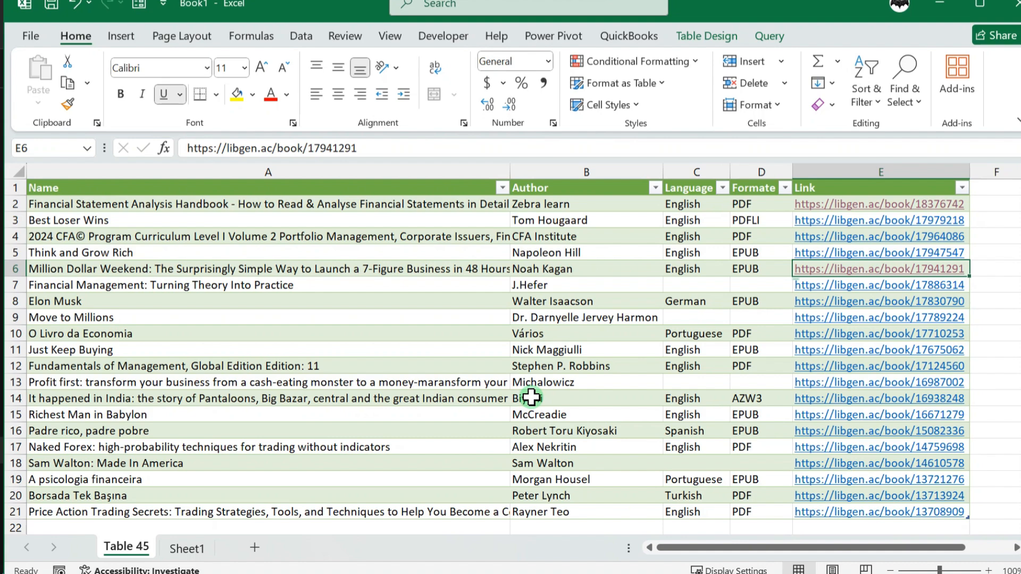
pyautogui.click(939, 3)
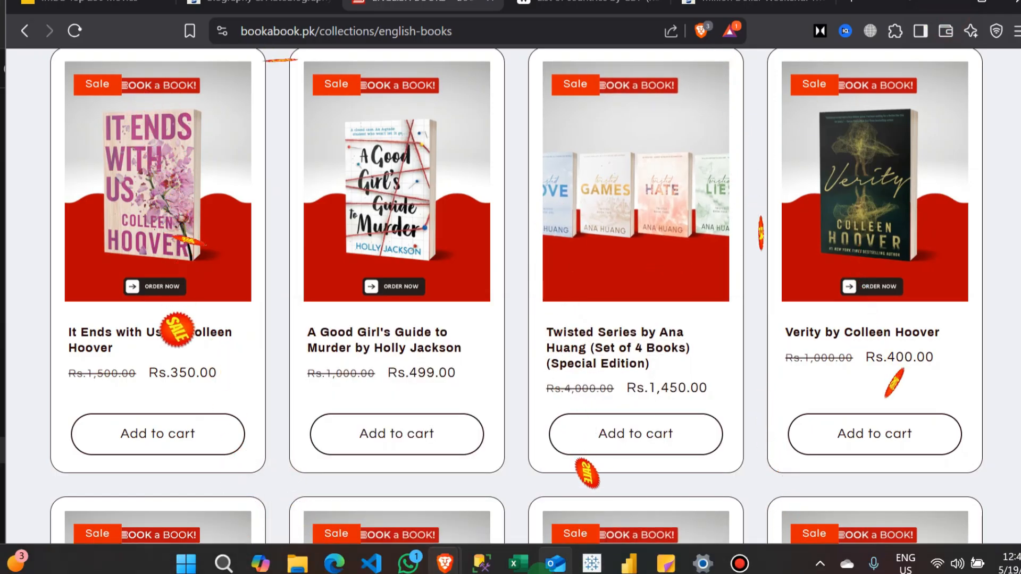
pyautogui.click(523, 561)
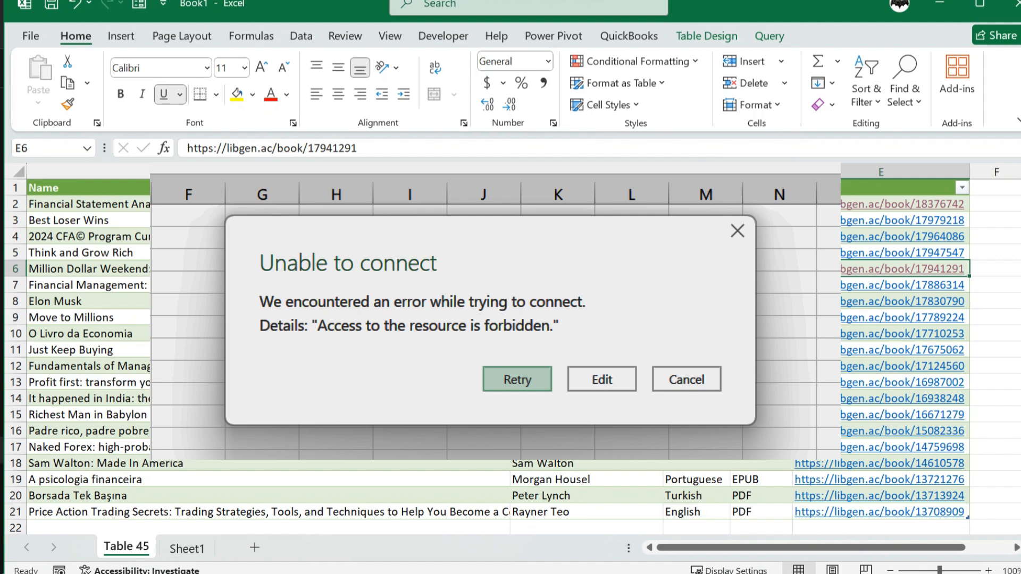